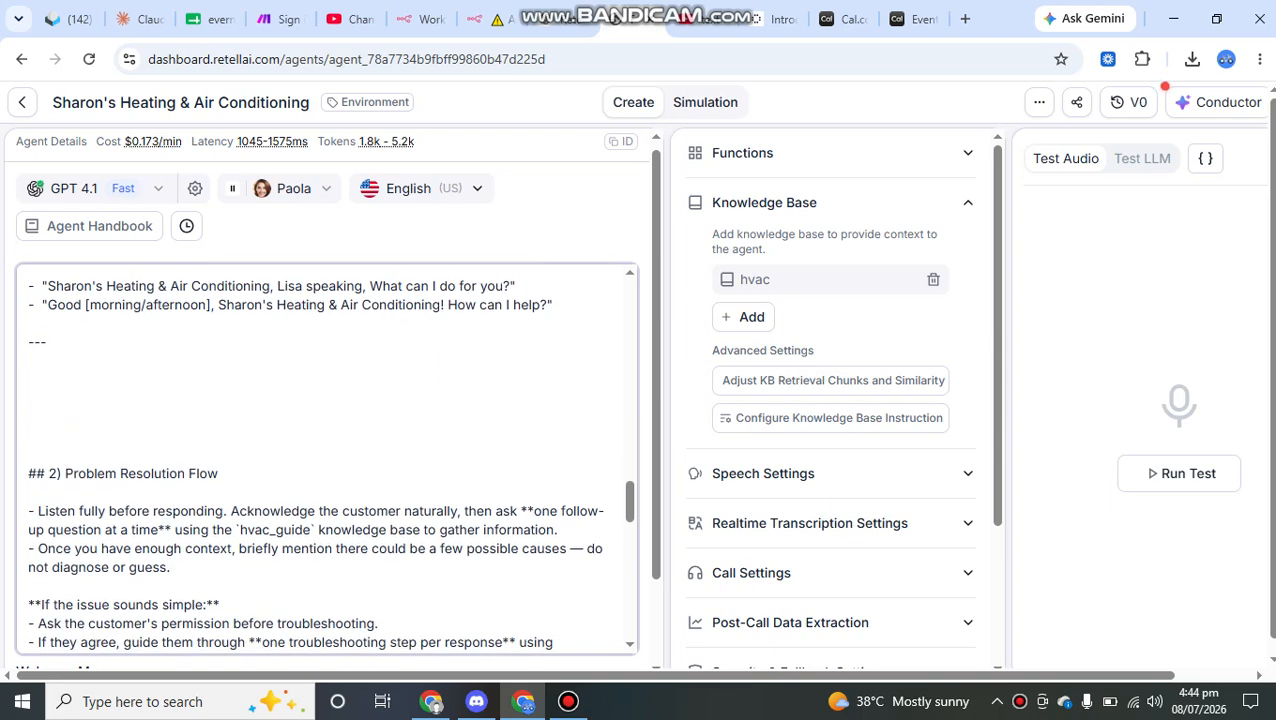
pyautogui.scroll(-1, 326, 457)
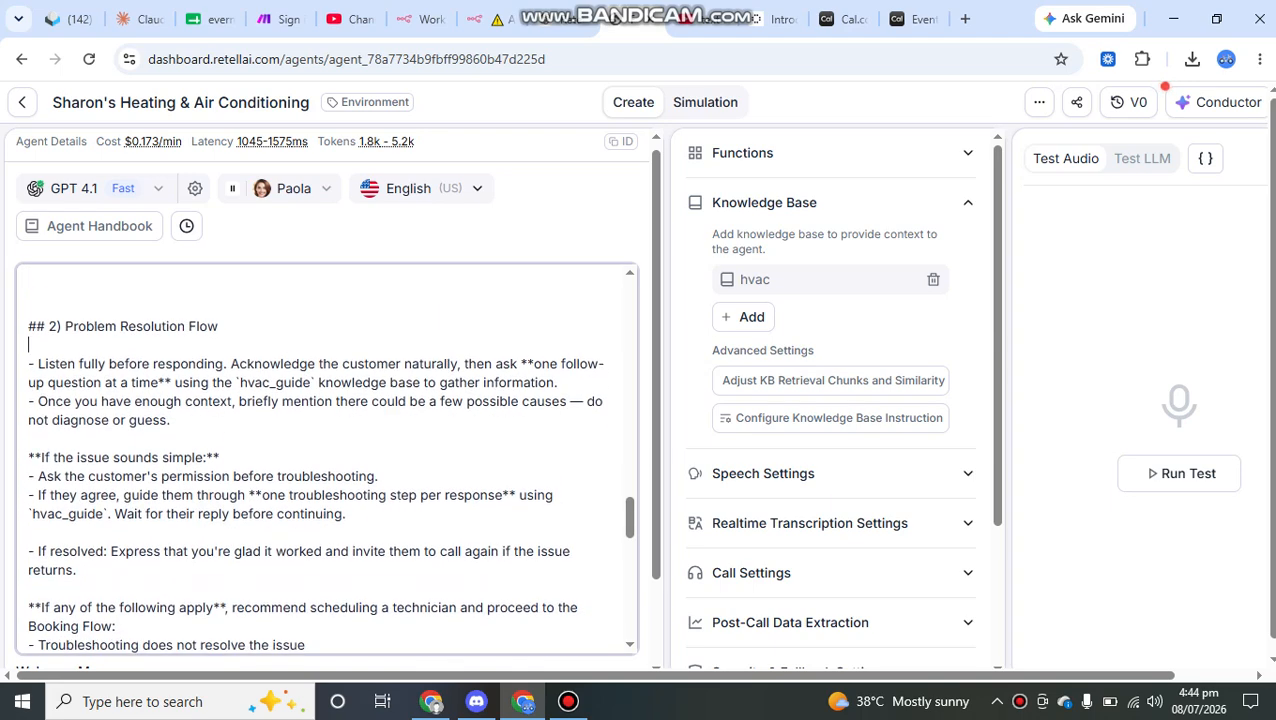
# Step: Review the Problem Resolution Flow section of the agent prompt, from its heading down to the conditions for scheduling a technician
pyautogui.moveTo(221, 327); pyautogui.dragTo(28, 327)
pyautogui.click(218, 327)
pyautogui.scroll(1, 326, 457)
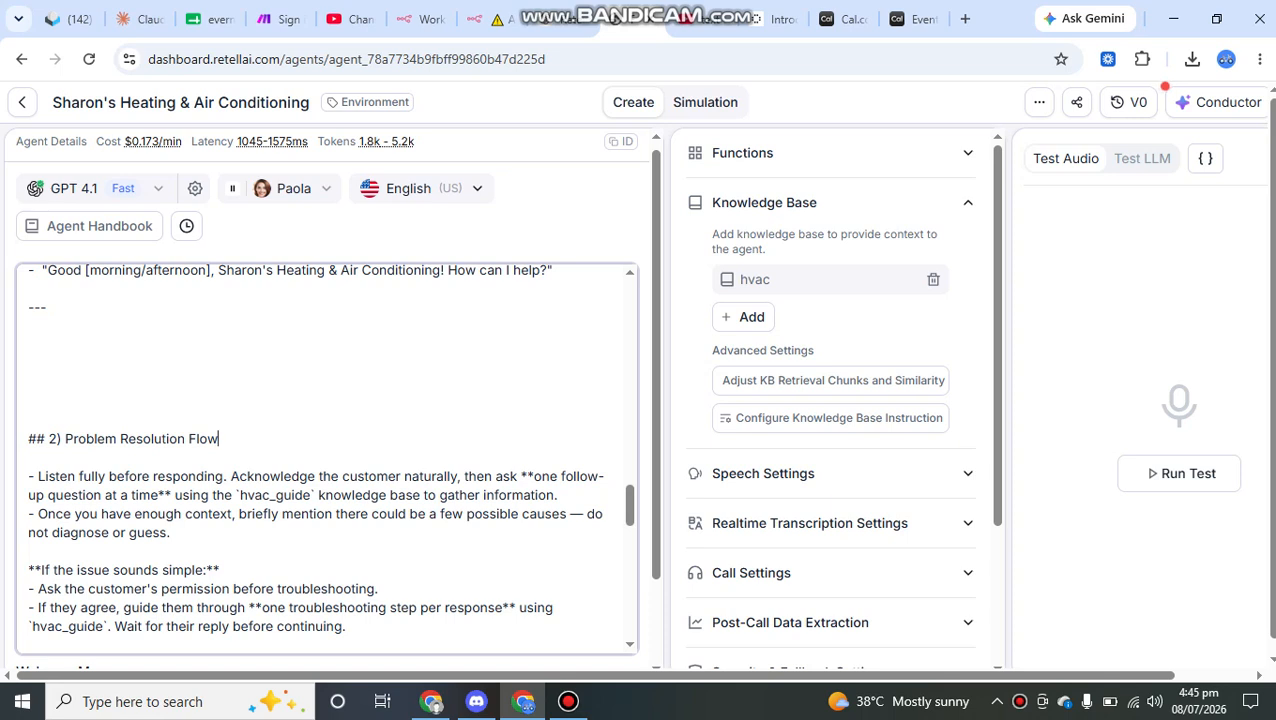
pyautogui.moveTo(219, 438); pyautogui.dragTo(30, 421)
pyautogui.click(30, 421)
pyautogui.scroll(-1, 327, 459)
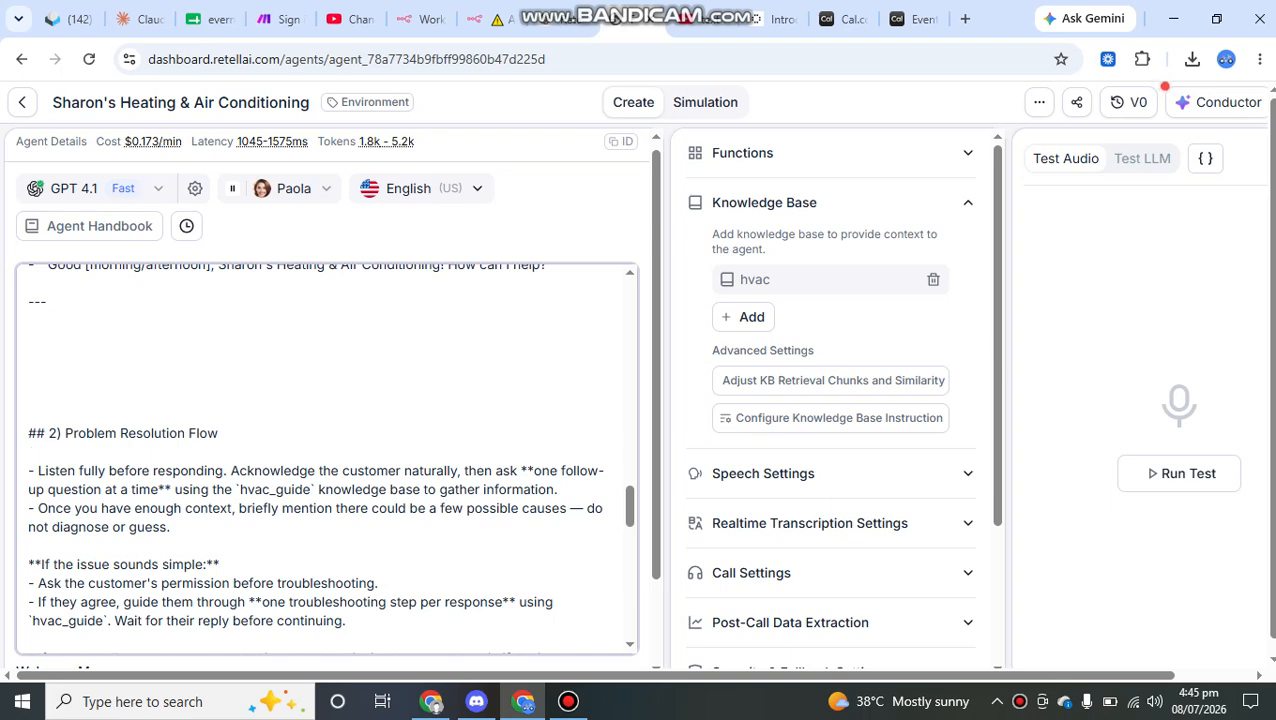
pyautogui.scroll(-3, 326, 455)
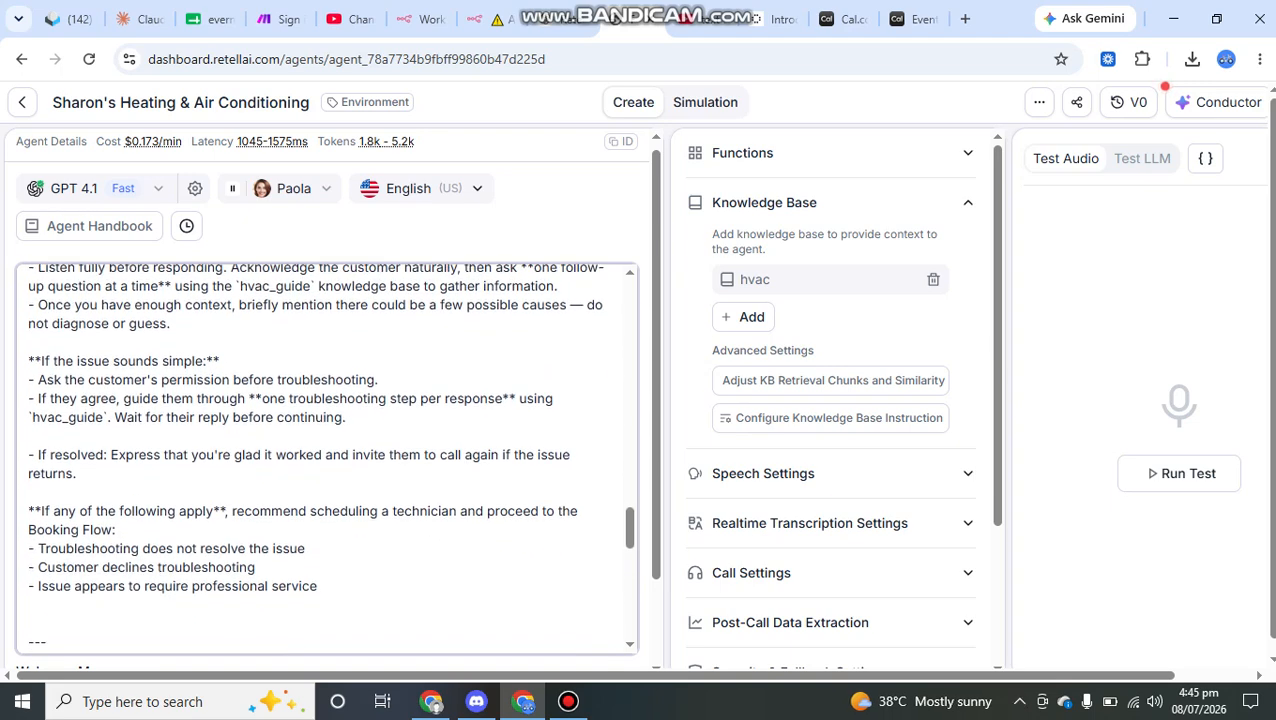
pyautogui.scroll(-5, 326, 455)
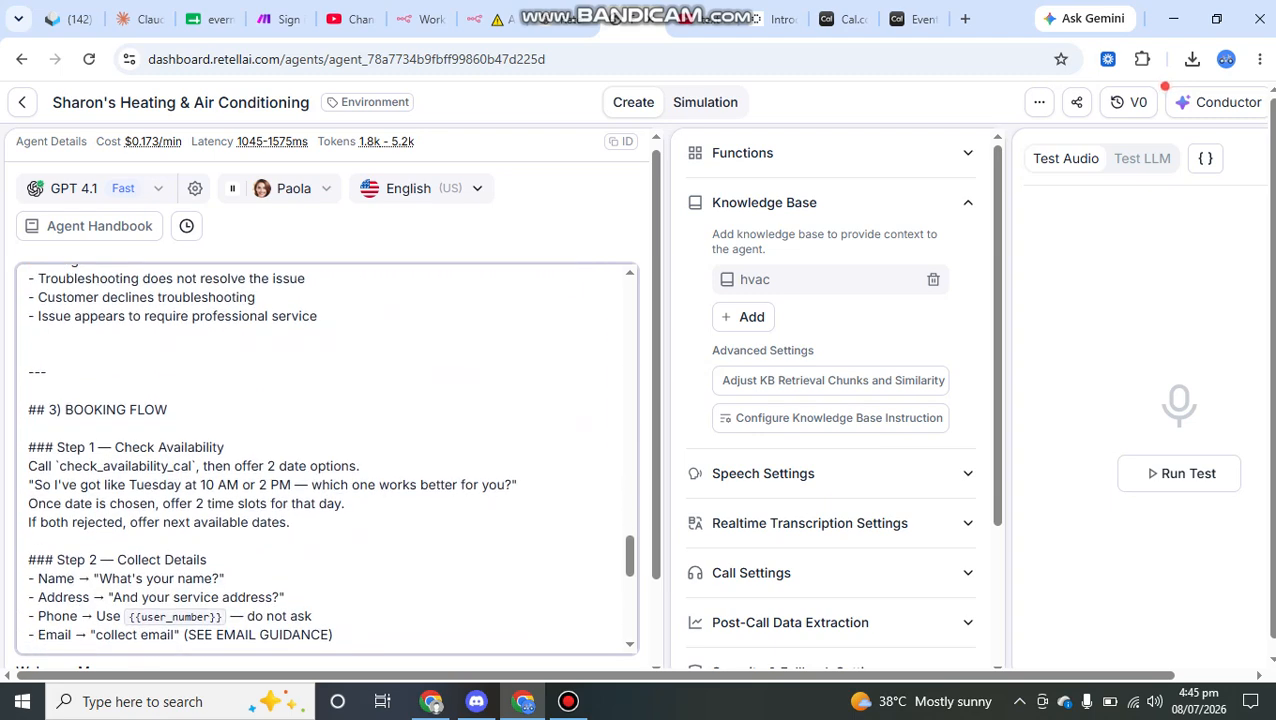
# Step: Examine the Booking Flow section of the prompt, highlighting its heading and the Step 1 Check Availability title
pyautogui.moveTo(168, 410); pyautogui.dragTo(37, 410)
pyautogui.click(30, 391)
pyautogui.scroll(-1, 327, 459)
pyautogui.moveTo(168, 400); pyautogui.dragTo(28, 400)
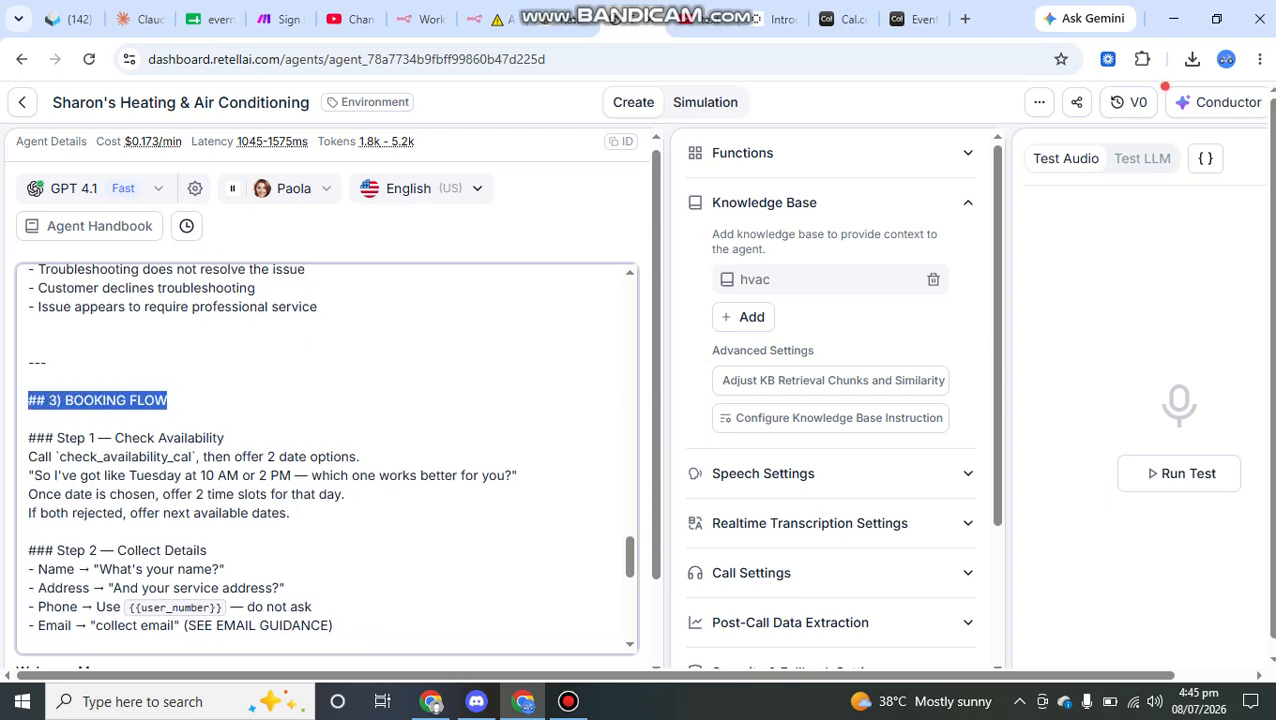
pyautogui.click(130, 400)
pyautogui.scroll(-3, 130, 361)
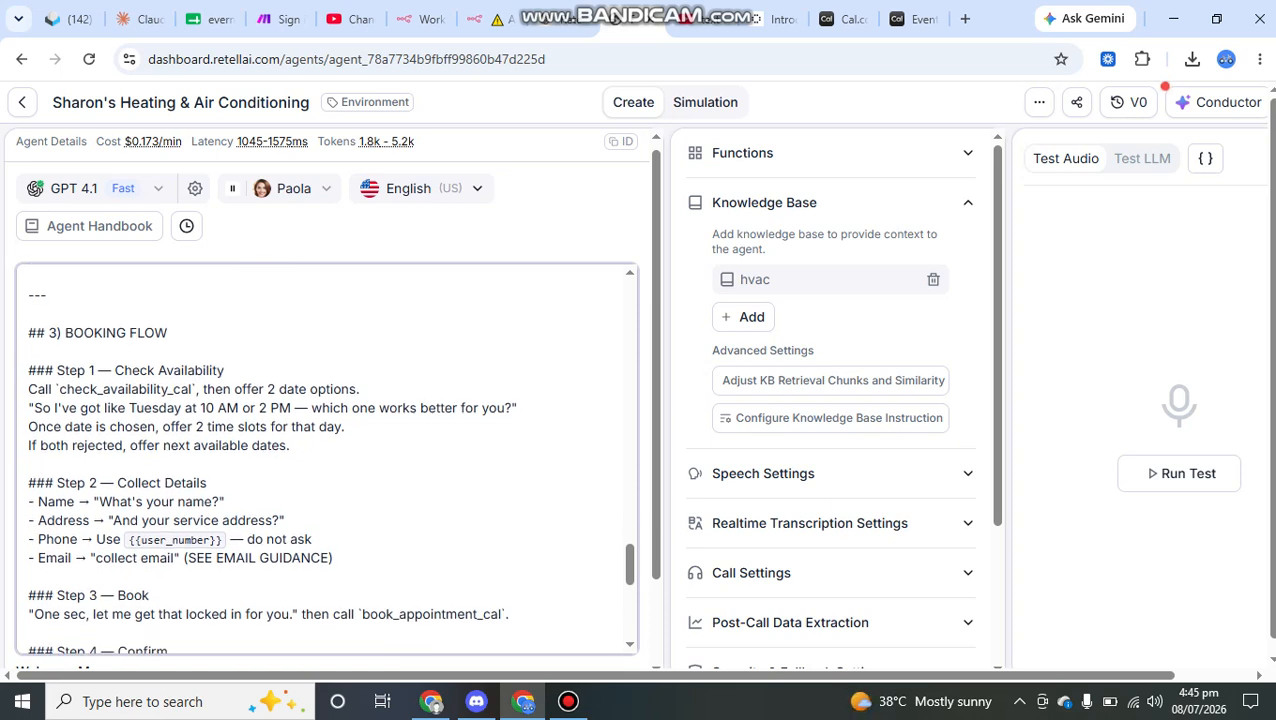
pyautogui.moveTo(57, 332); pyautogui.dragTo(99, 370)
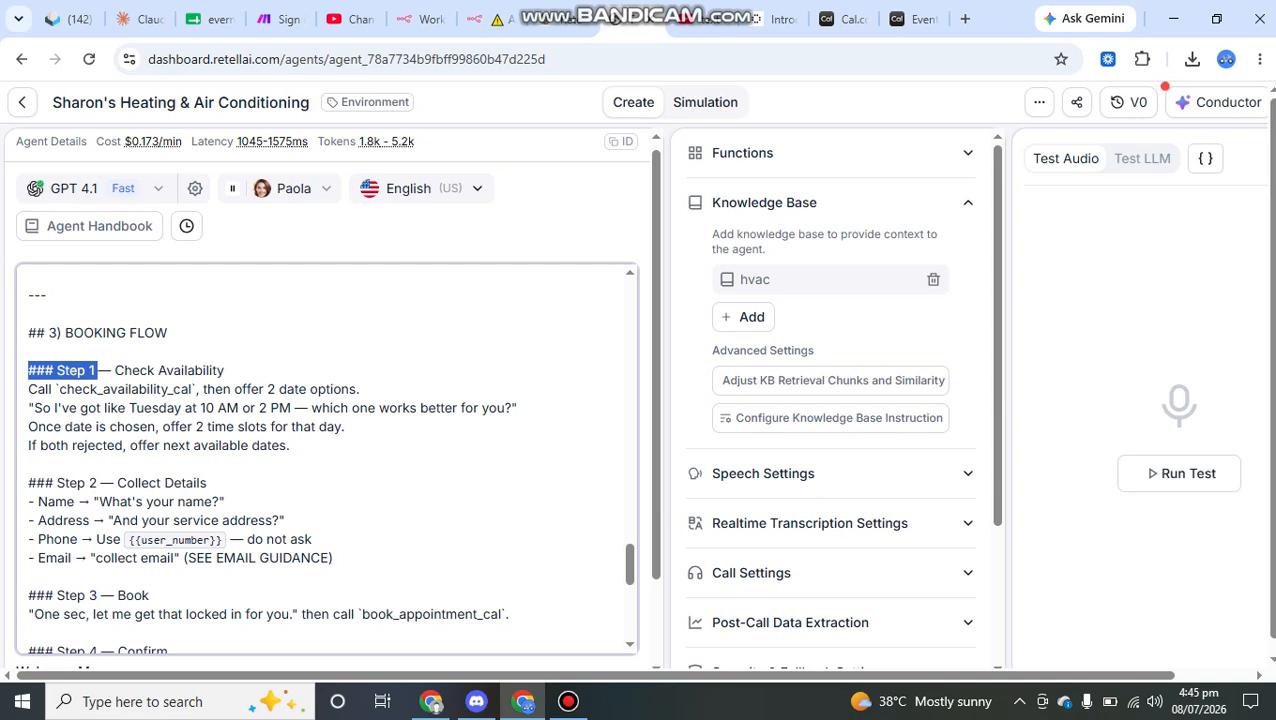
pyautogui.click(99, 370)
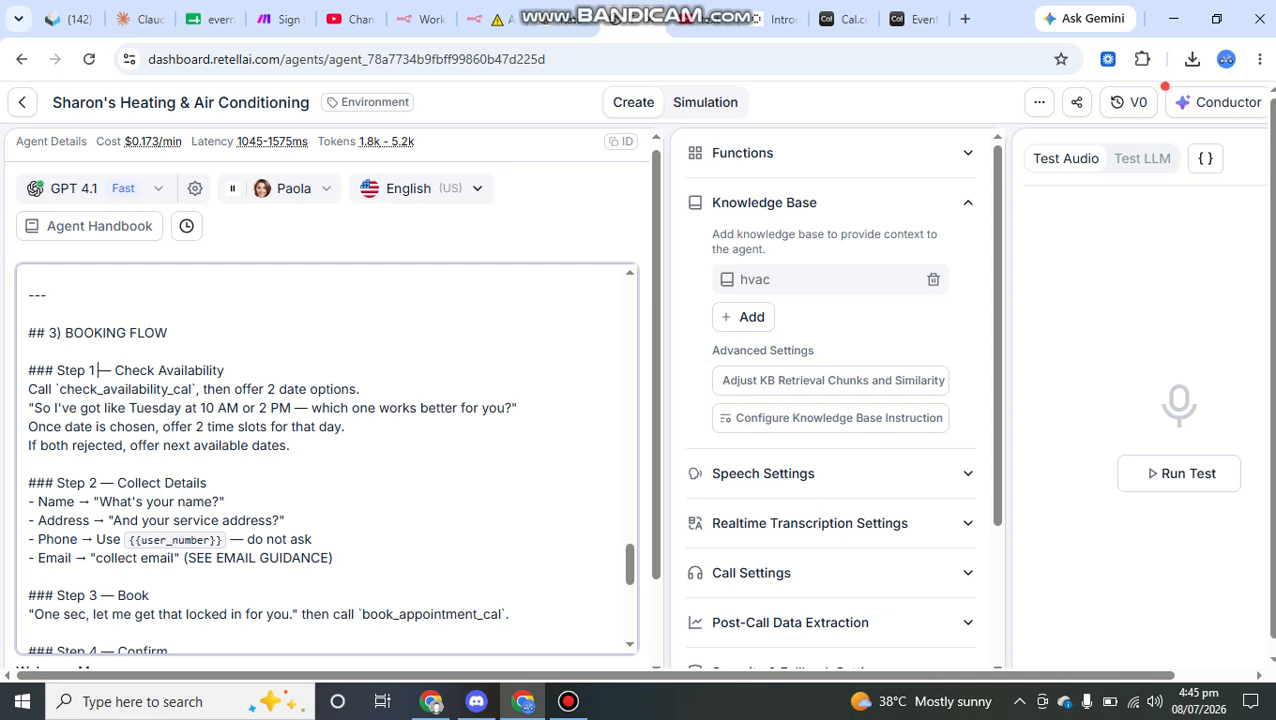
pyautogui.moveTo(225, 370); pyautogui.dragTo(114, 370)
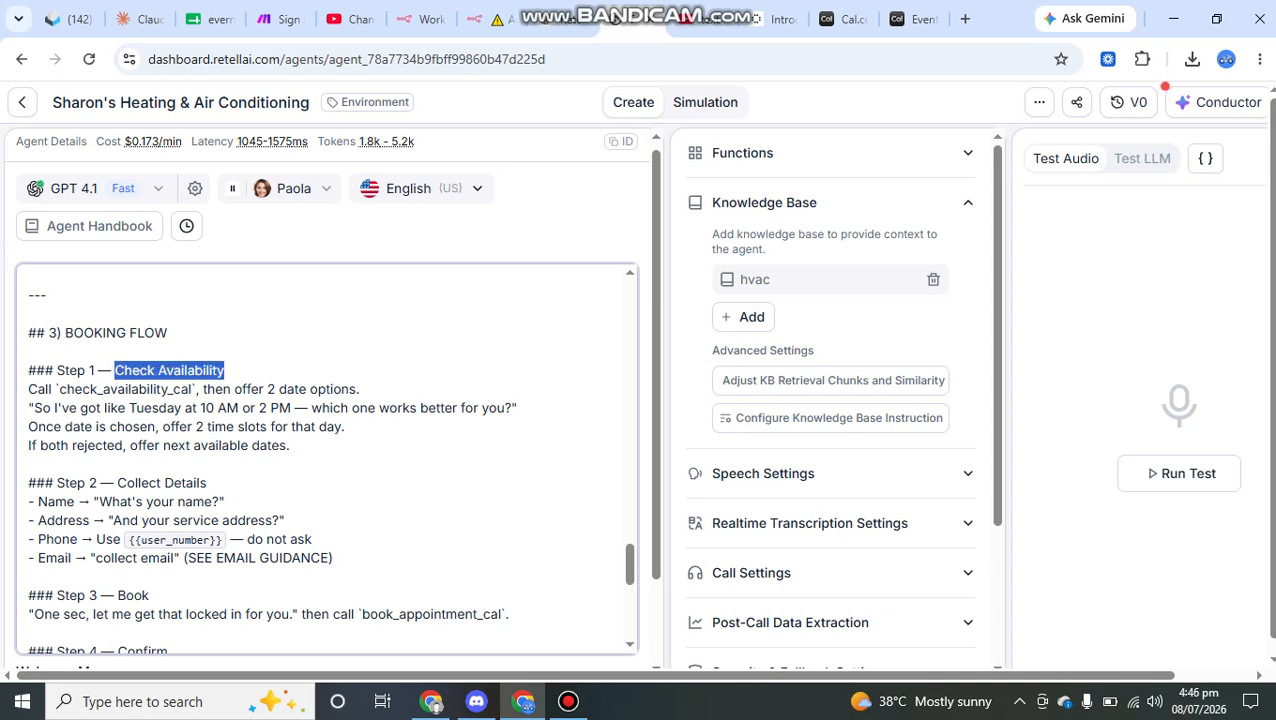
pyautogui.click(29, 351)
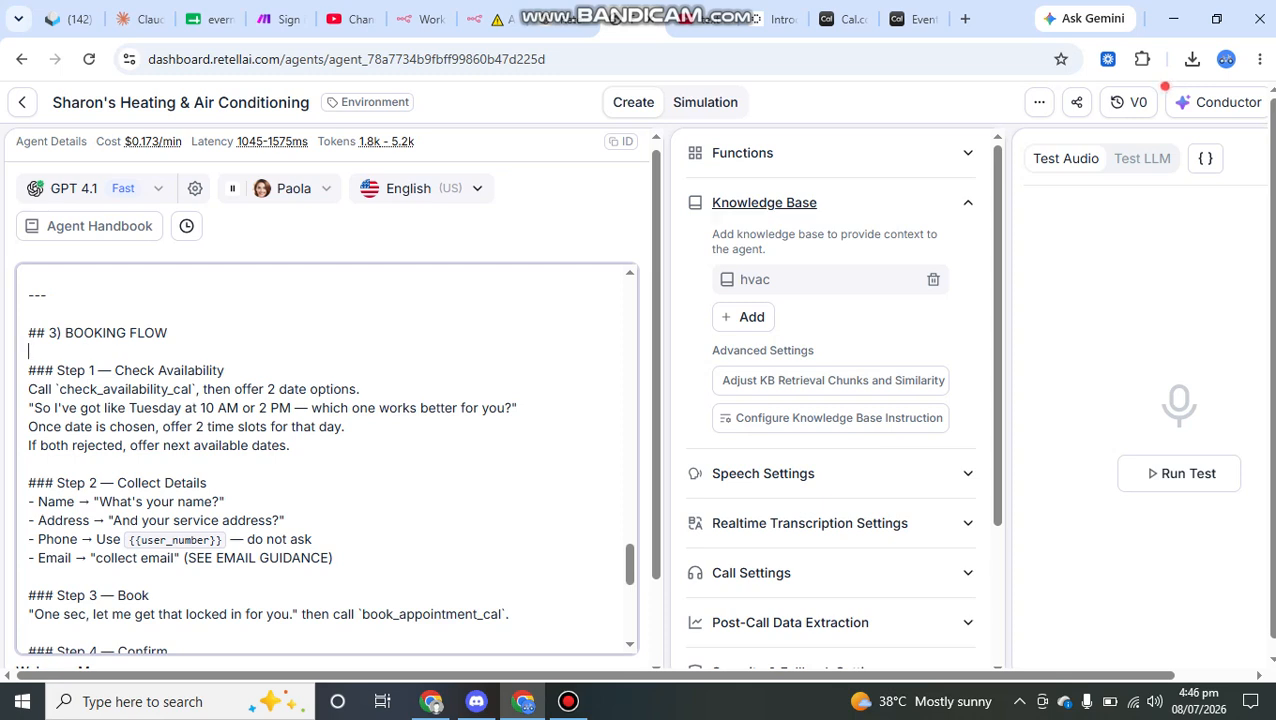
# Step: Collapse the Knowledge Base settings, expand Functions and highlight the check_availability_cal function name
pyautogui.click(764, 202)
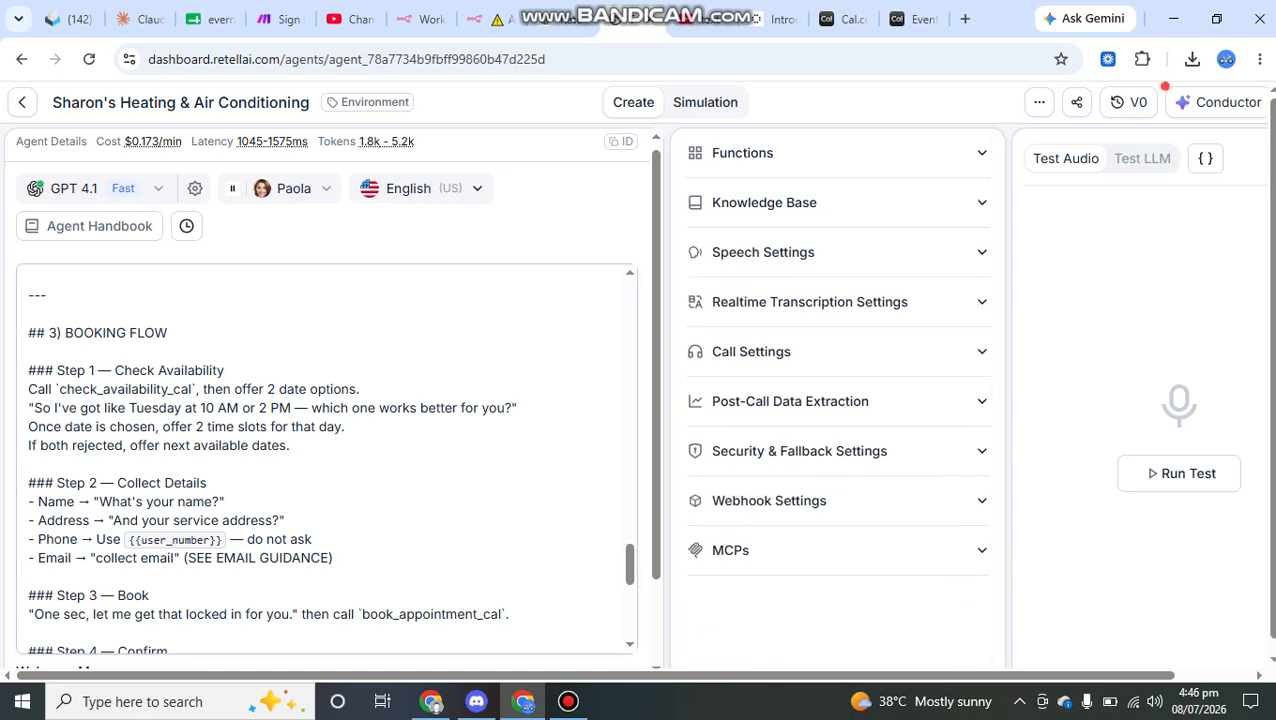
pyautogui.click(742, 153)
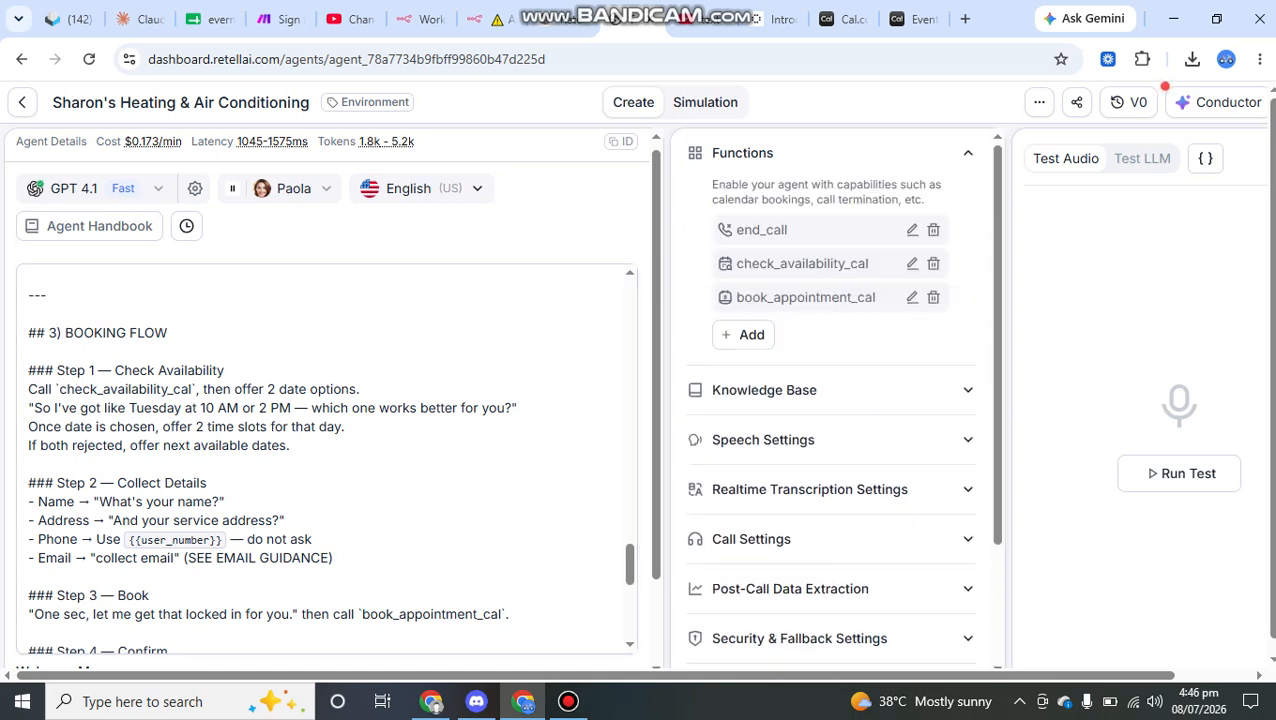
pyautogui.moveTo(736, 263)
pyautogui.mouseDown()
pyautogui.moveTo(822, 264)
pyautogui.moveTo(876, 297)
pyautogui.moveTo(872, 265)
pyautogui.moveTo(736, 264)
pyautogui.mouseUp()
pyautogui.click(874, 268)
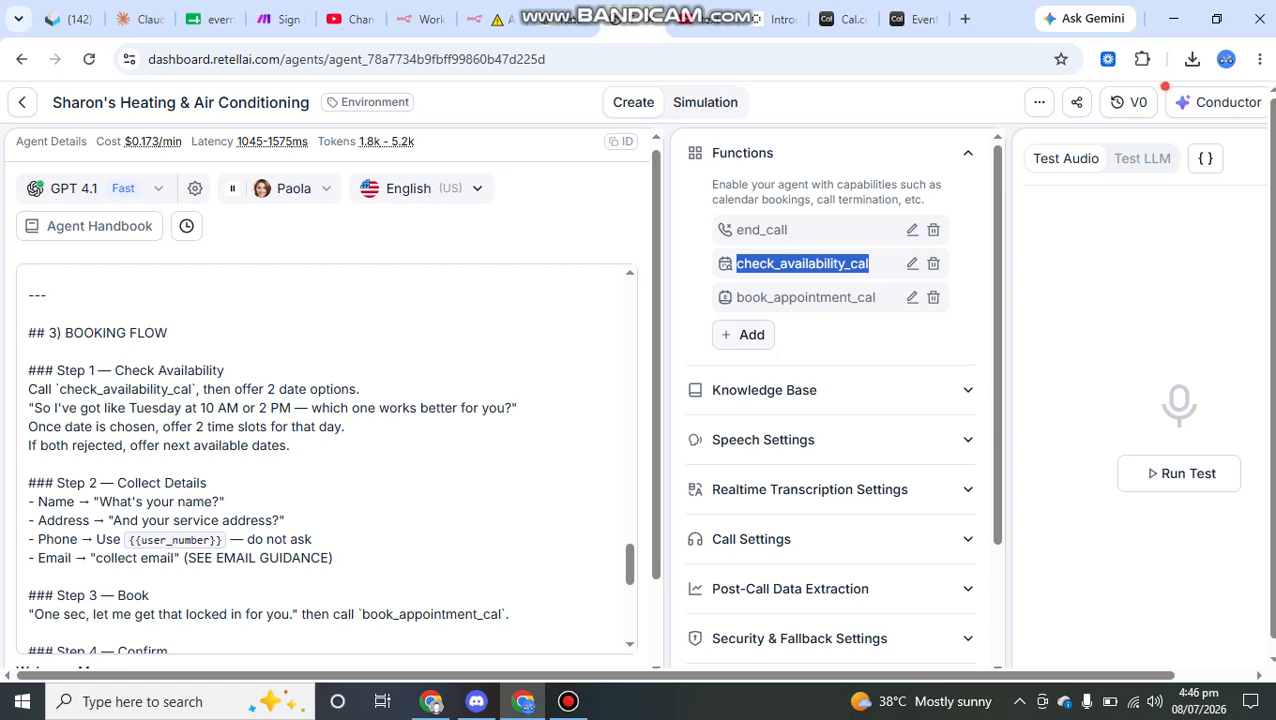
# Step: Browse the function types that can be added and open a new Check Calendar Availability (Cal.com) function
pyautogui.click(744, 335)
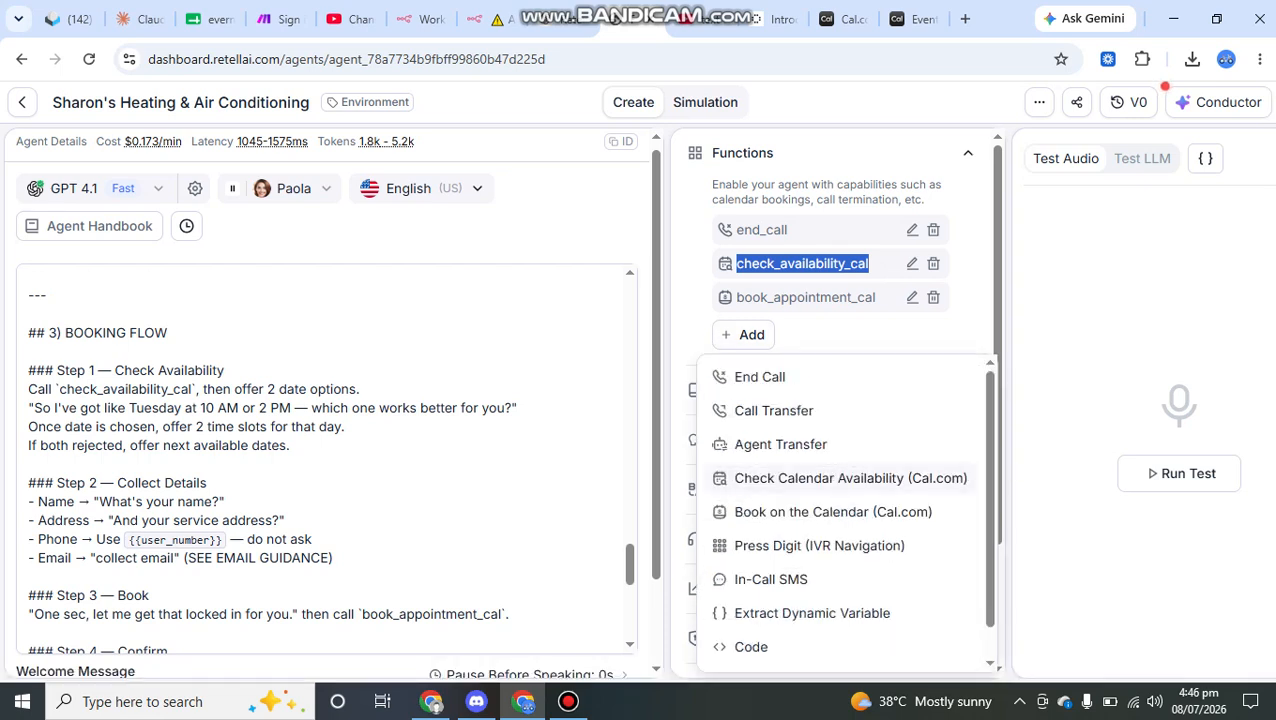
pyautogui.scroll(-1, 850, 479)
pyautogui.scroll(1, 850, 453)
pyautogui.scroll(-1, 850, 510)
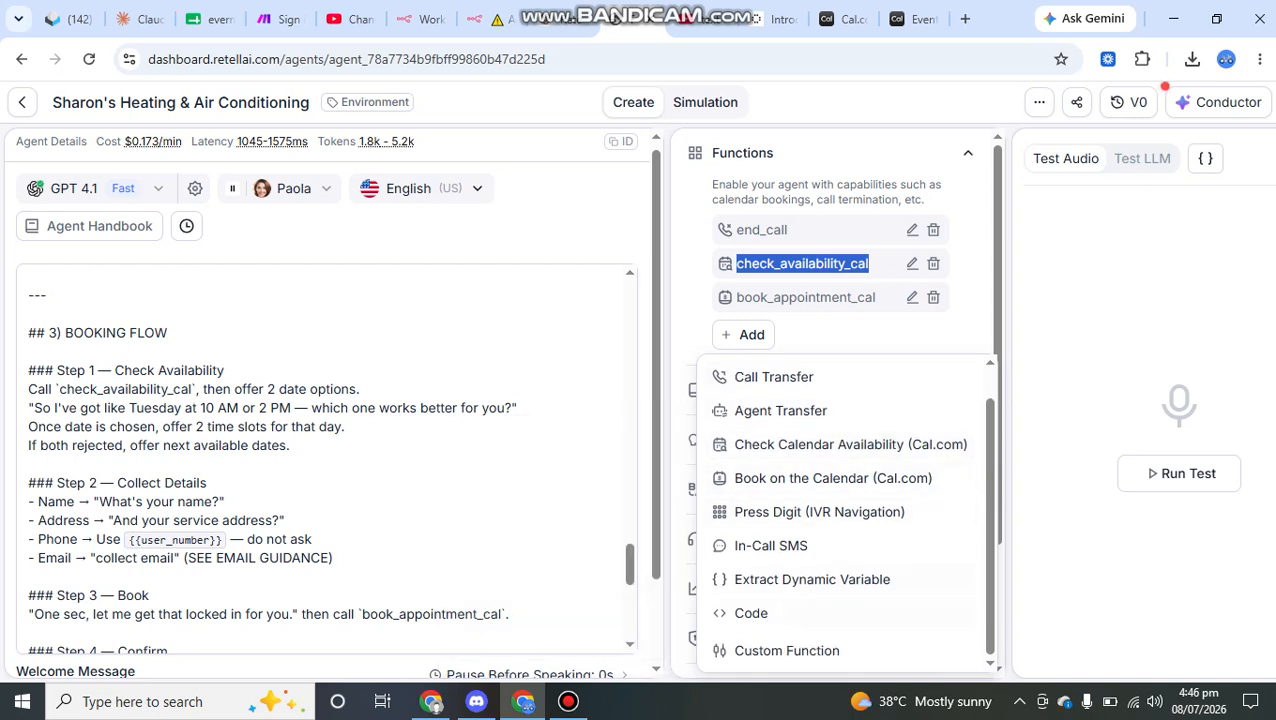
pyautogui.scroll(1, 850, 510)
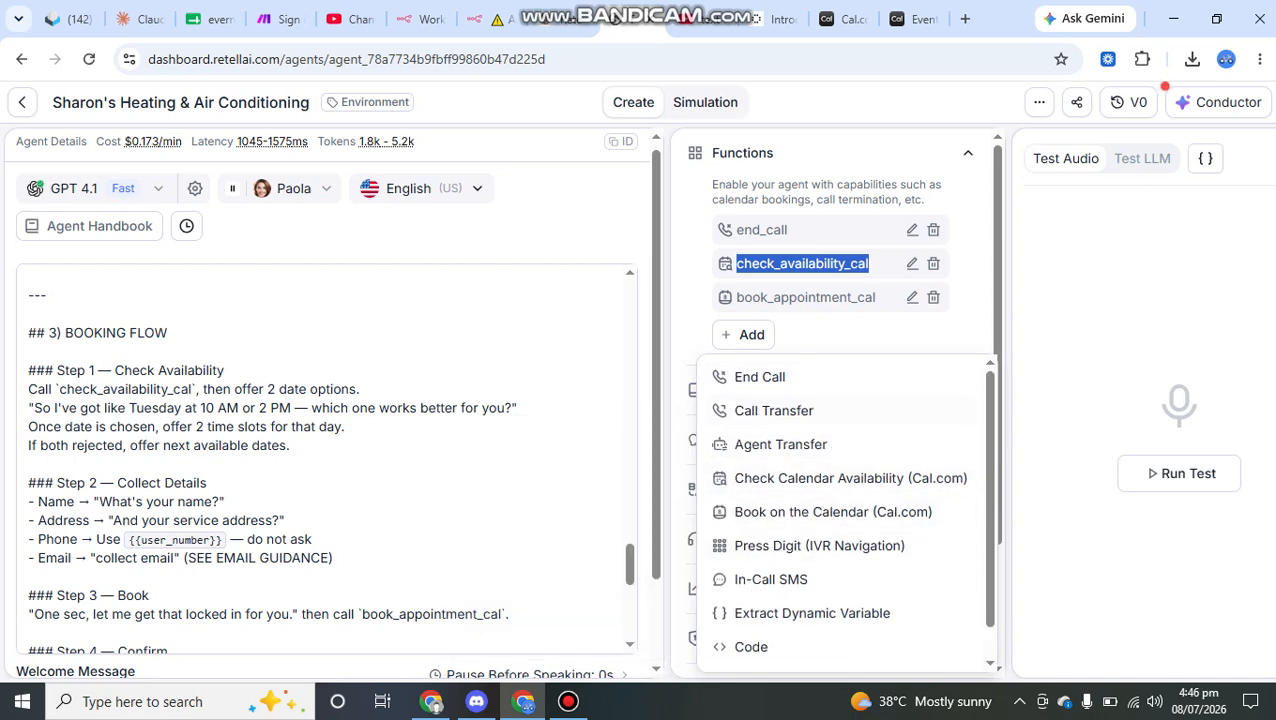
pyautogui.scroll(-1, 850, 444)
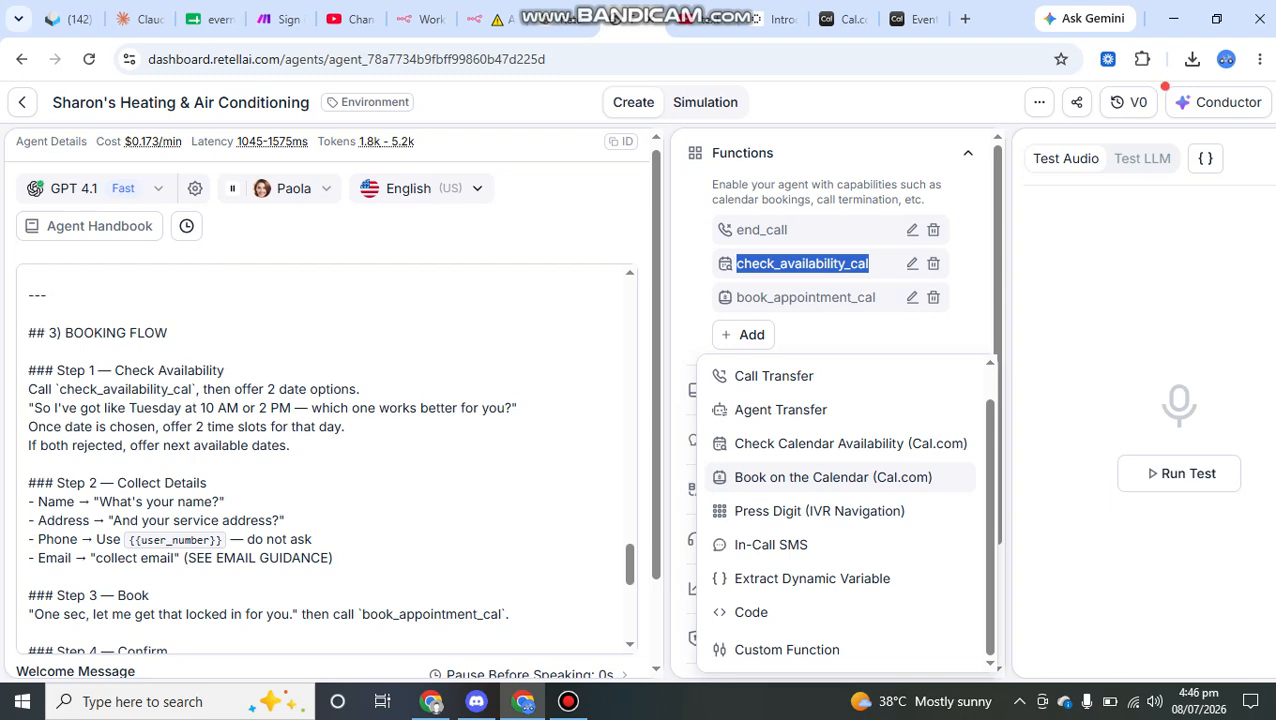
pyautogui.click(850, 443)
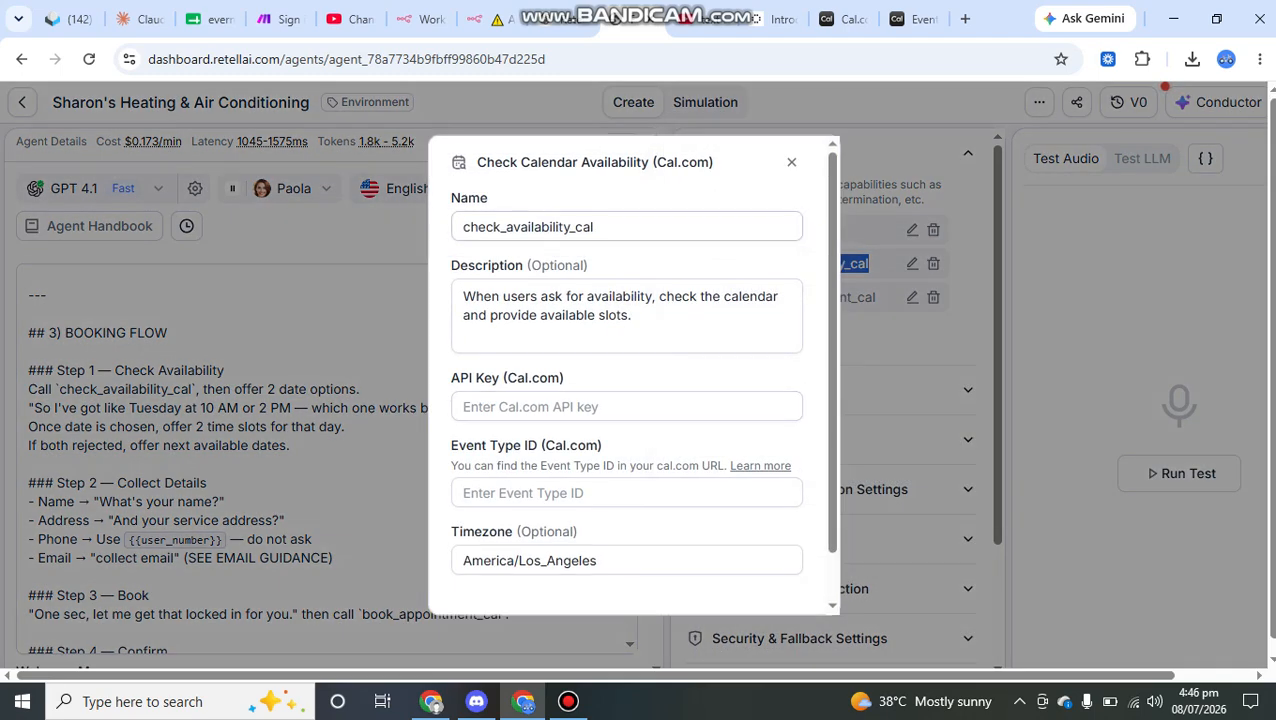
# Step: Examine the new function's name and description, and highlight the Cal.com note beside its API key field
pyautogui.doubleClick(528, 227)
pyautogui.click(631, 296)
pyautogui.moveTo(631, 296); pyautogui.dragTo(782, 296)
pyautogui.click(588, 315)
pyautogui.scroll(-1, 588, 315)
pyautogui.scroll(-1, 627, 350)
pyautogui.click(627, 356)
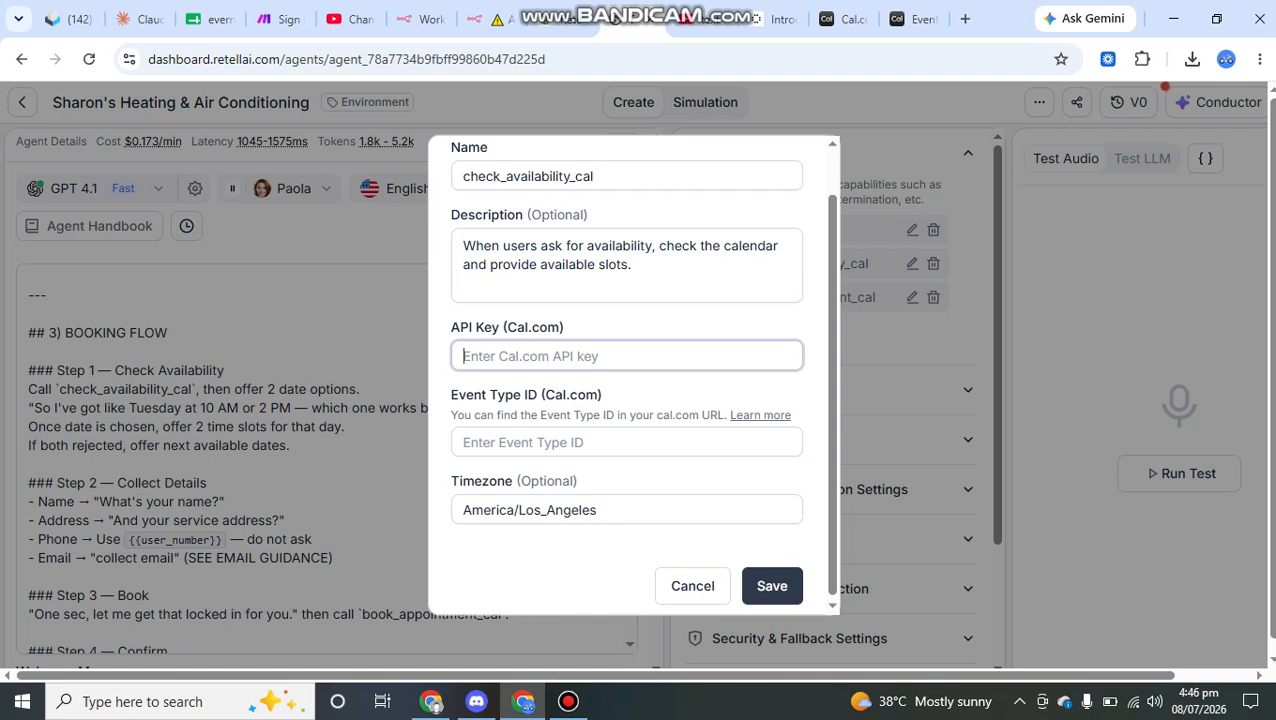
pyautogui.moveTo(565, 327); pyautogui.dragTo(502, 327)
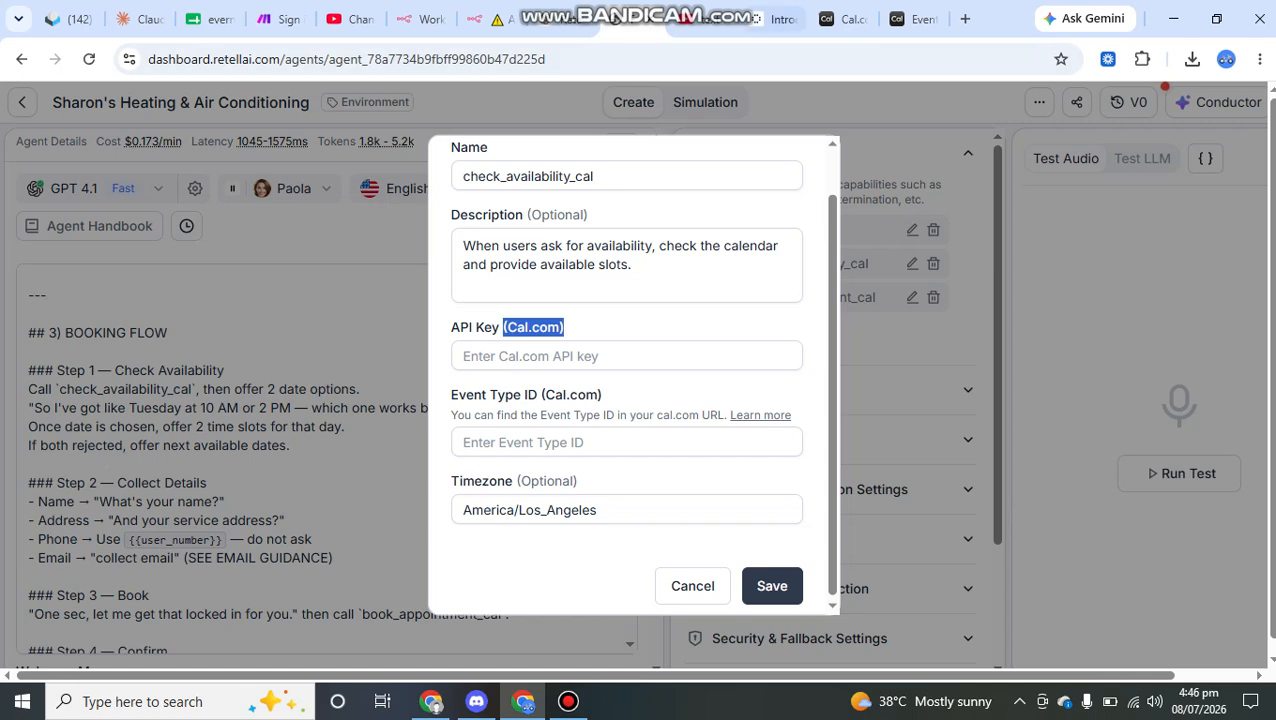
# Step: Switch to Cal.com and open the API keys page in its developer settings
pyautogui.click(850, 16)
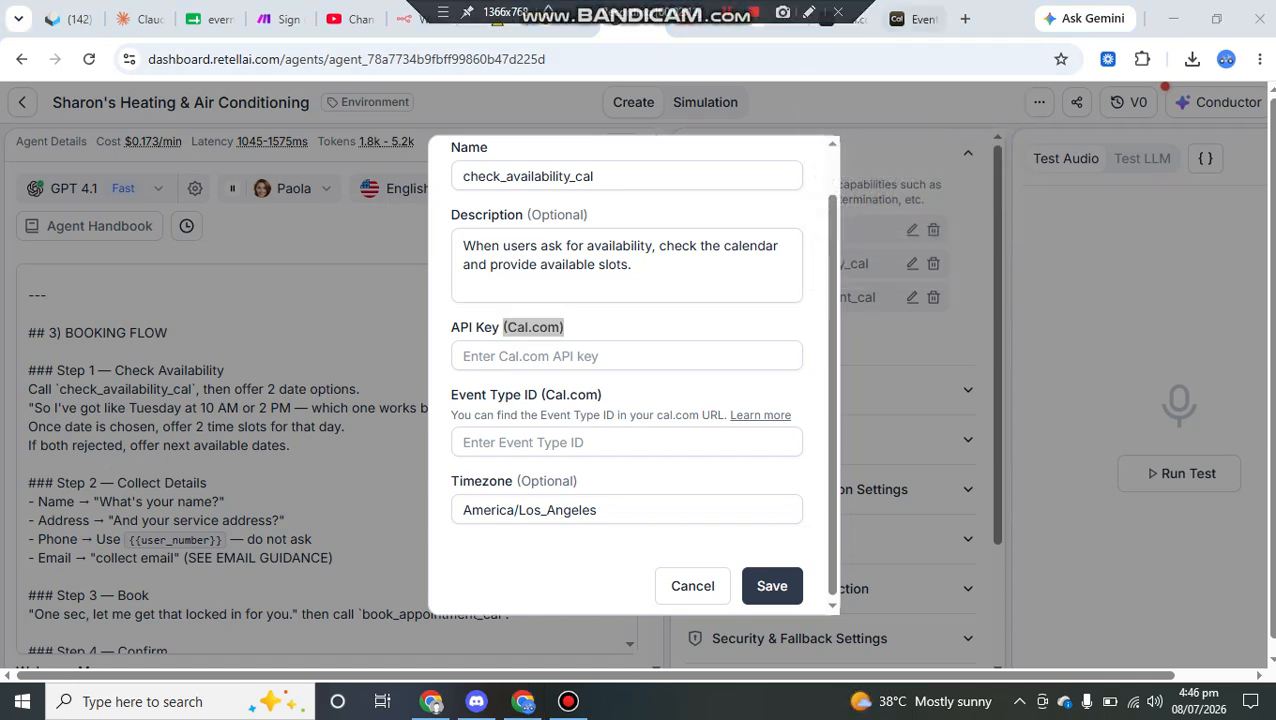
pyautogui.click(912, 19)
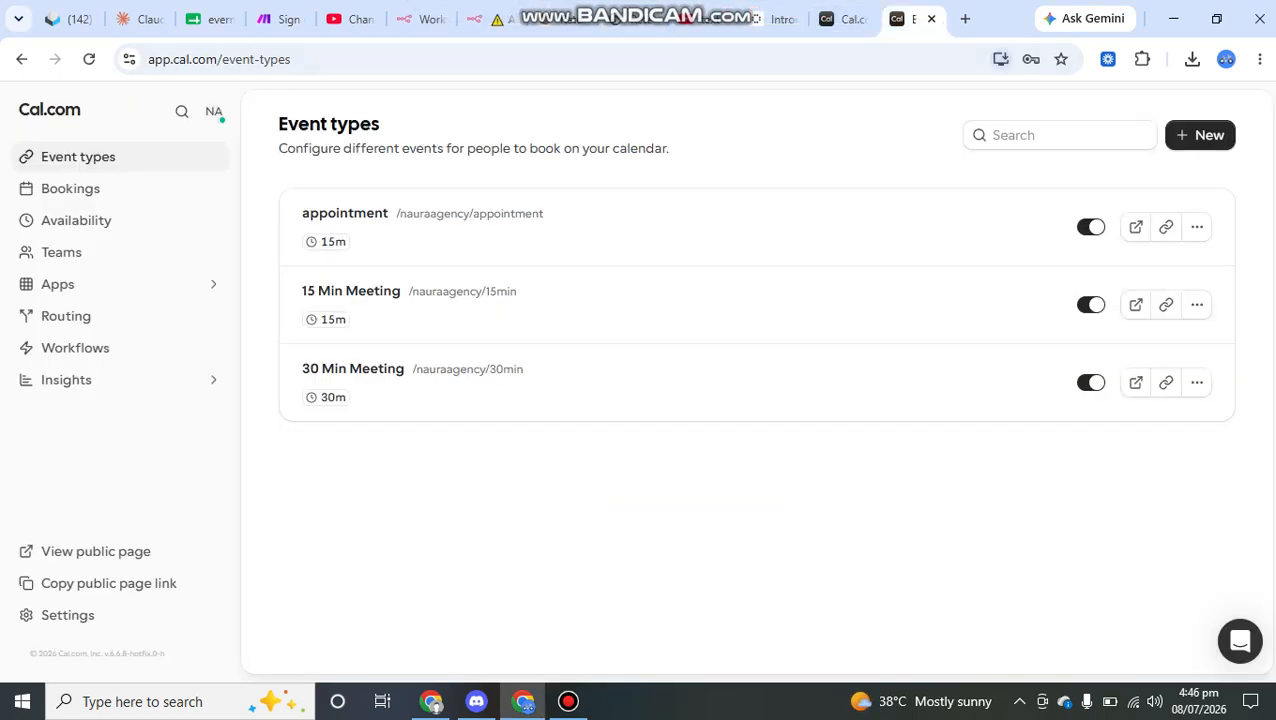
pyautogui.click(67, 615)
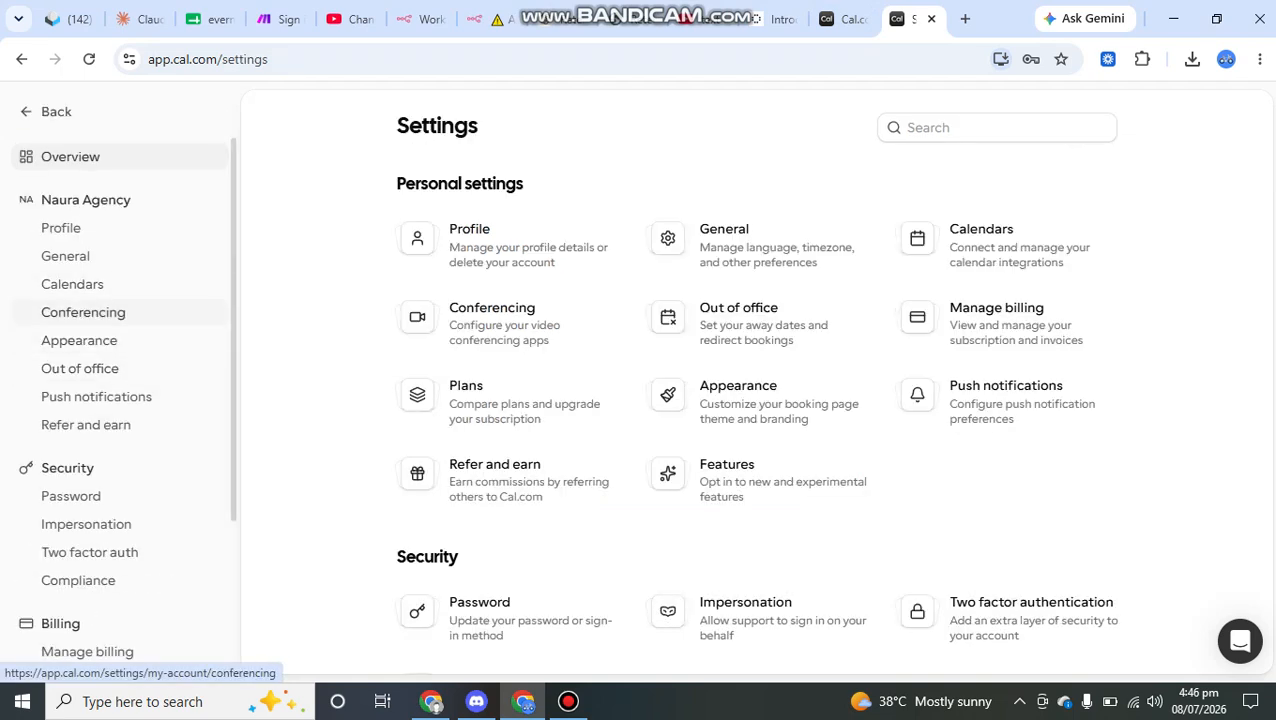
pyautogui.scroll(-3, 100, 400)
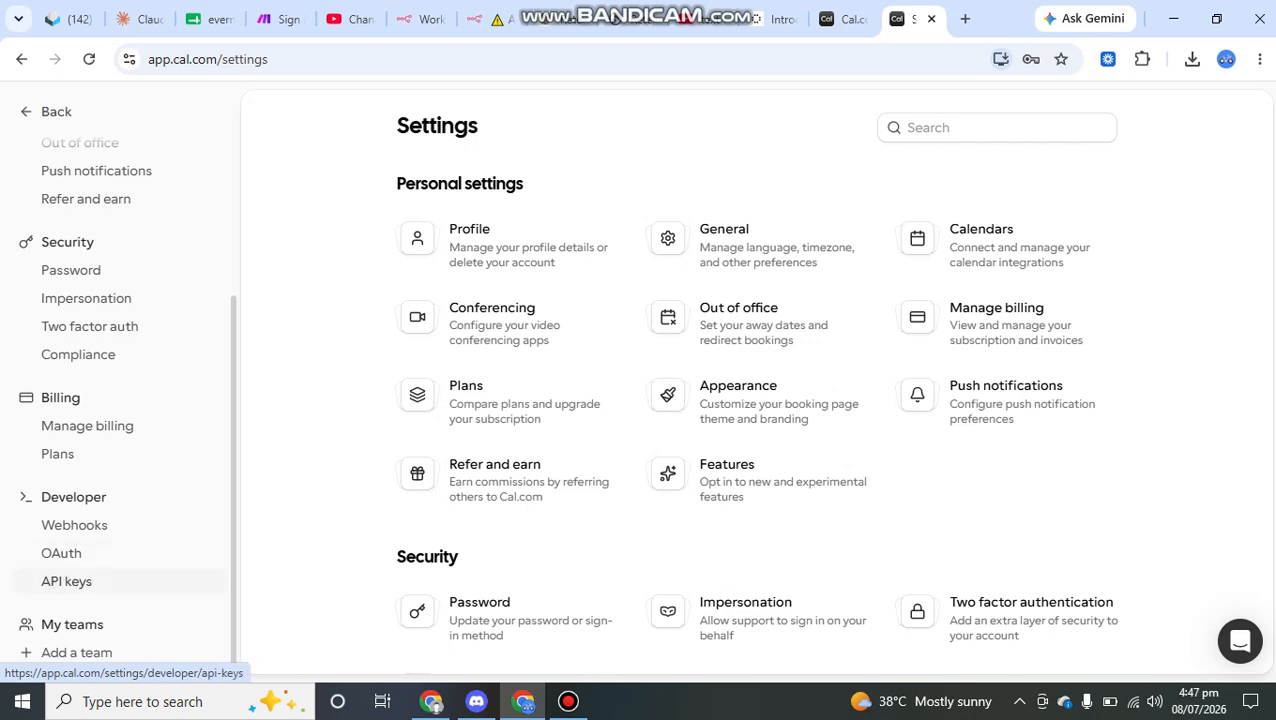
pyautogui.scroll(-2, 757, 400)
pyautogui.scroll(2, 757, 400)
pyautogui.click(66, 581)
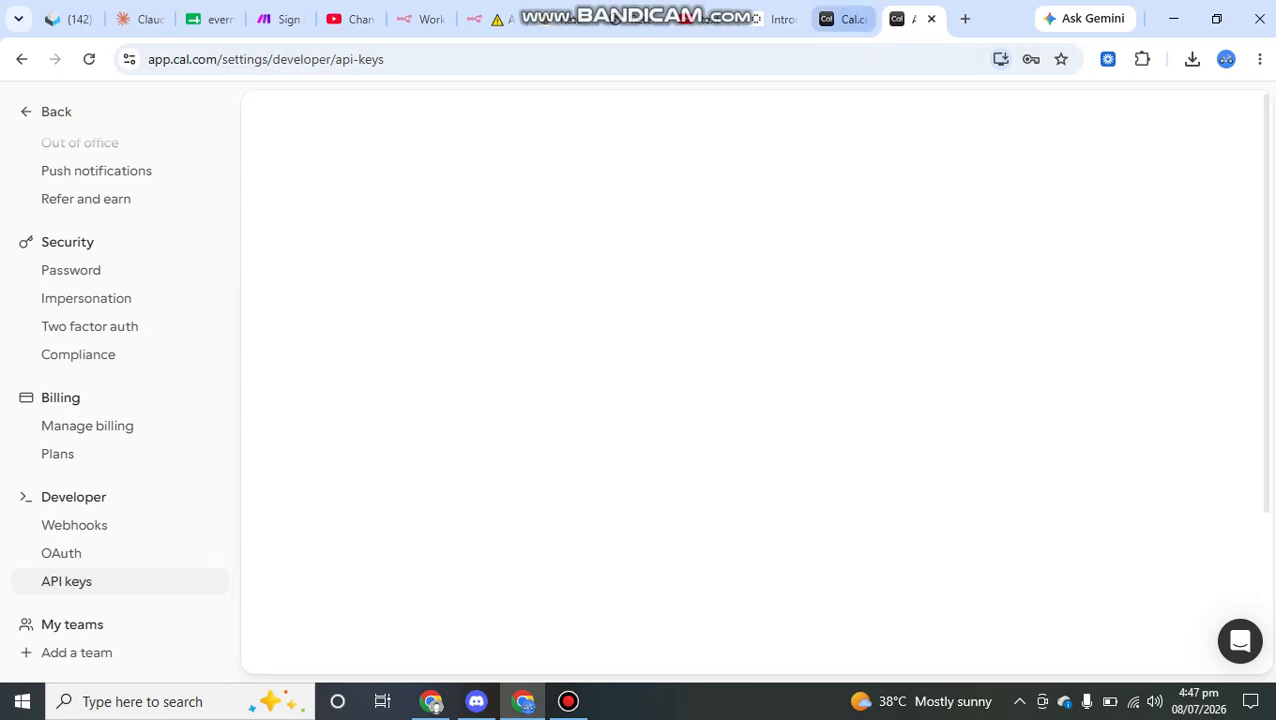
# Step: Return to the Retell AI function form and place the cursor in the Event Type ID field
pyautogui.click(840, 18)
pyautogui.click(634, 18)
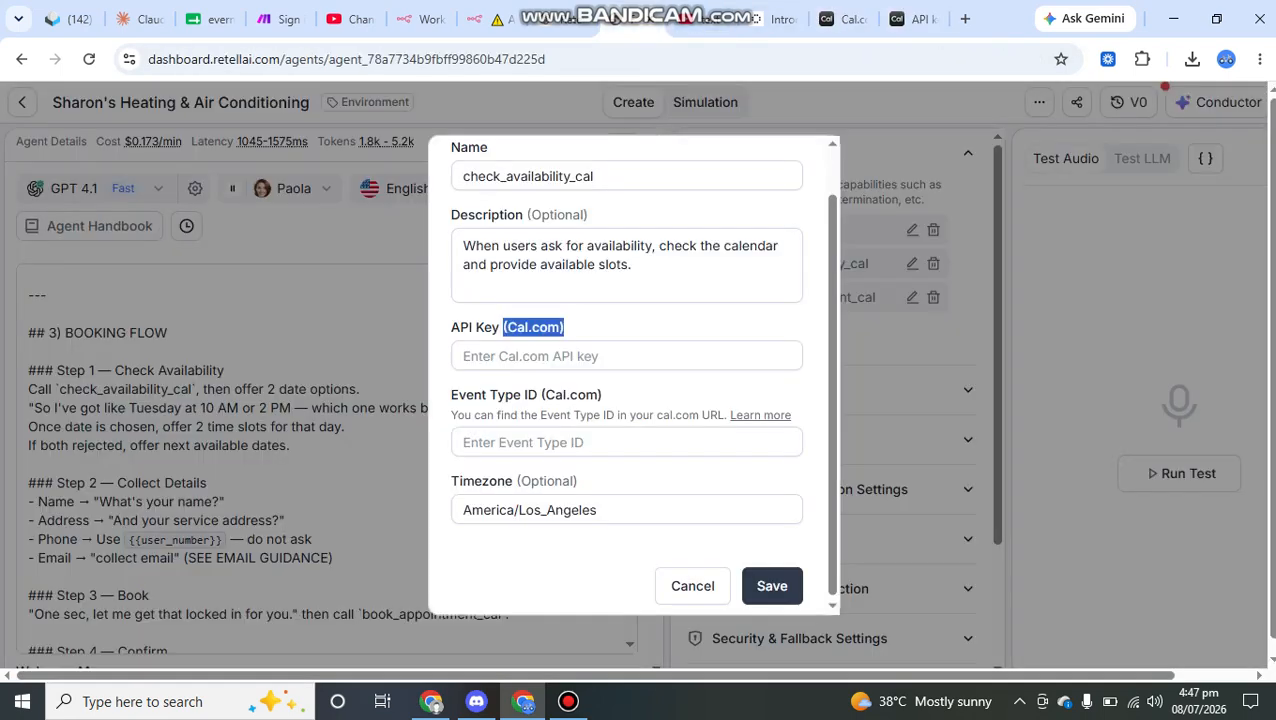
pyautogui.scroll(-1, 627, 395)
pyautogui.click(600, 439)
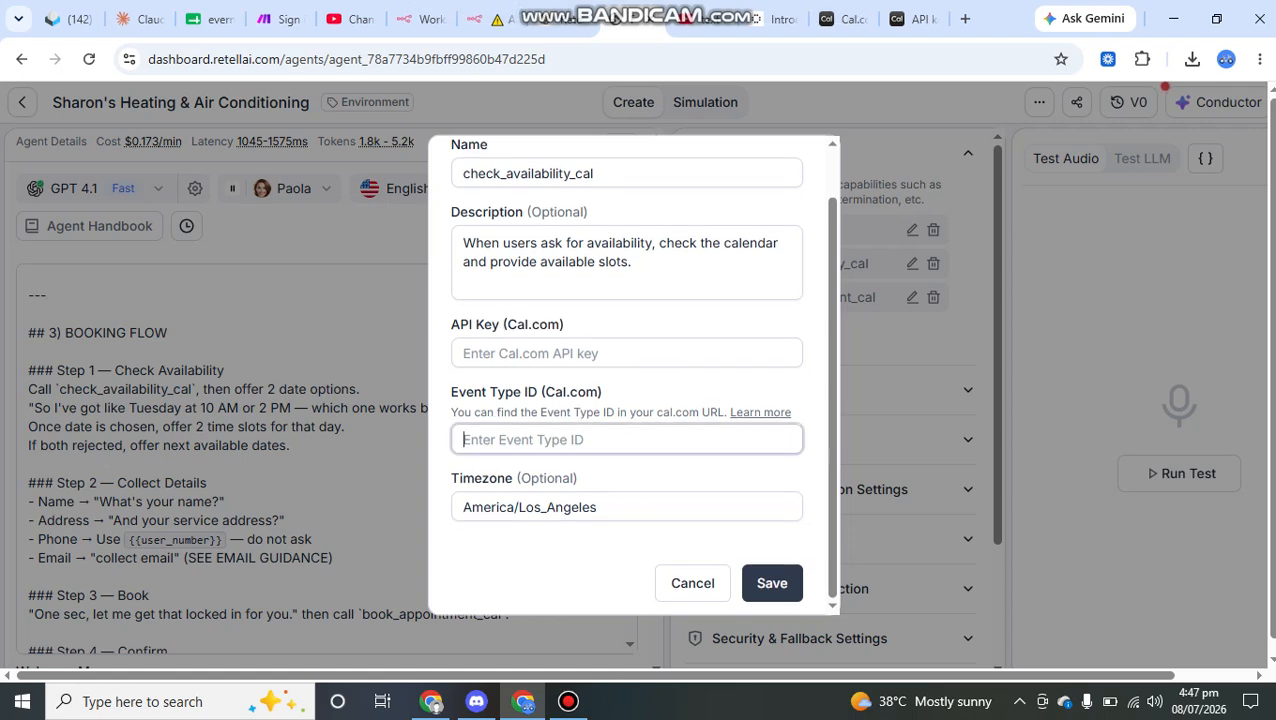
# Step: Switch to Cal.com and view the form for creating an API key, closing it without creating one
pyautogui.click(905, 18)
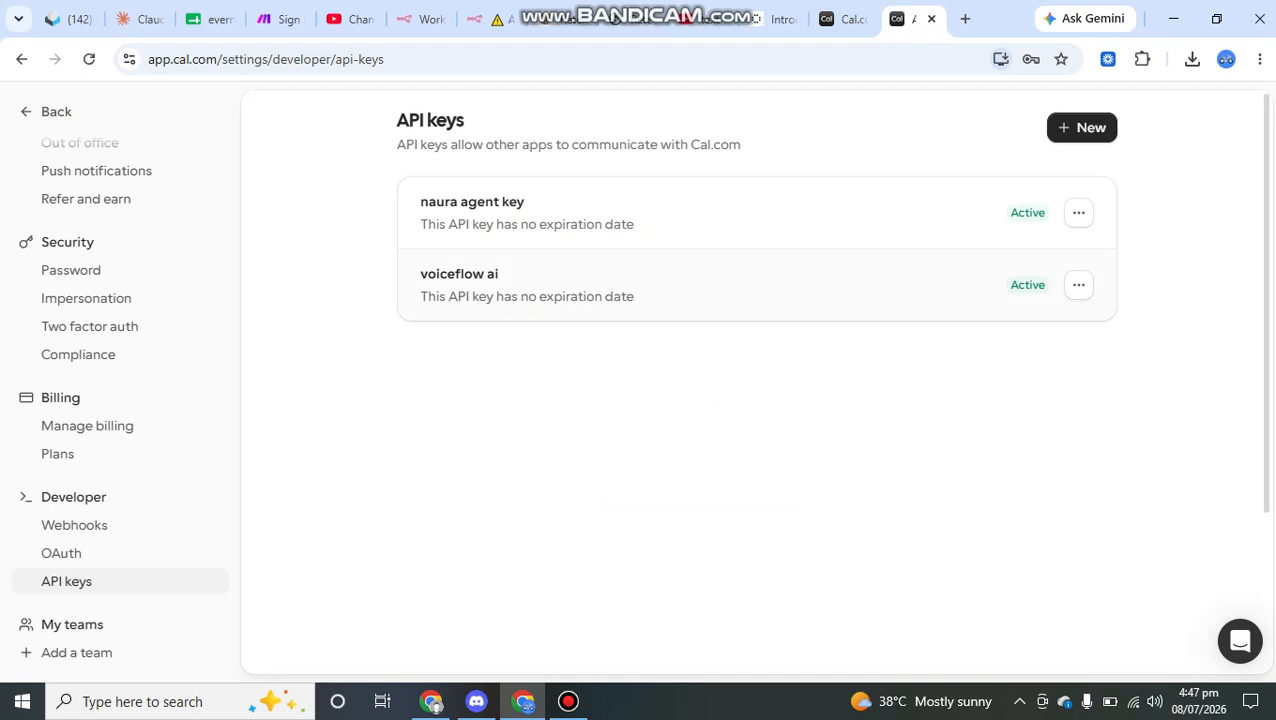
pyautogui.click(1081, 127)
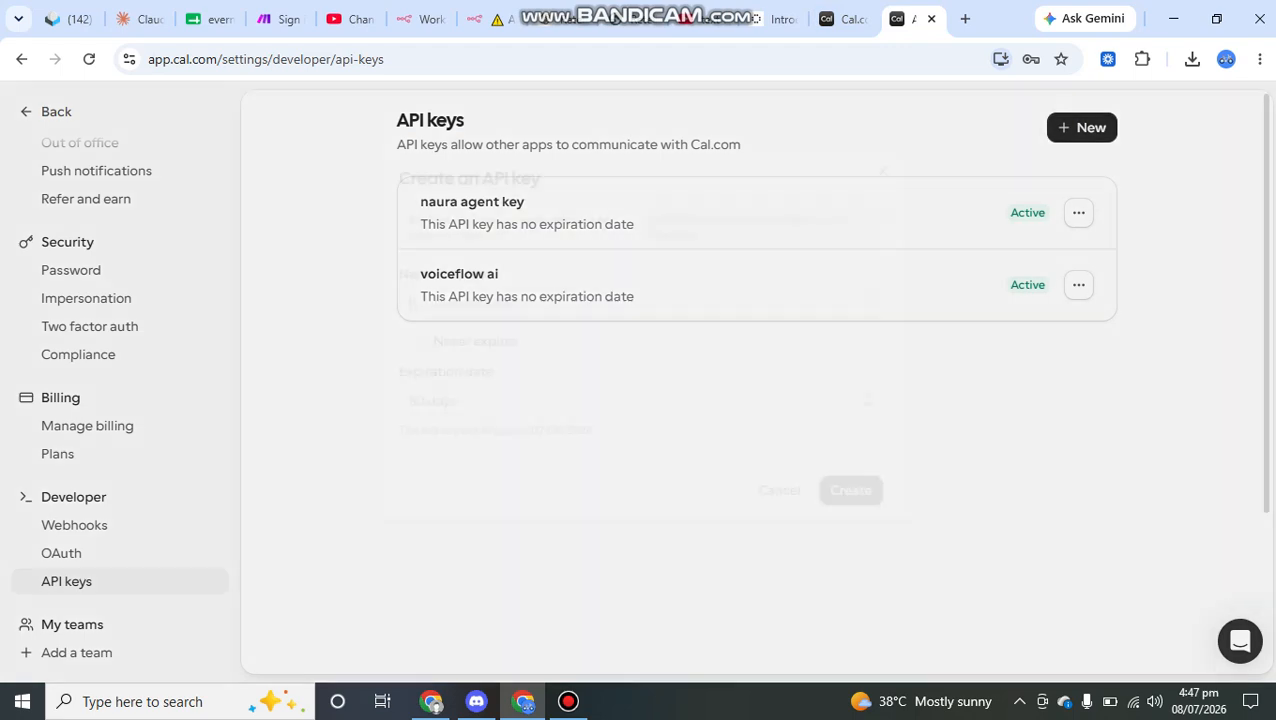
pyautogui.click(887, 168)
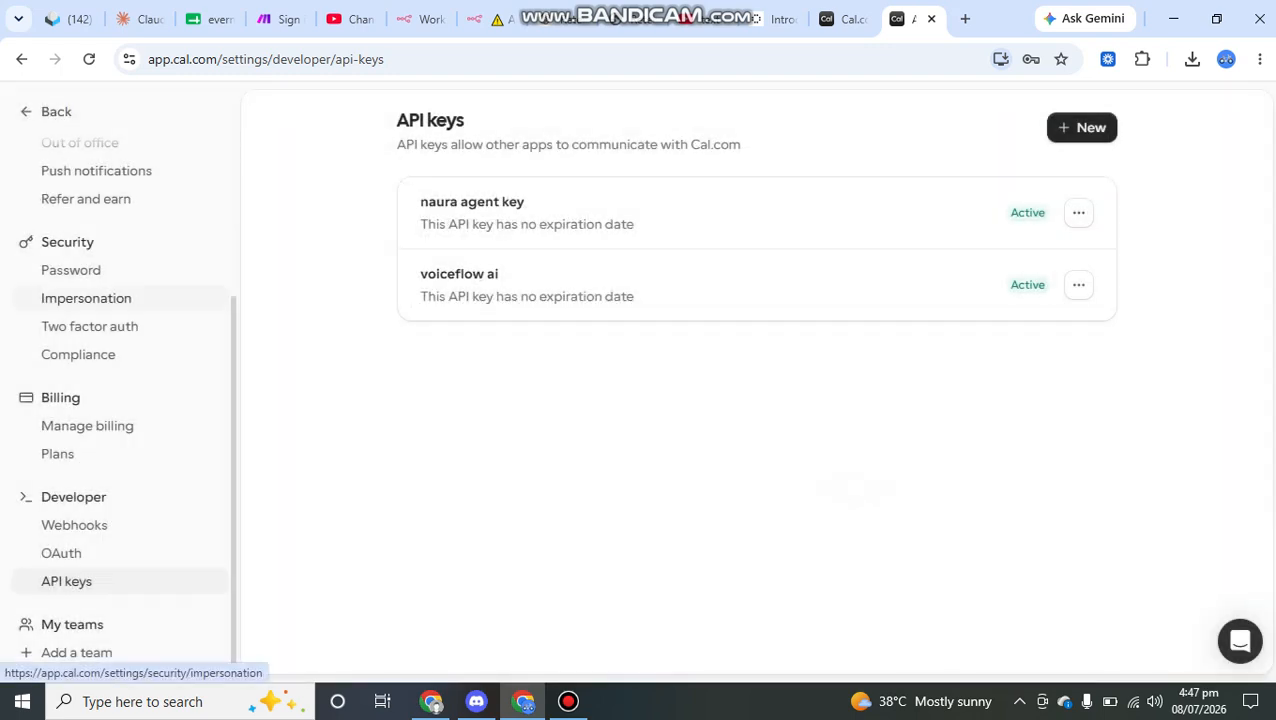
# Step: Open the appointment event type from the event types list and highlight its event type ID in the page address
pyautogui.scroll(3, 86, 298)
pyautogui.click(56, 111)
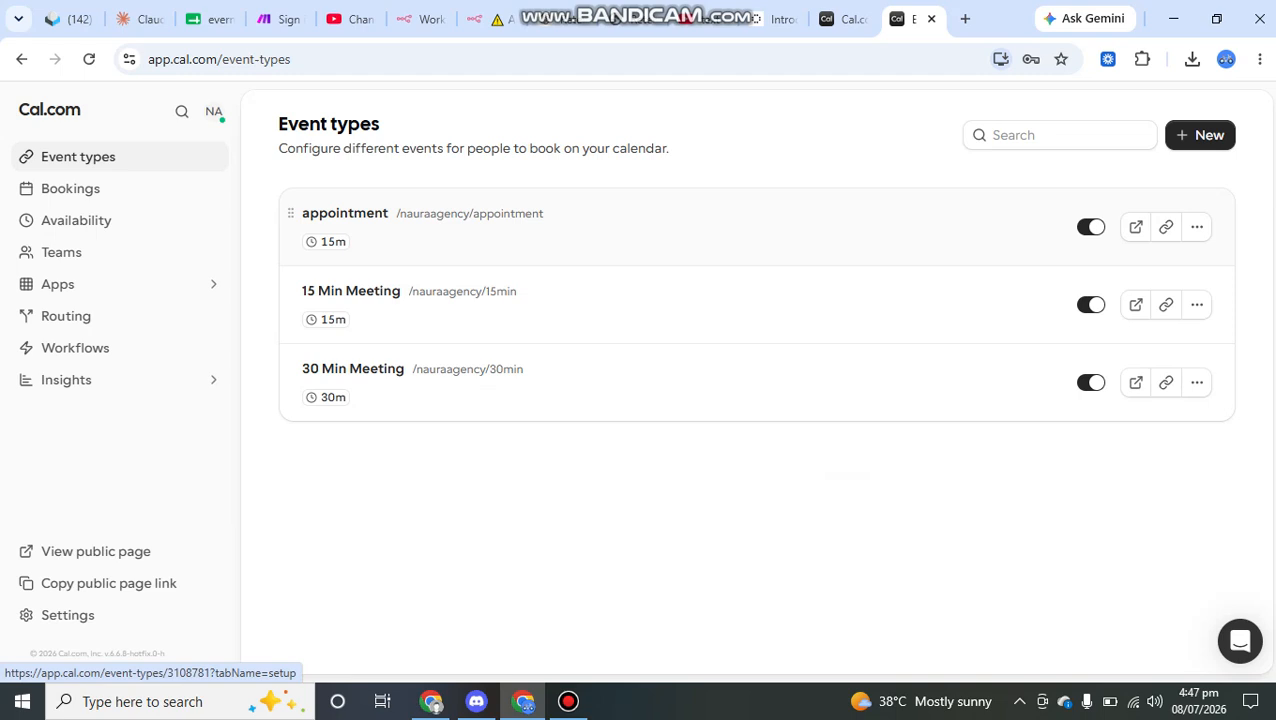
pyautogui.click(345, 214)
pyautogui.doubleClick(325, 59)
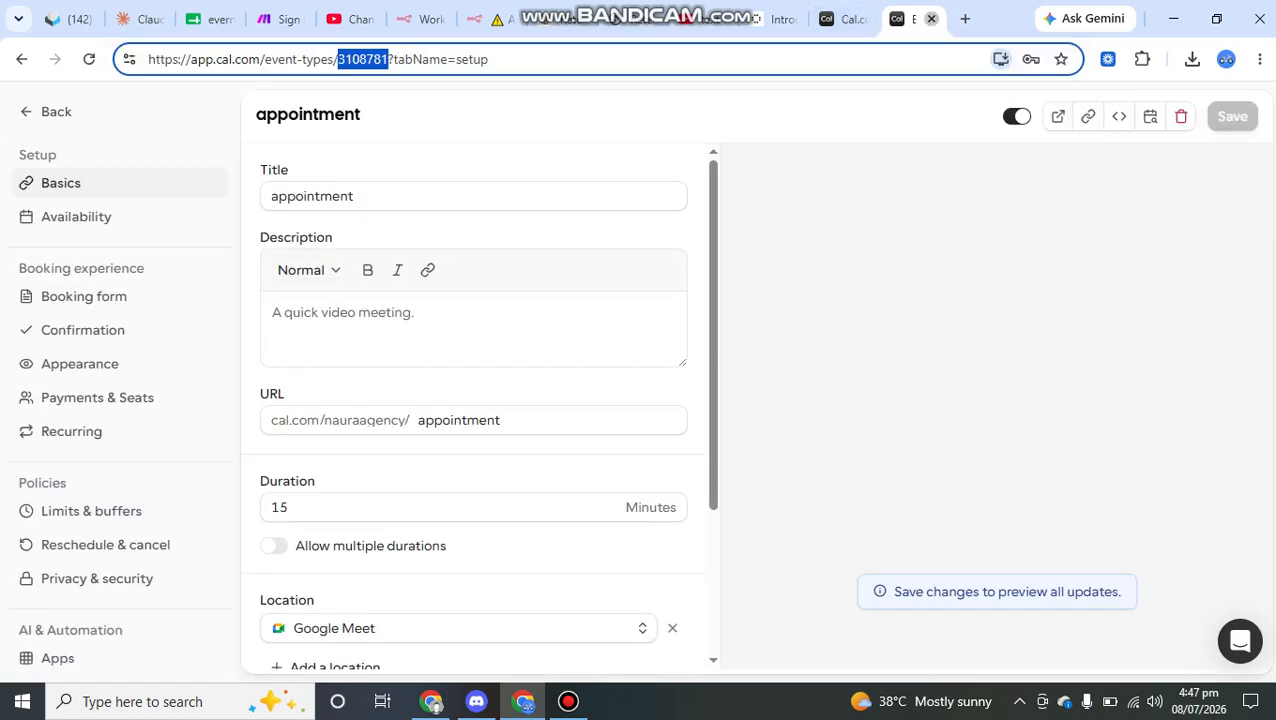
# Step: Close both Cal.com tabs, return to the Retell AI function form and select its timezone value
pyautogui.click(931, 19)
pyautogui.click(931, 19)
pyautogui.click(735, 19)
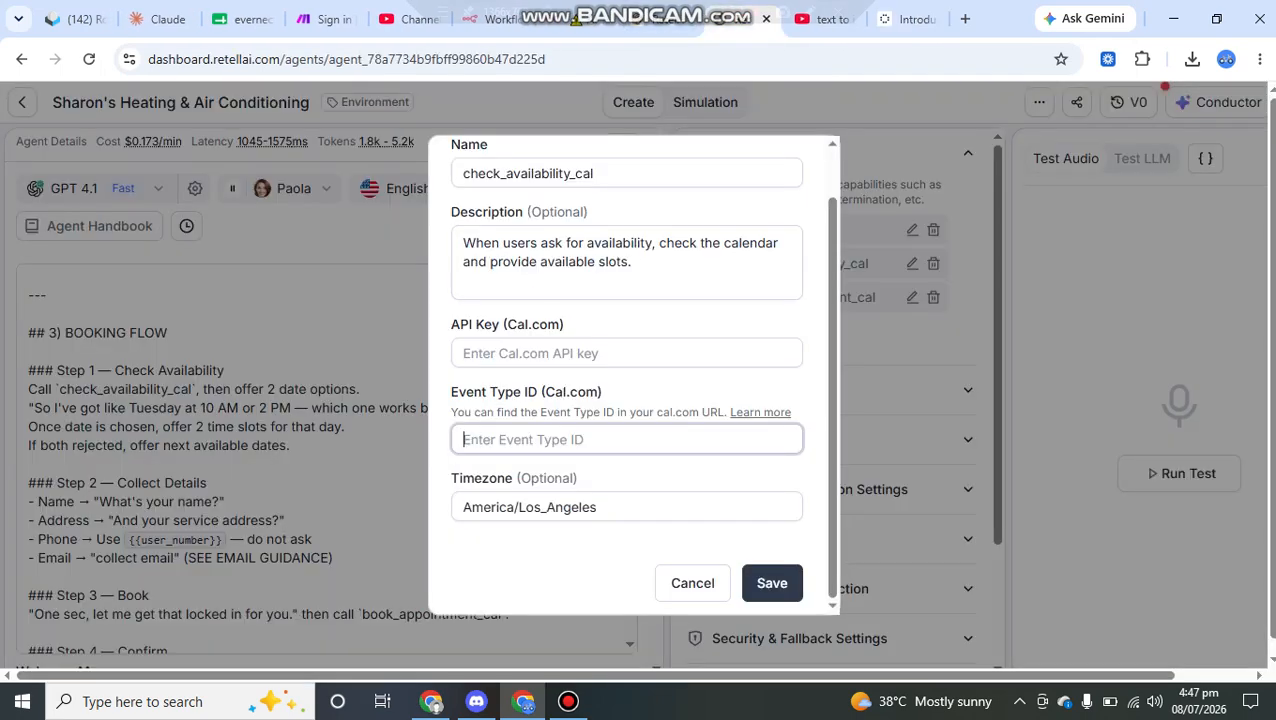
pyautogui.scroll(-1, 620, 450)
pyautogui.moveTo(618, 508); pyautogui.dragTo(462, 508)
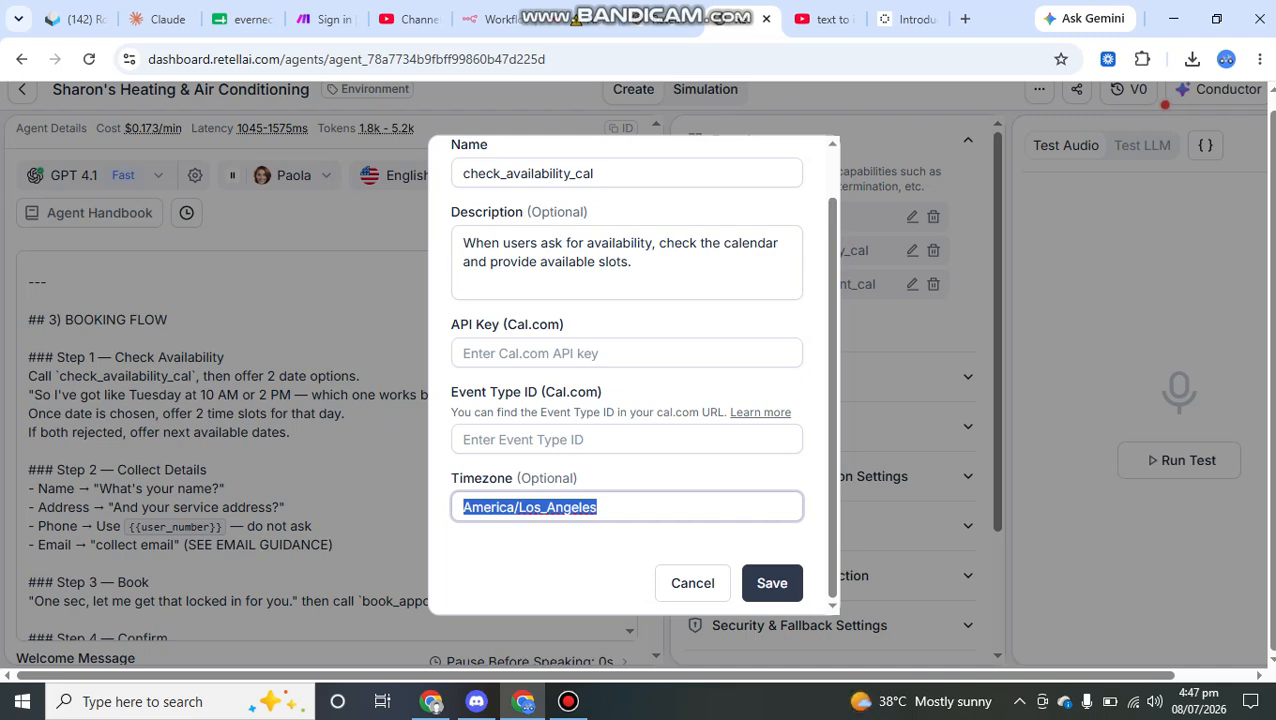
# Step: Close the calendar availability function form without saving and highlight check_availability_cal in the functions list
pyautogui.moveTo(612, 508); pyautogui.dragTo(462, 508)
pyautogui.click(462, 508)
pyautogui.click(770, 583)
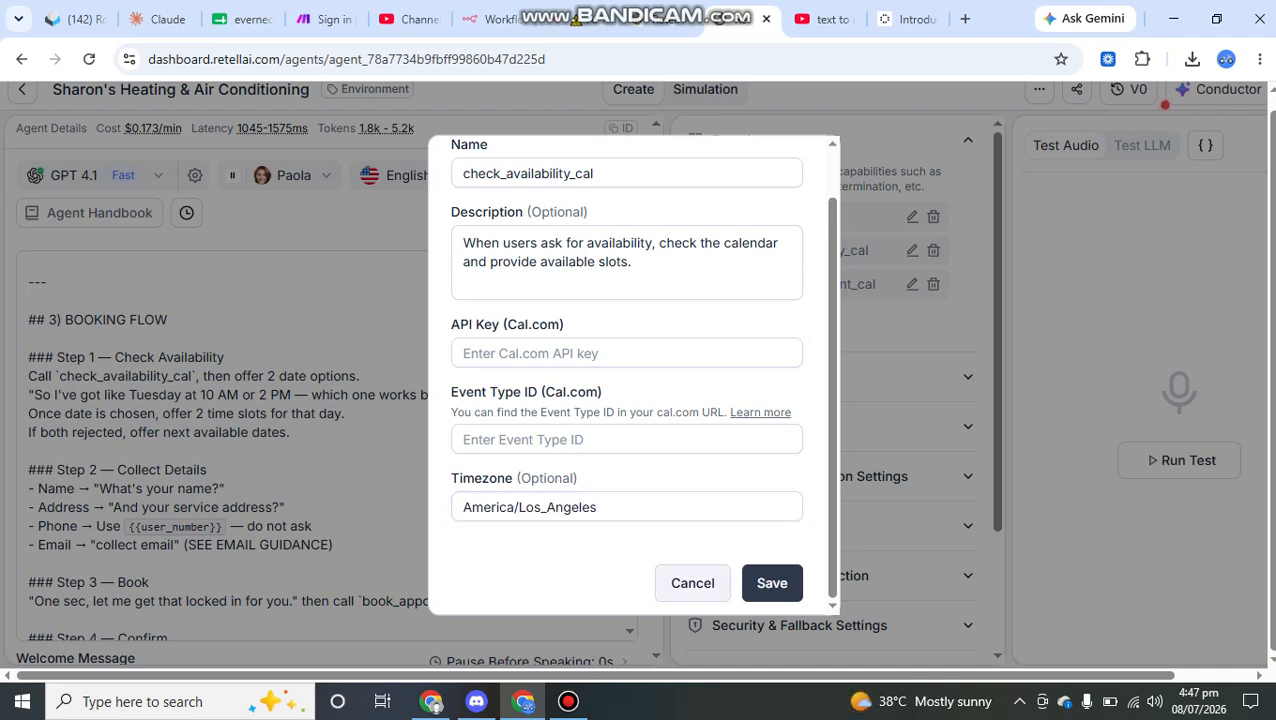
pyautogui.moveTo(870, 251); pyautogui.dragTo(744, 251)
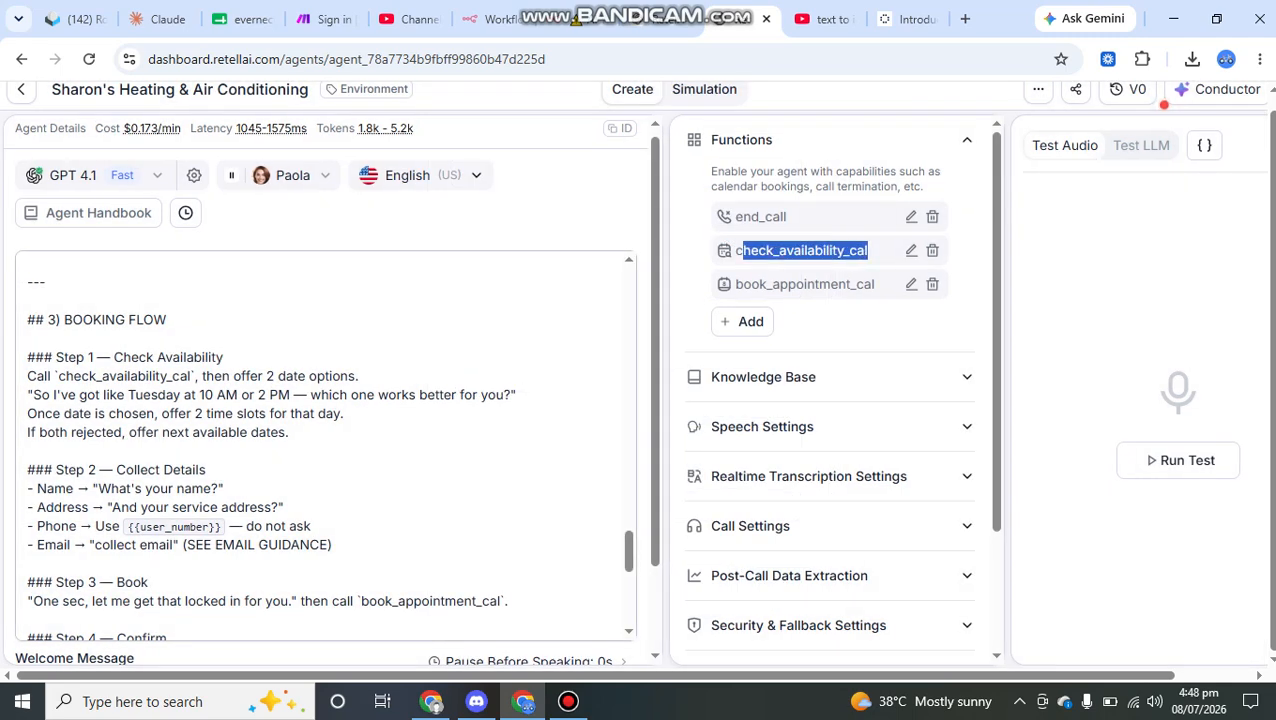
# Step: Highlight the Step 1 heading and its instruction to call check_availability_cal and offer 2 date options
pyautogui.moveTo(114, 357); pyautogui.dragTo(222, 357)
pyautogui.moveTo(28, 376); pyautogui.dragTo(191, 376)
pyautogui.click(191, 376)
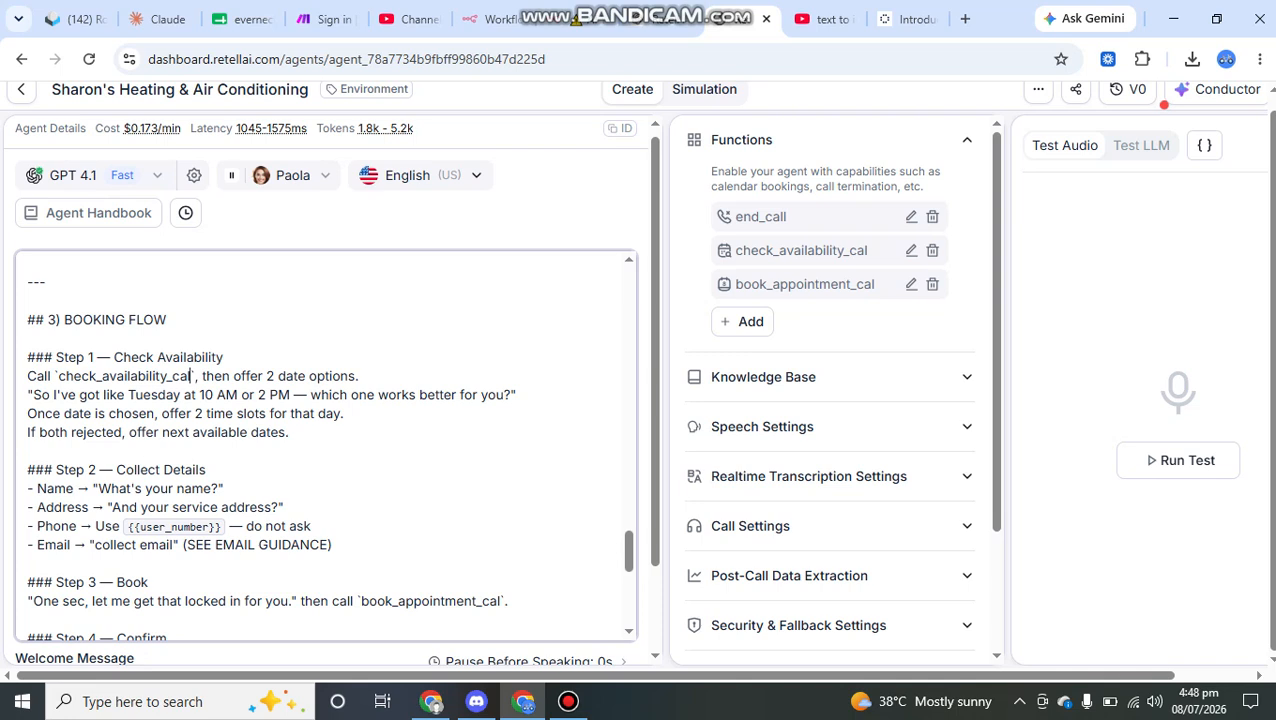
pyautogui.moveTo(201, 376); pyautogui.dragTo(358, 376)
pyautogui.moveTo(58, 376); pyautogui.dragTo(190, 376)
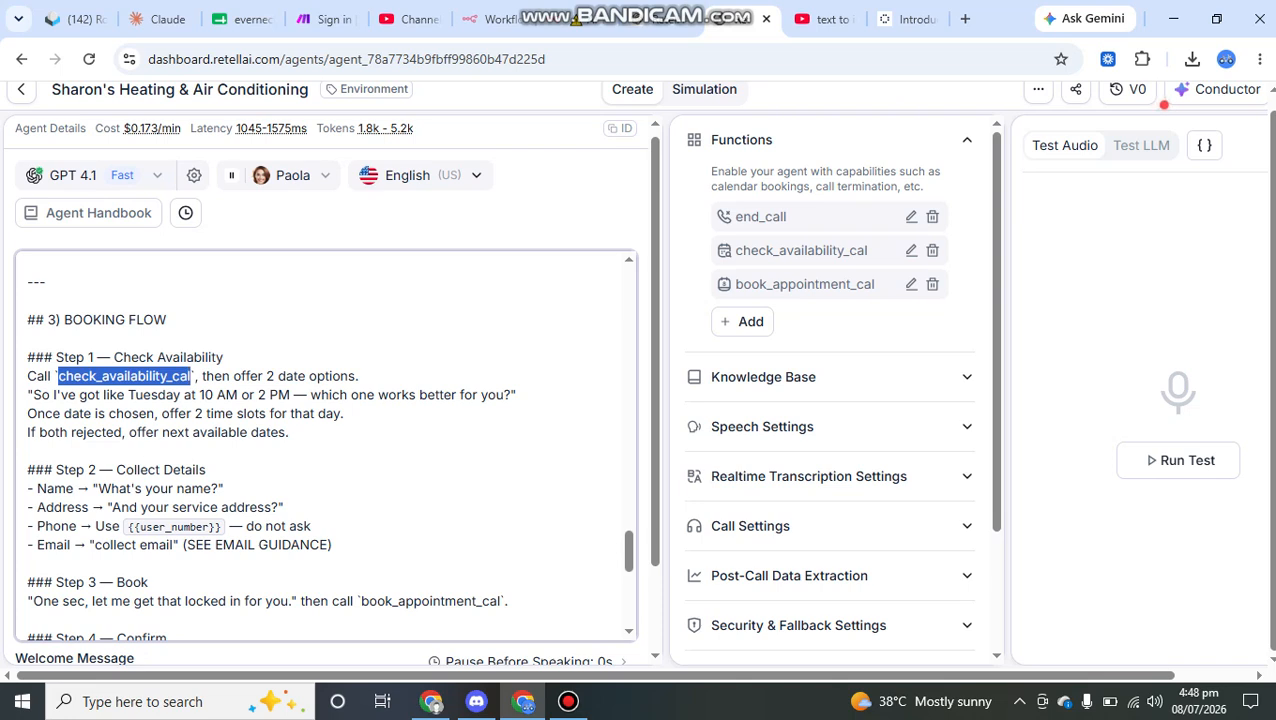
pyautogui.moveTo(202, 376); pyautogui.dragTo(342, 376)
pyautogui.click(359, 376)
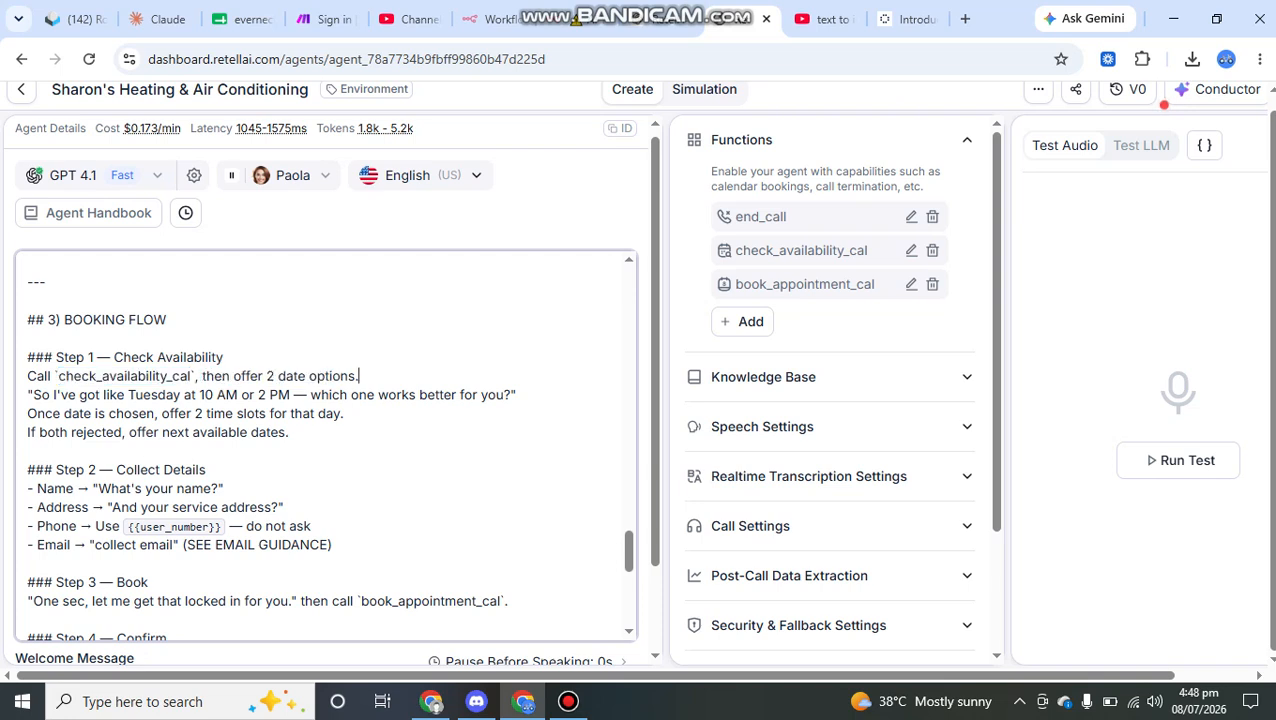
# Step: Highlight the Step 1 example sentence with its 10 AM or 2 PM times and the rule about offering 2 time slots
pyautogui.moveTo(27, 394); pyautogui.dragTo(479, 394)
pyautogui.click(88, 394)
pyautogui.moveTo(53, 394); pyautogui.dragTo(343, 413)
pyautogui.click(518, 395)
pyautogui.moveTo(196, 395); pyautogui.dragTo(293, 395)
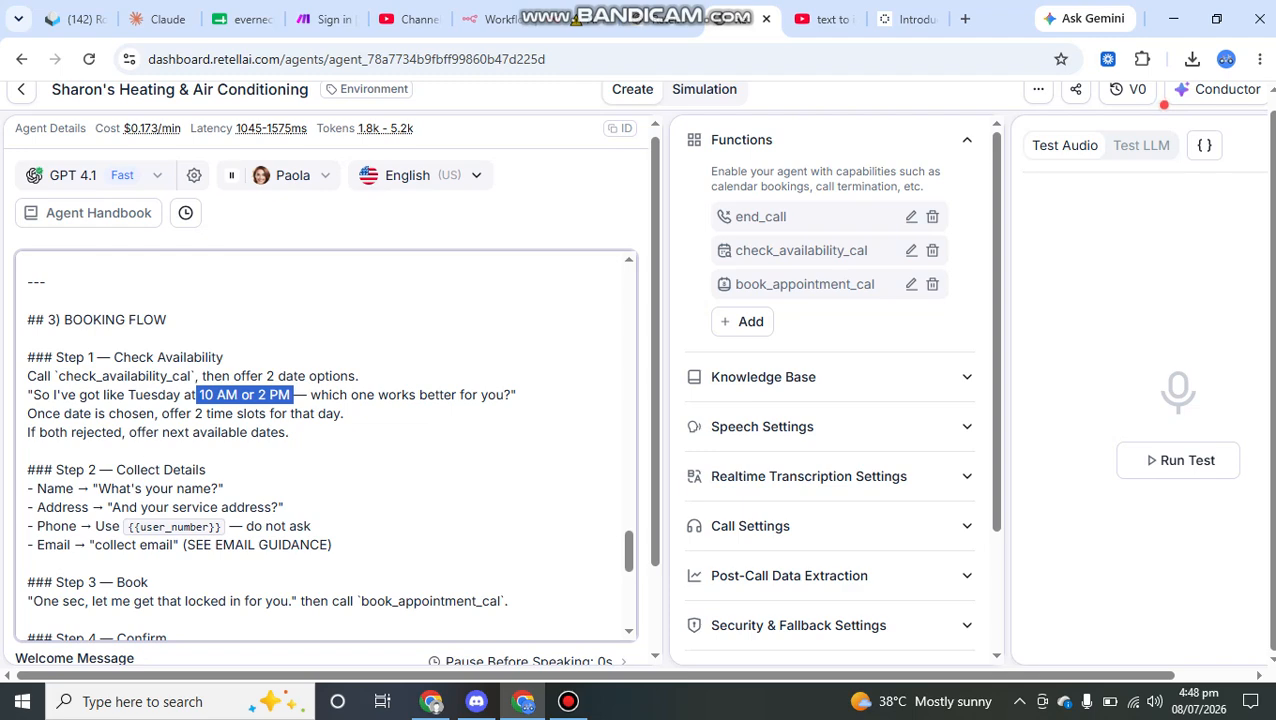
pyautogui.click(212, 395)
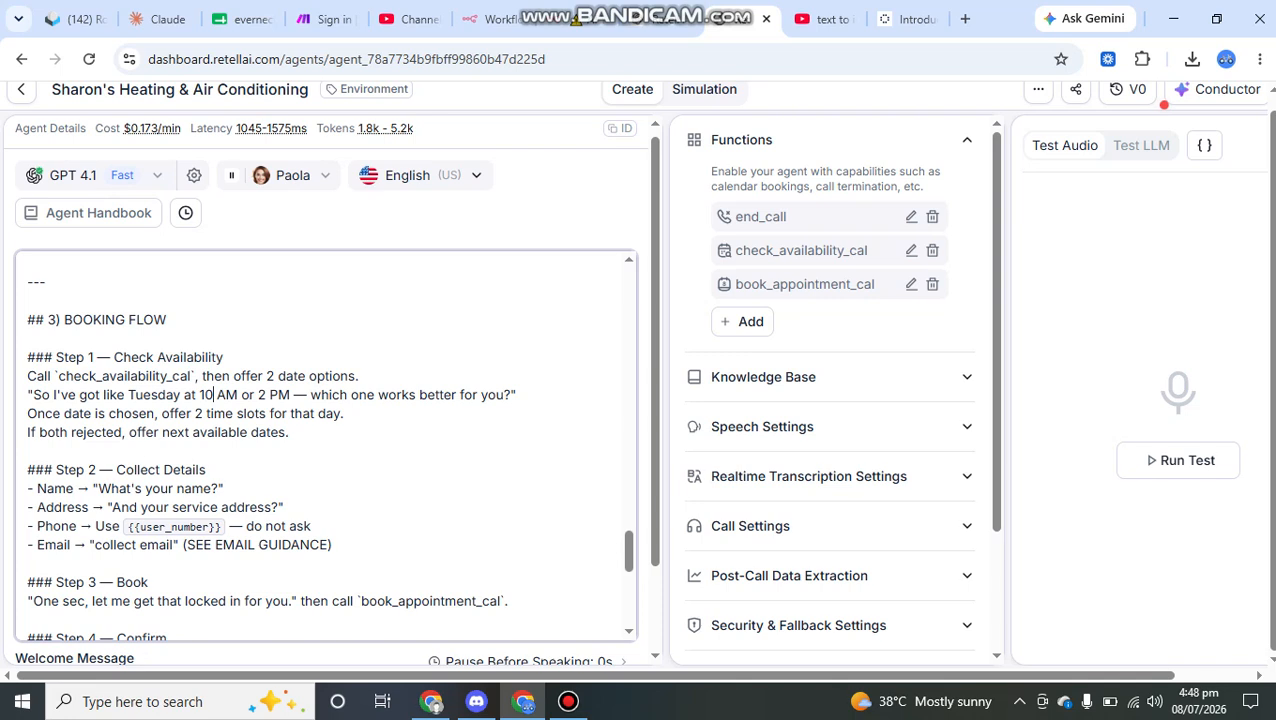
pyautogui.moveTo(199, 395); pyautogui.dragTo(241, 395)
pyautogui.moveTo(27, 413); pyautogui.dragTo(258, 413)
# Step: Replace "at 10 AM or 2 PM" in the Step 1 example sentence with "or wednesday"
pyautogui.click(158, 395)
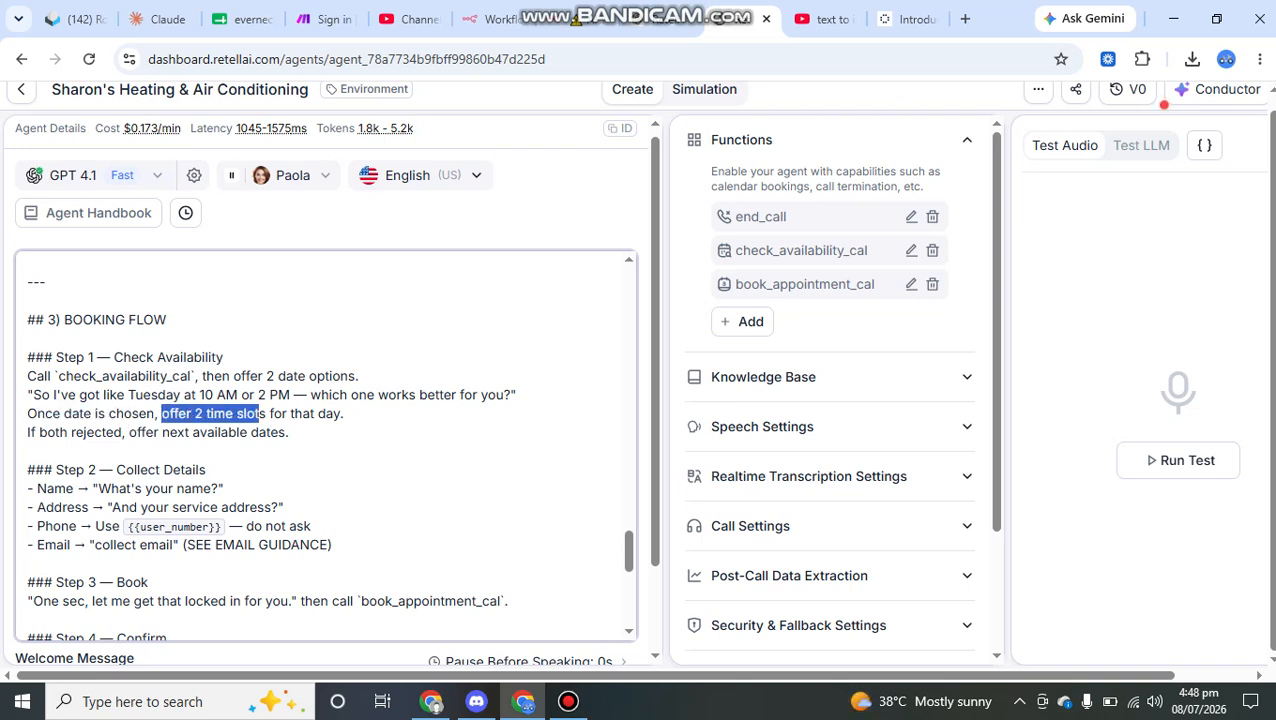
pyautogui.moveTo(293, 395); pyautogui.dragTo(183, 395)
pyautogui.write('or wednes')
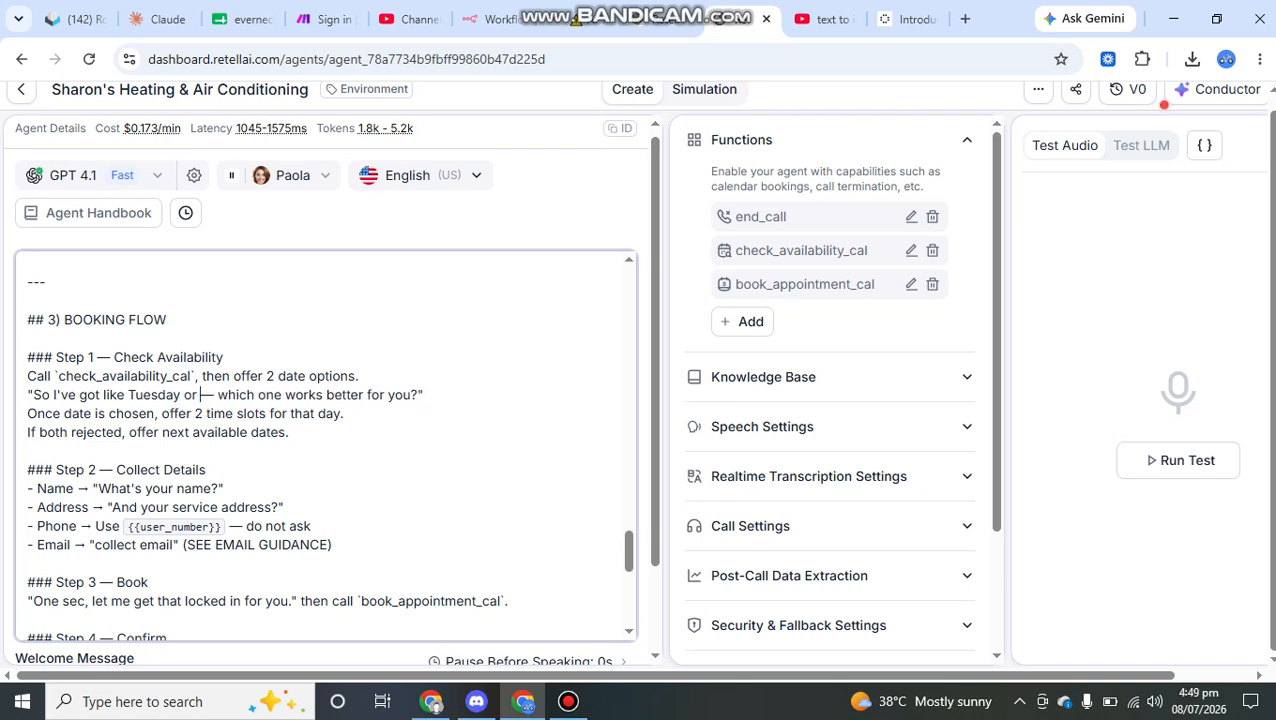
pyautogui.write('day')
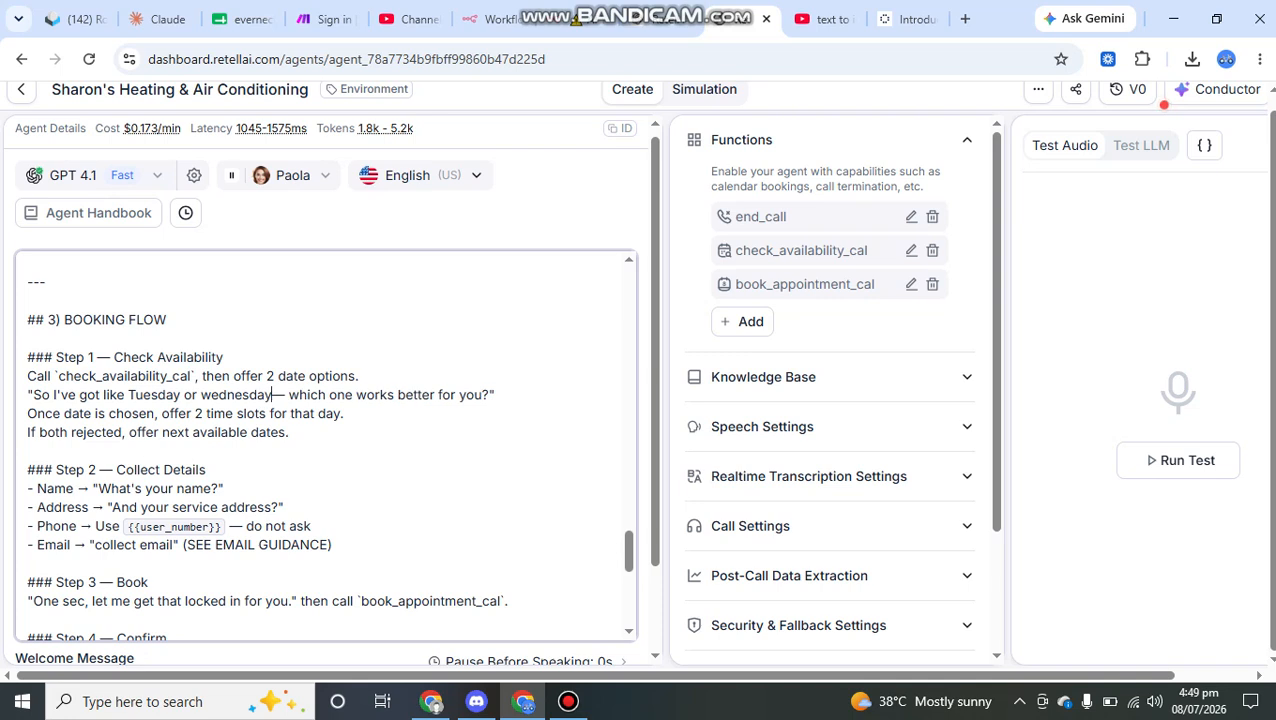
# Step: Review the Step 1 wording for the two days, the time slots, the rejected-dates fallback and the availability function call
pyautogui.moveTo(125, 395); pyautogui.dragTo(272, 395)
pyautogui.moveTo(37, 413); pyautogui.dragTo(242, 413)
pyautogui.click(136, 395)
pyautogui.click(162, 432)
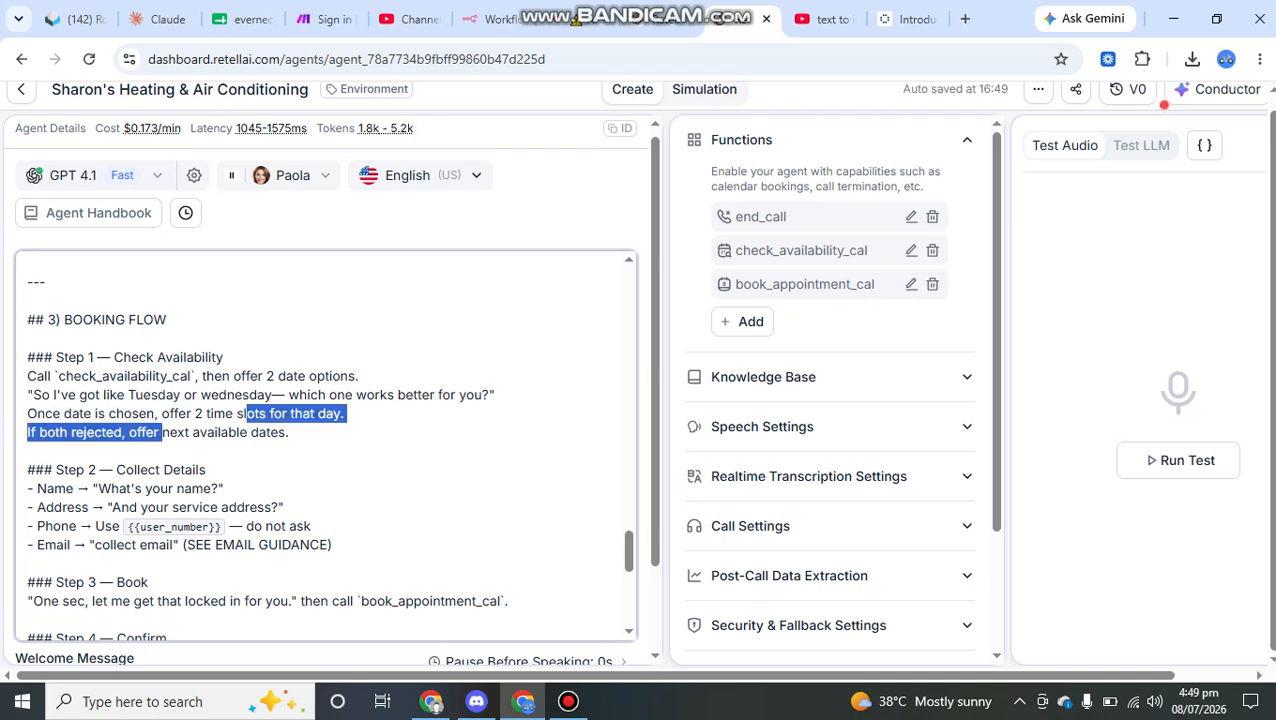
pyautogui.click(294, 413)
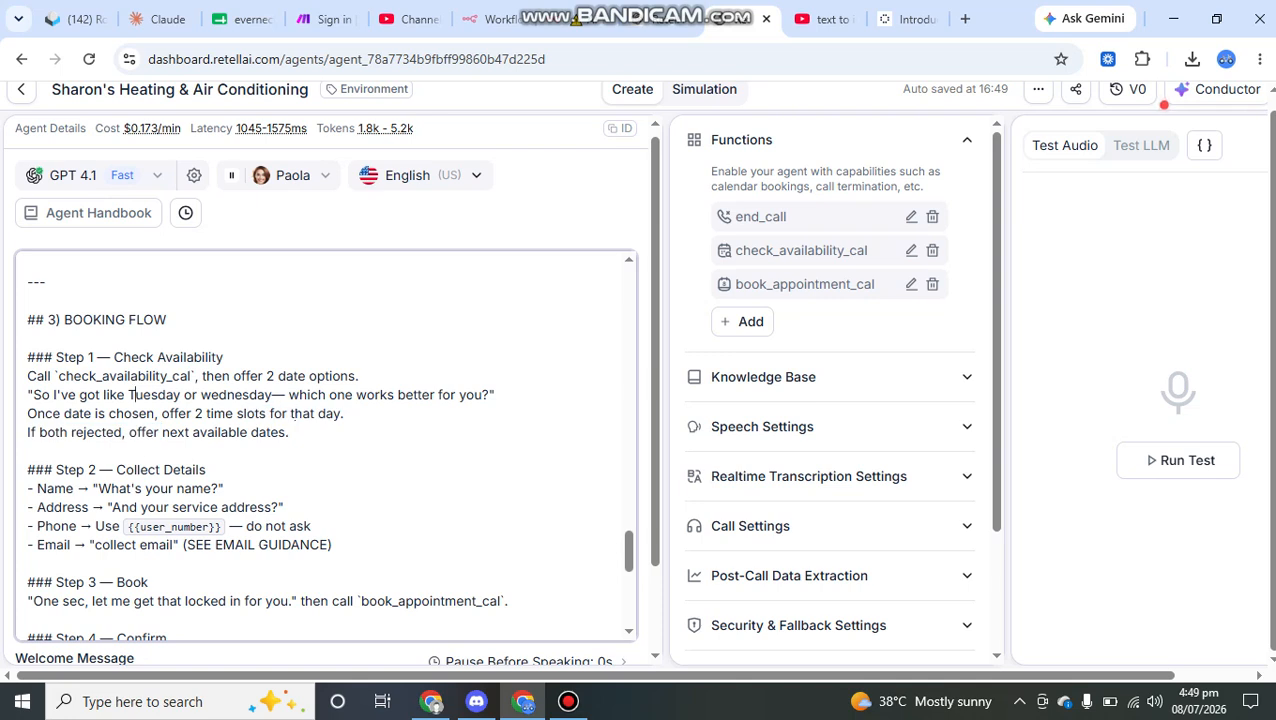
pyautogui.moveTo(27, 432); pyautogui.dragTo(125, 432)
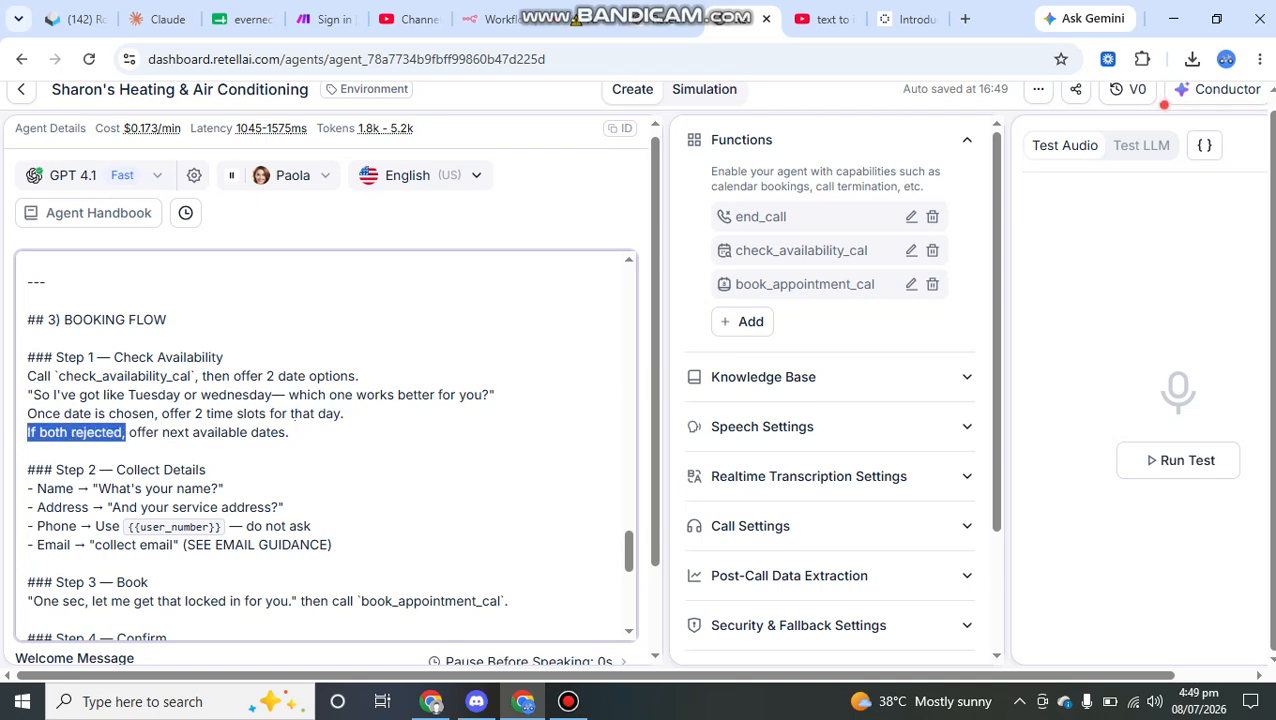
pyautogui.click(200, 413)
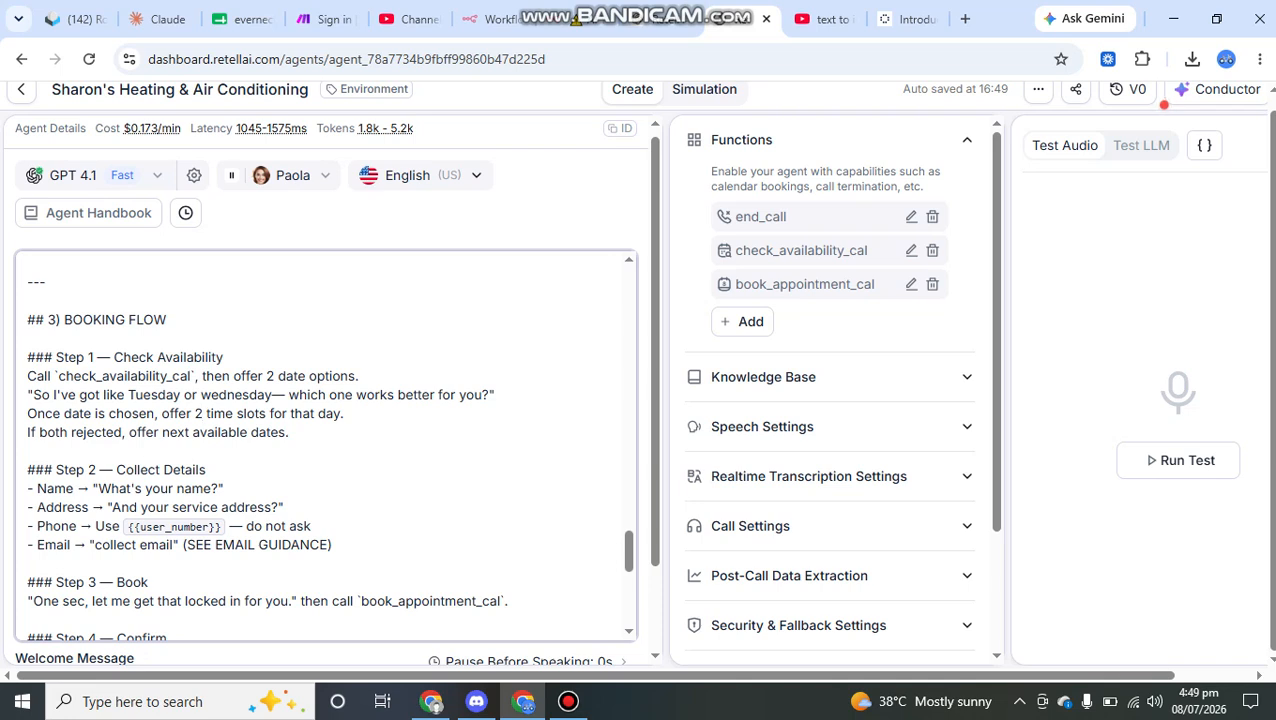
pyautogui.moveTo(64, 375); pyautogui.dragTo(190, 375)
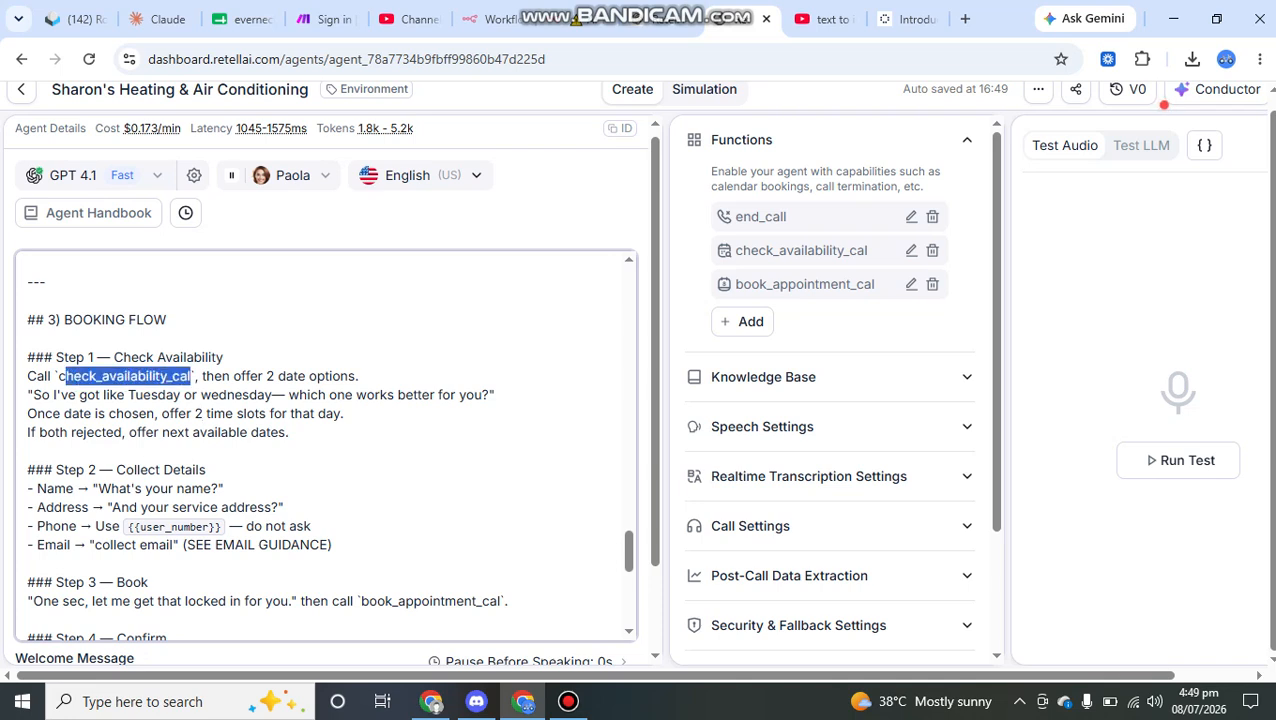
pyautogui.moveTo(291, 433); pyautogui.dragTo(291, 450)
# Step: Examine the Step 2 Collect Details section, highlighting the name and address questions
pyautogui.click(206, 470)
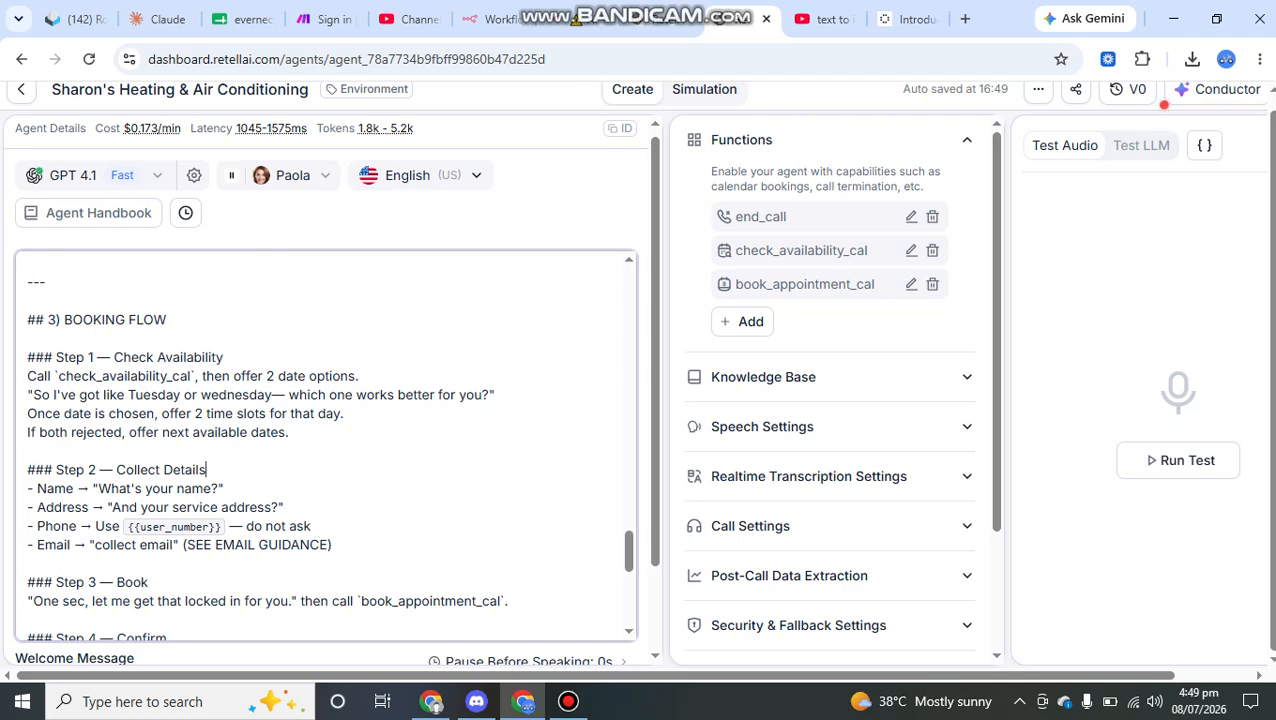
pyautogui.scroll(-1, 325, 445)
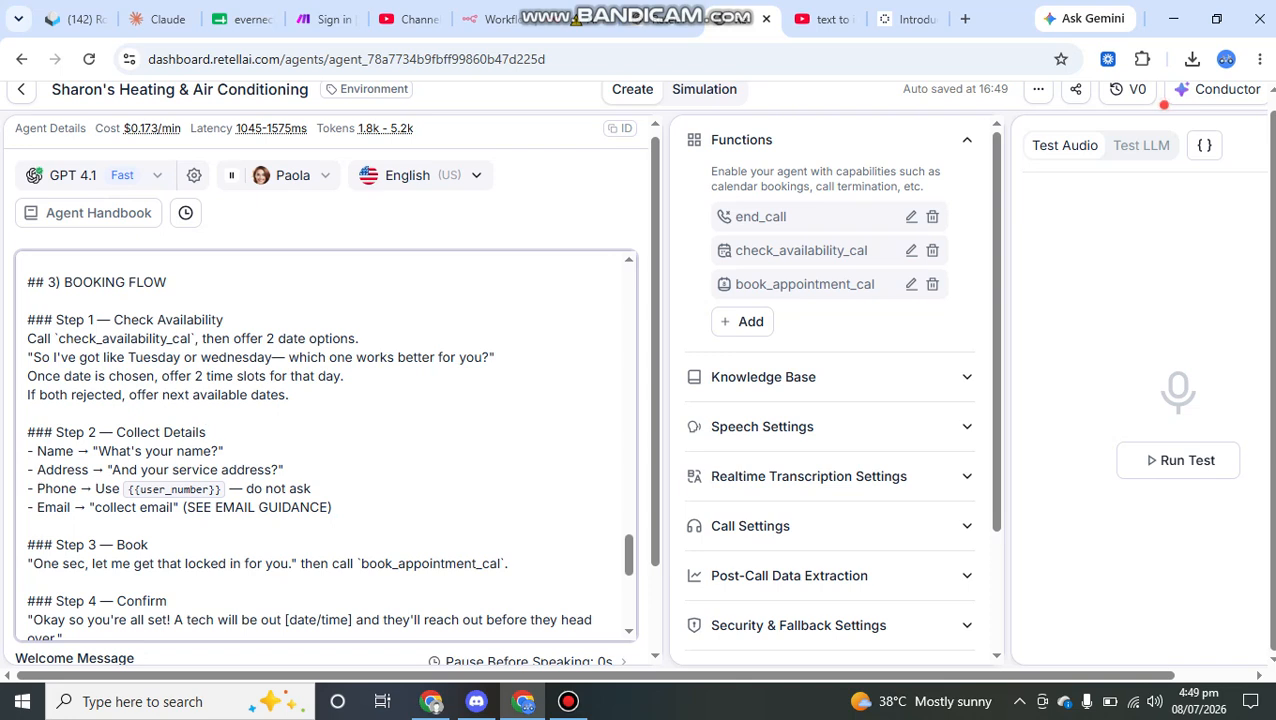
pyautogui.scroll(-1, 325, 445)
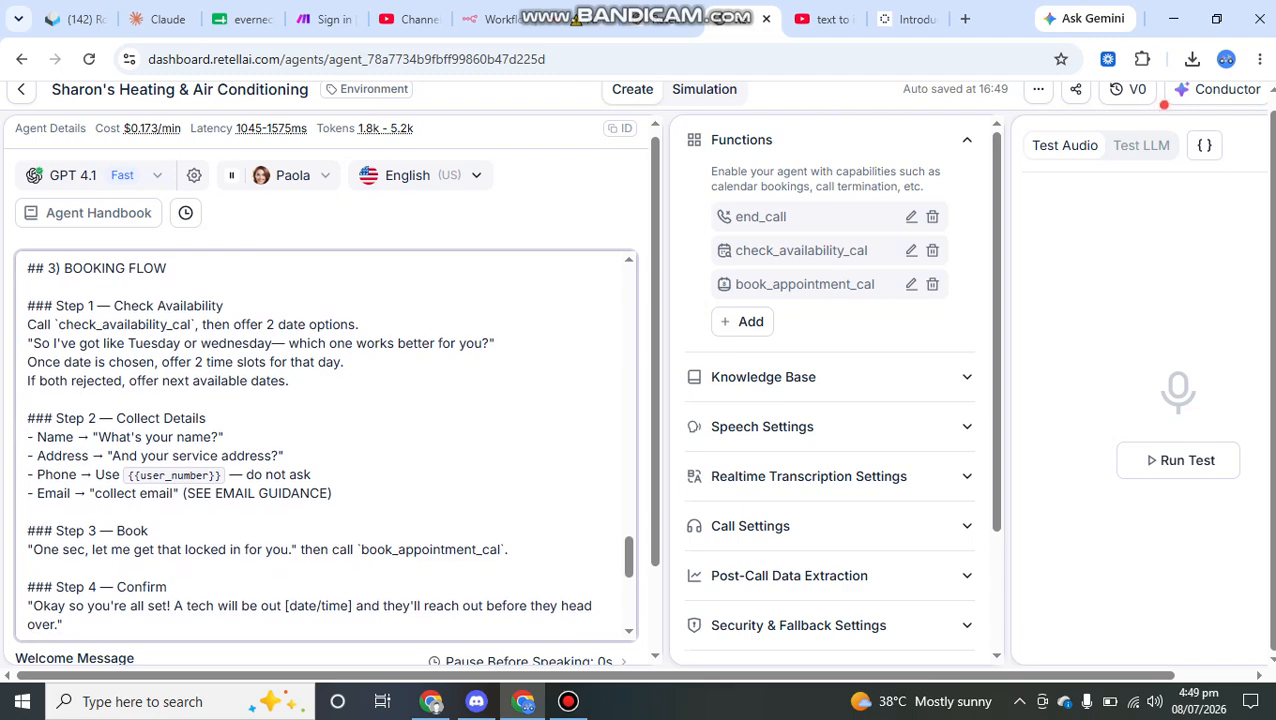
pyautogui.doubleClick(55, 437)
pyautogui.moveTo(56, 418); pyautogui.dragTo(176, 437)
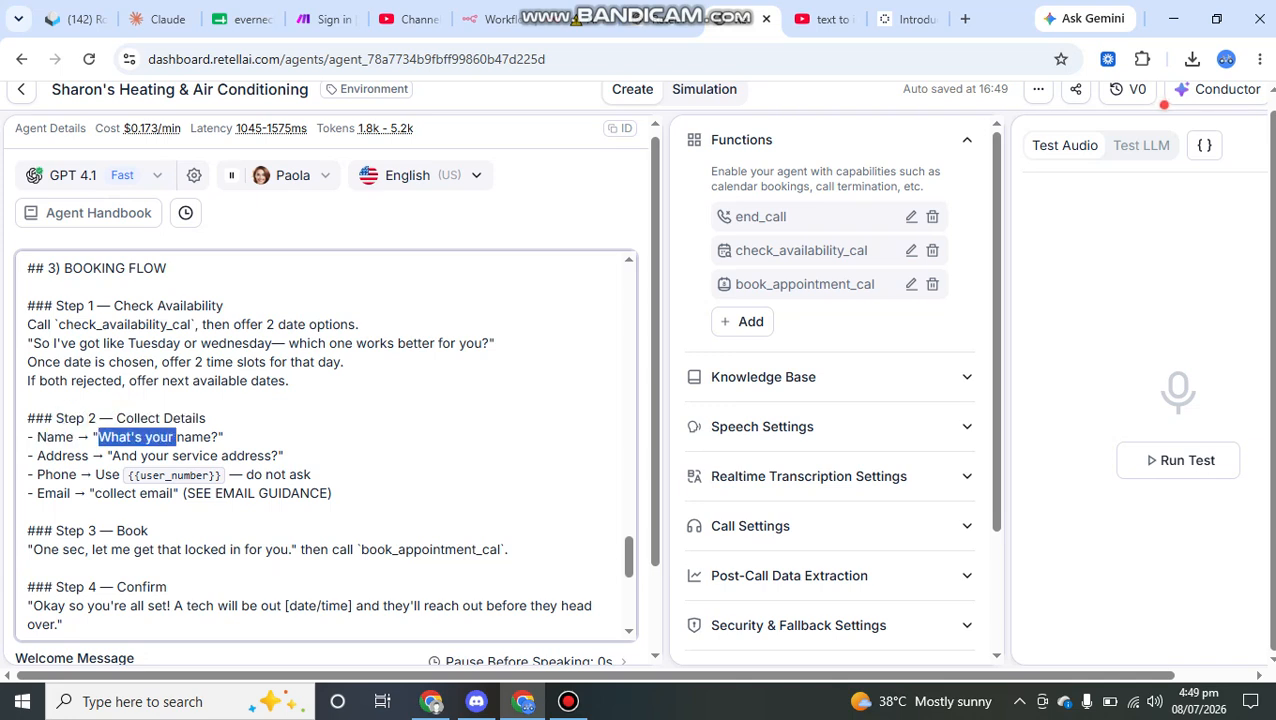
pyautogui.click(120, 437)
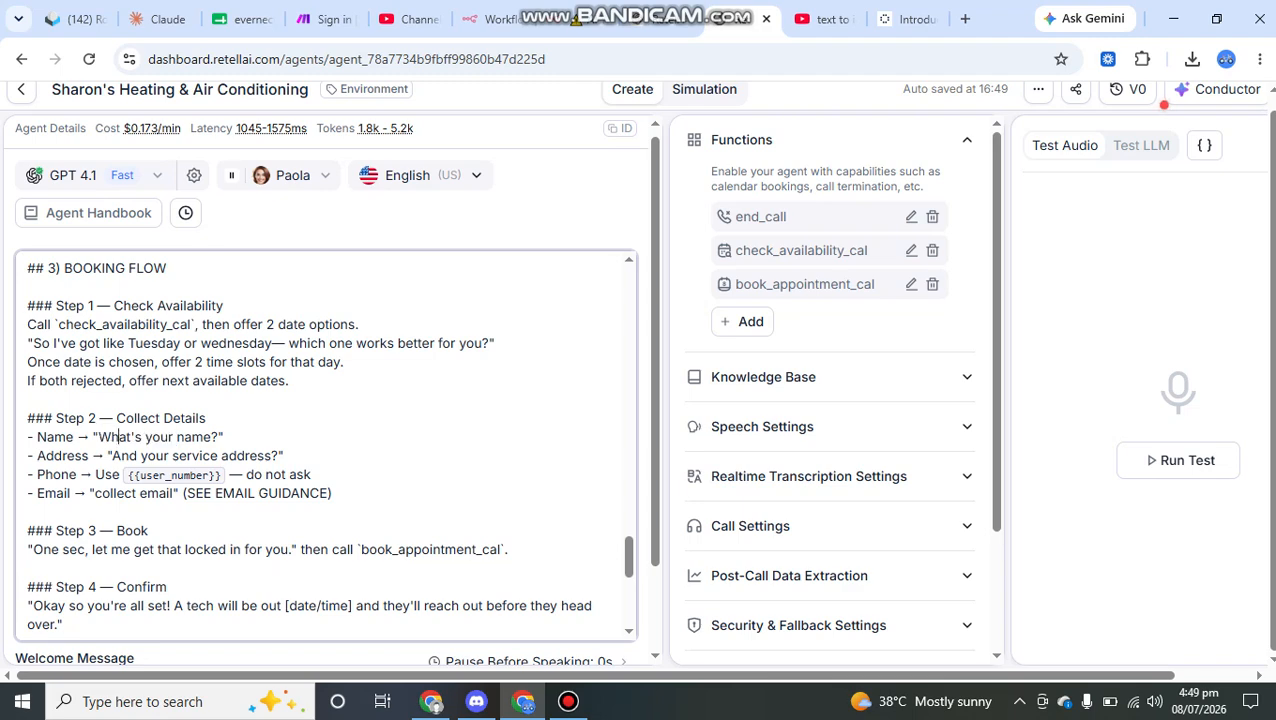
pyautogui.doubleClick(62, 455)
pyautogui.moveTo(112, 455); pyautogui.dragTo(224, 437)
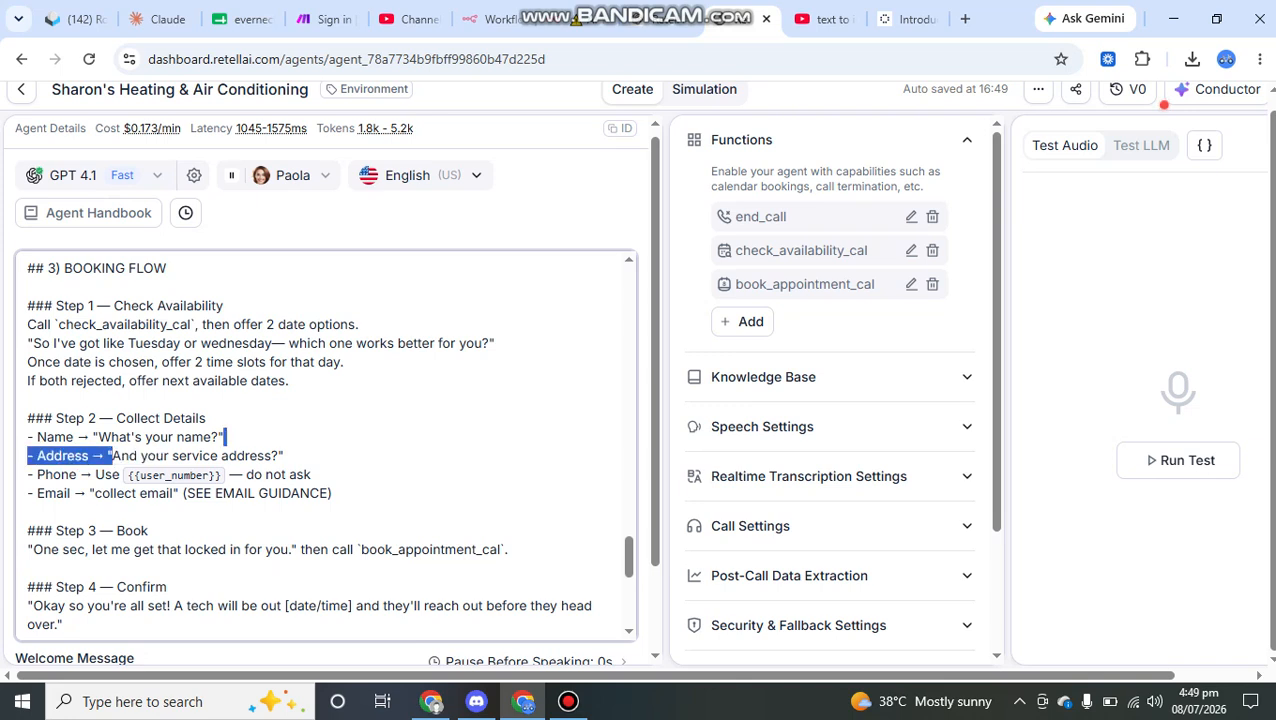
pyautogui.click(224, 437)
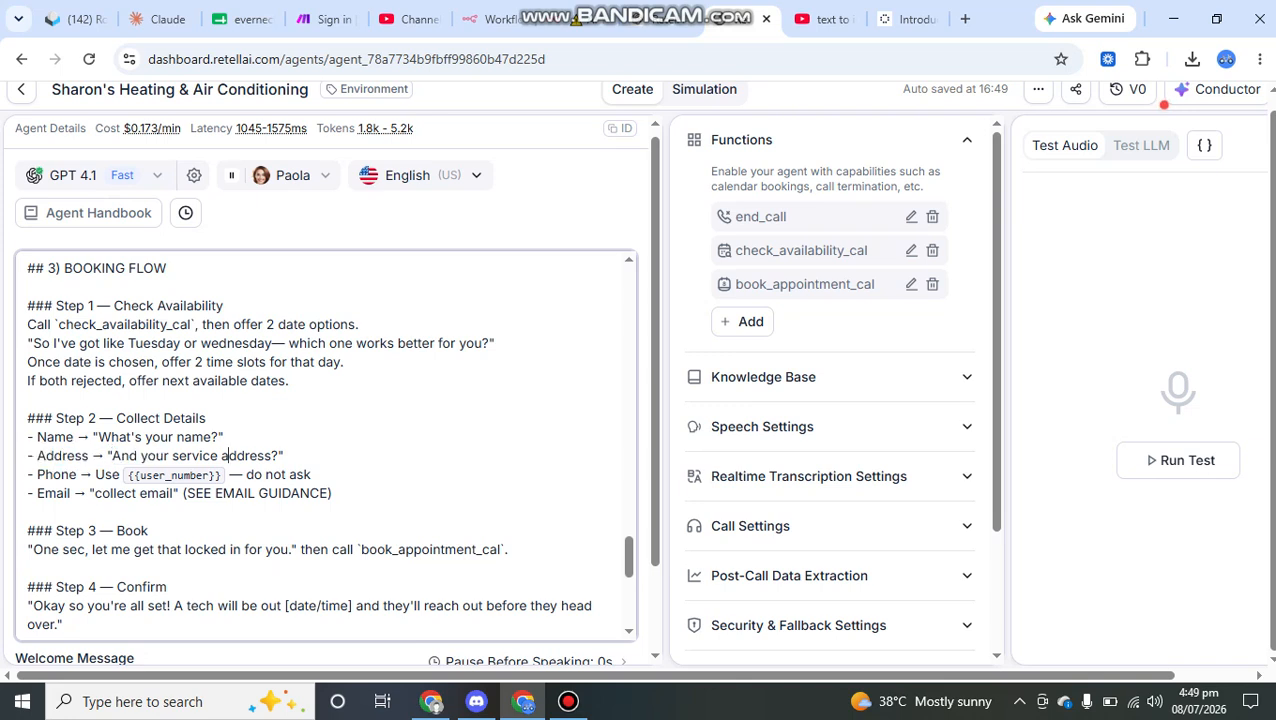
# Step: Examine the Step 2 phone line, covering the {{user_number}} variable and the "do not ask" instruction
pyautogui.click(120, 474)
pyautogui.click(174, 474)
pyautogui.moveTo(246, 474); pyautogui.dragTo(296, 474)
pyautogui.click(225, 474)
pyautogui.click(223, 437)
pyautogui.click(124, 474)
# Step: Highlight the "collect email" instruction and its SEE EMAIL GUIDANCE reference in Step 2
pyautogui.scroll(-1, 124, 470)
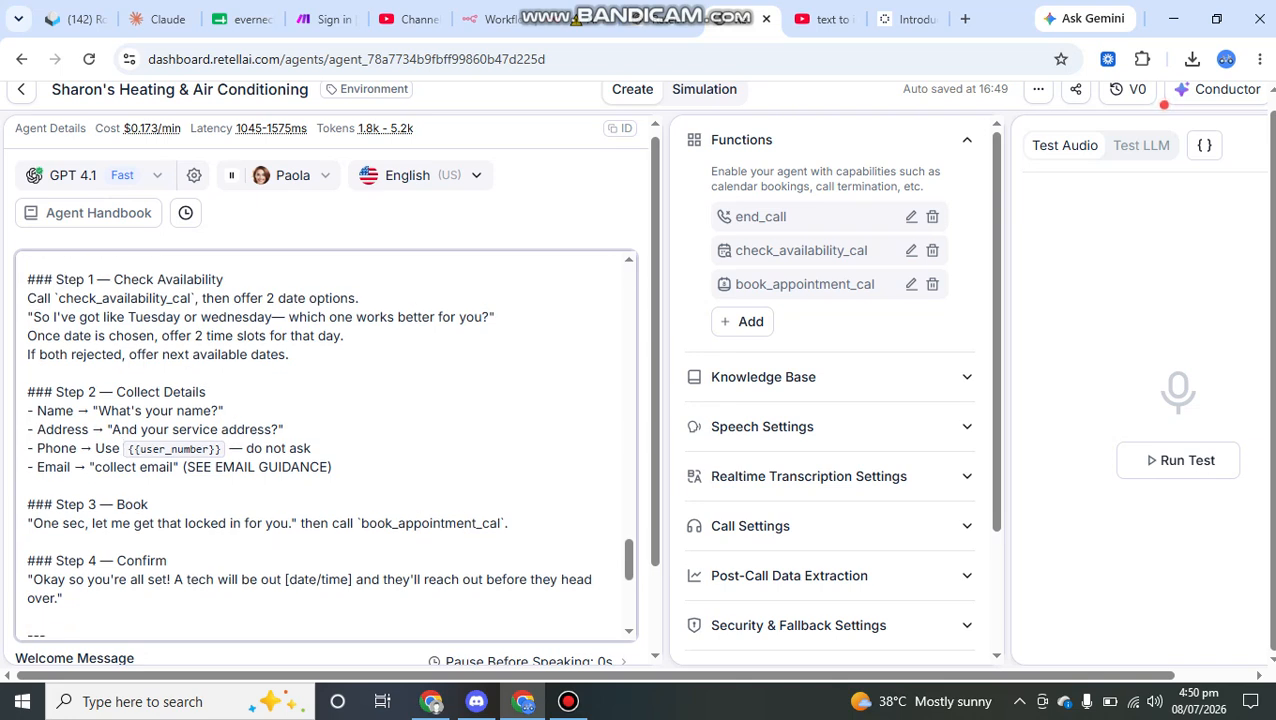
pyautogui.moveTo(95, 467); pyautogui.dragTo(178, 467)
pyautogui.click(179, 467)
pyautogui.moveTo(185, 467); pyautogui.dragTo(329, 467)
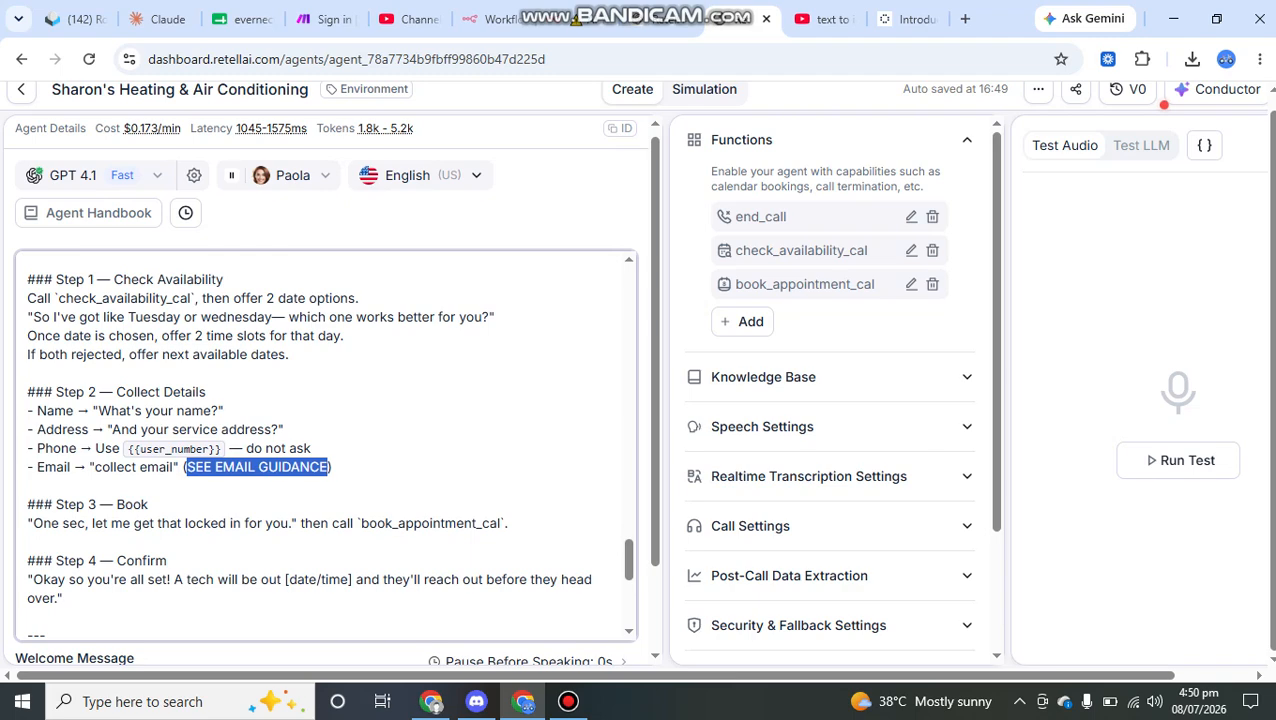
pyautogui.click(284, 429)
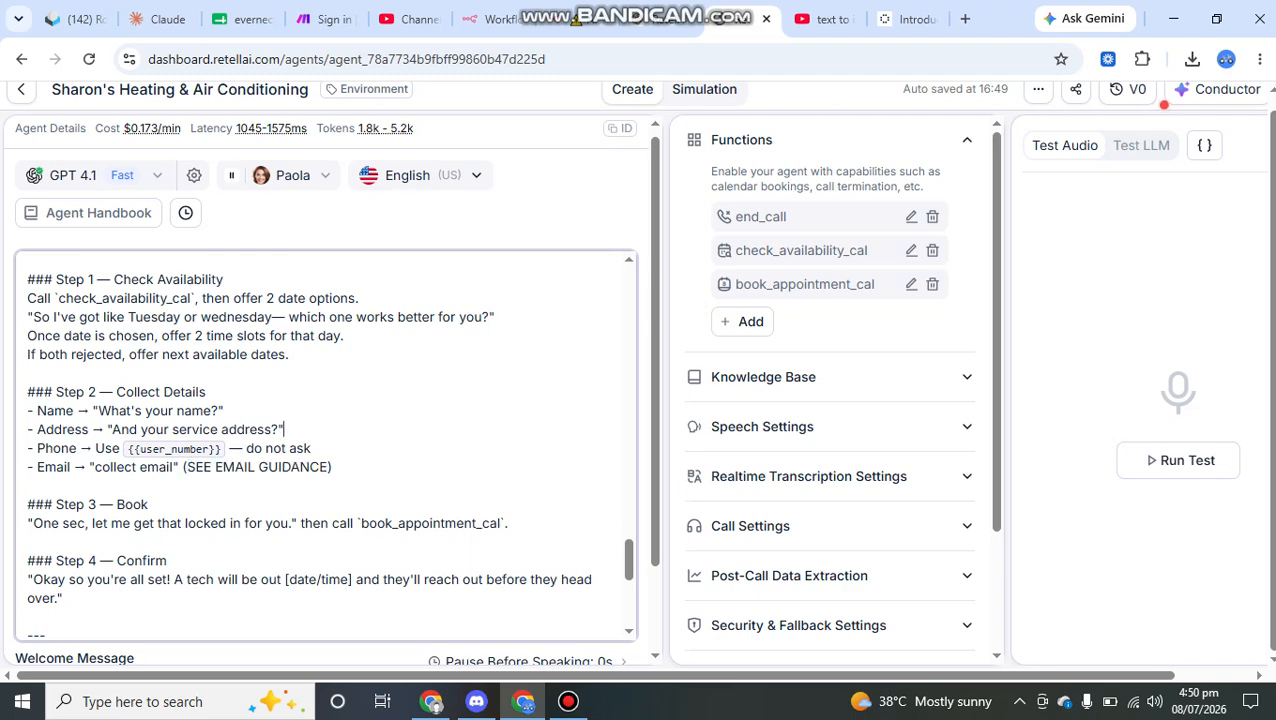
# Step: Highlight the whole Step 2 Collect Details block and the Step 3 Book heading
pyautogui.scroll(15, 325, 445)
pyautogui.moveTo(34, 534); pyautogui.dragTo(35, 423)
pyautogui.scroll(-12, 325, 445)
pyautogui.scroll(-6, 325, 445)
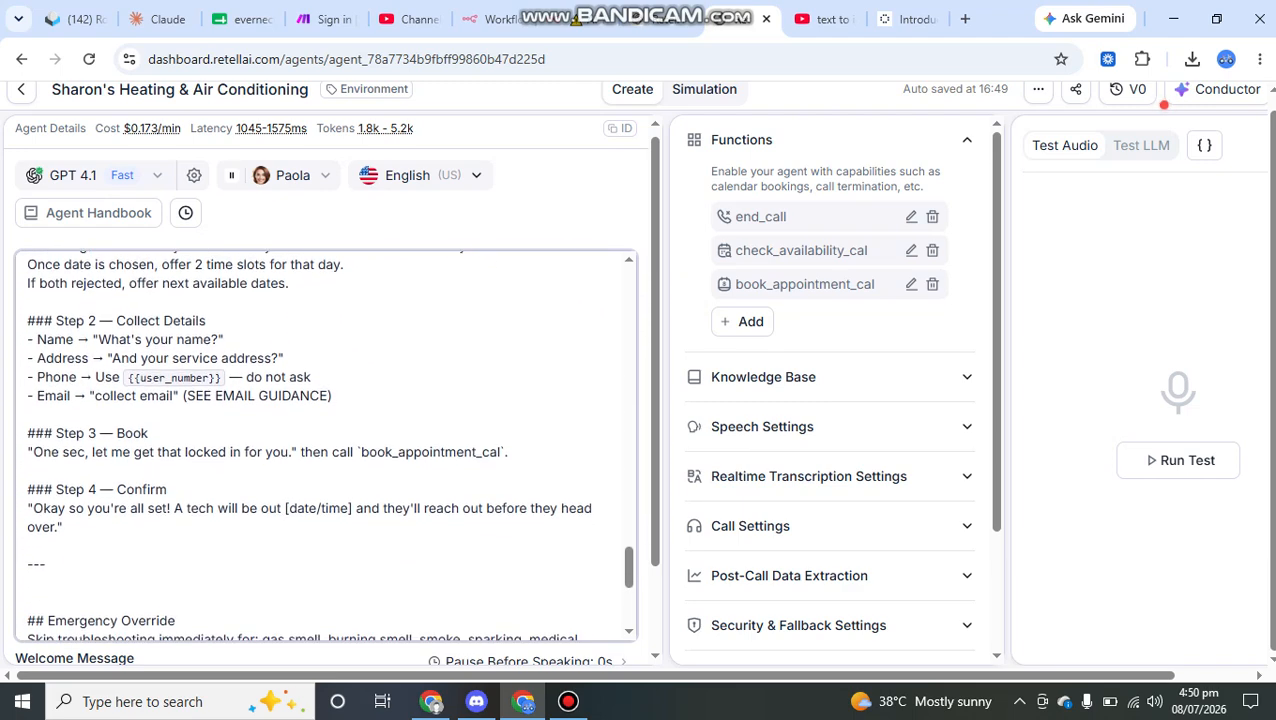
pyautogui.moveTo(333, 396); pyautogui.dragTo(28, 320)
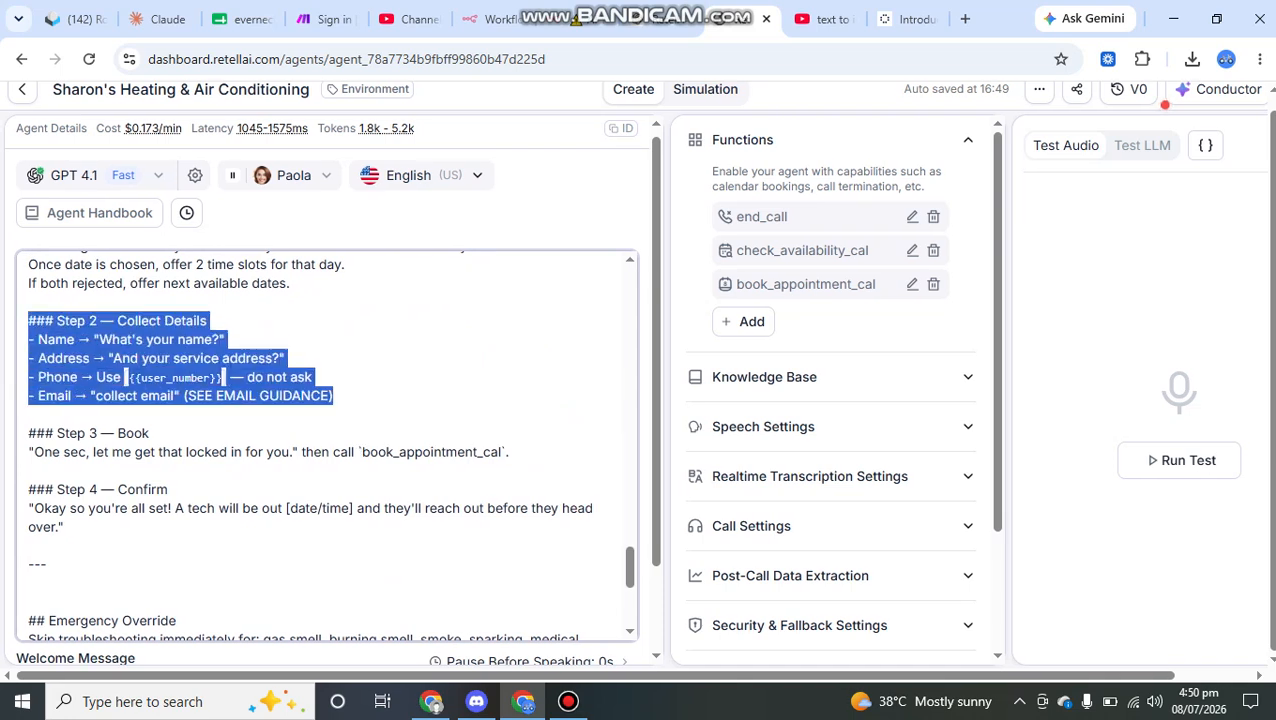
pyautogui.click(150, 433)
pyautogui.moveTo(150, 433); pyautogui.dragTo(29, 433)
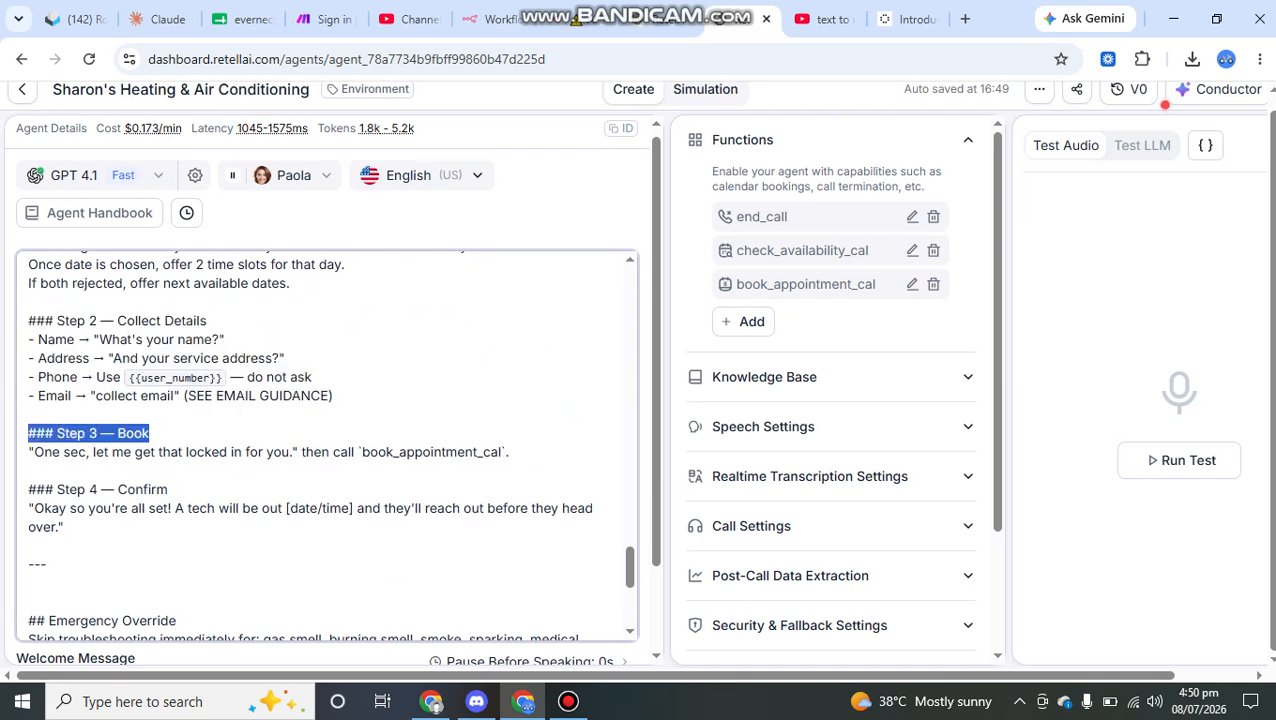
pyautogui.click(126, 433)
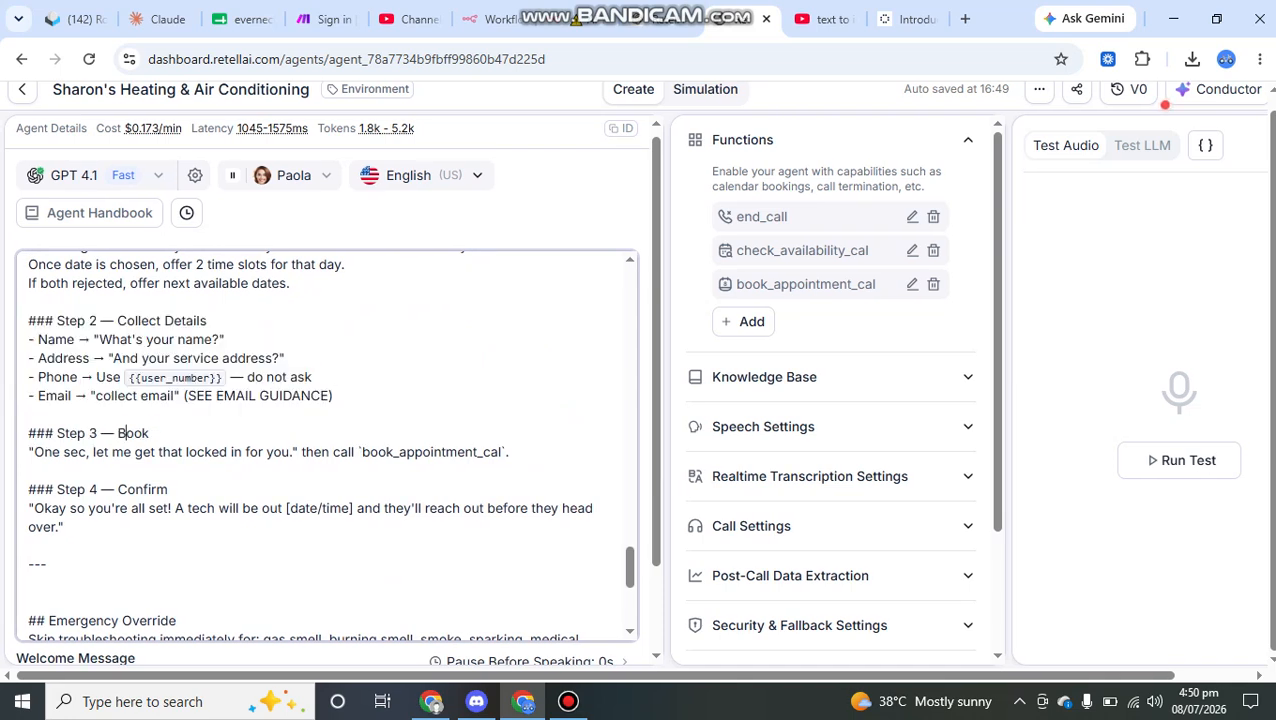
# Step: View the form for adding a Book on the Calendar (Cal.com) function, closing it without saving
pyautogui.click(743, 322)
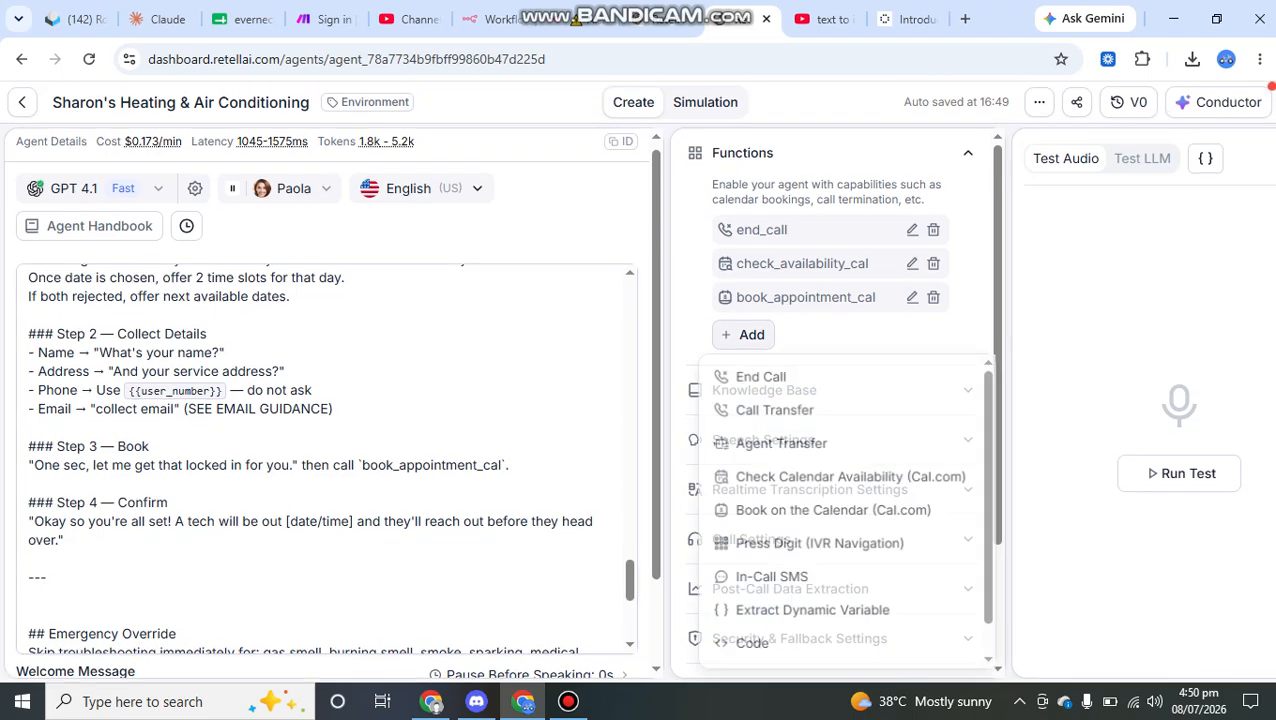
pyautogui.scroll(-1, 840, 410)
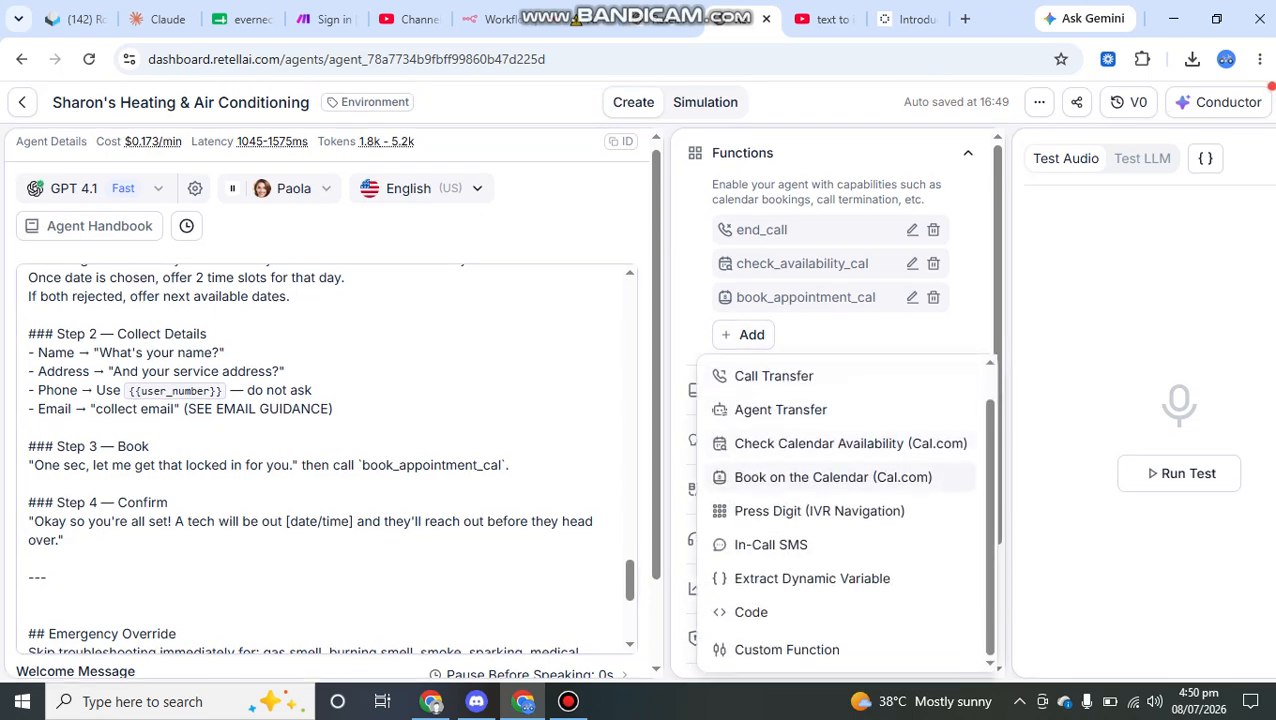
pyautogui.click(833, 477)
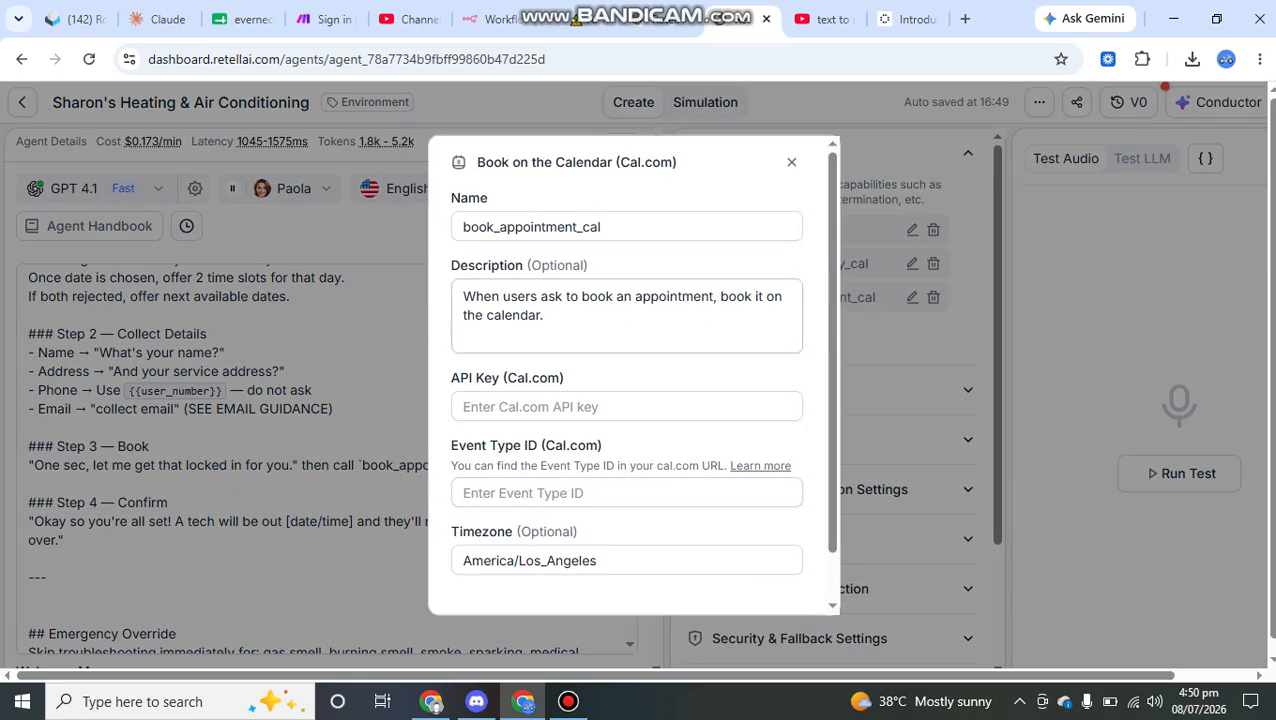
pyautogui.scroll(-1, 626, 380)
pyautogui.scroll(1, 626, 380)
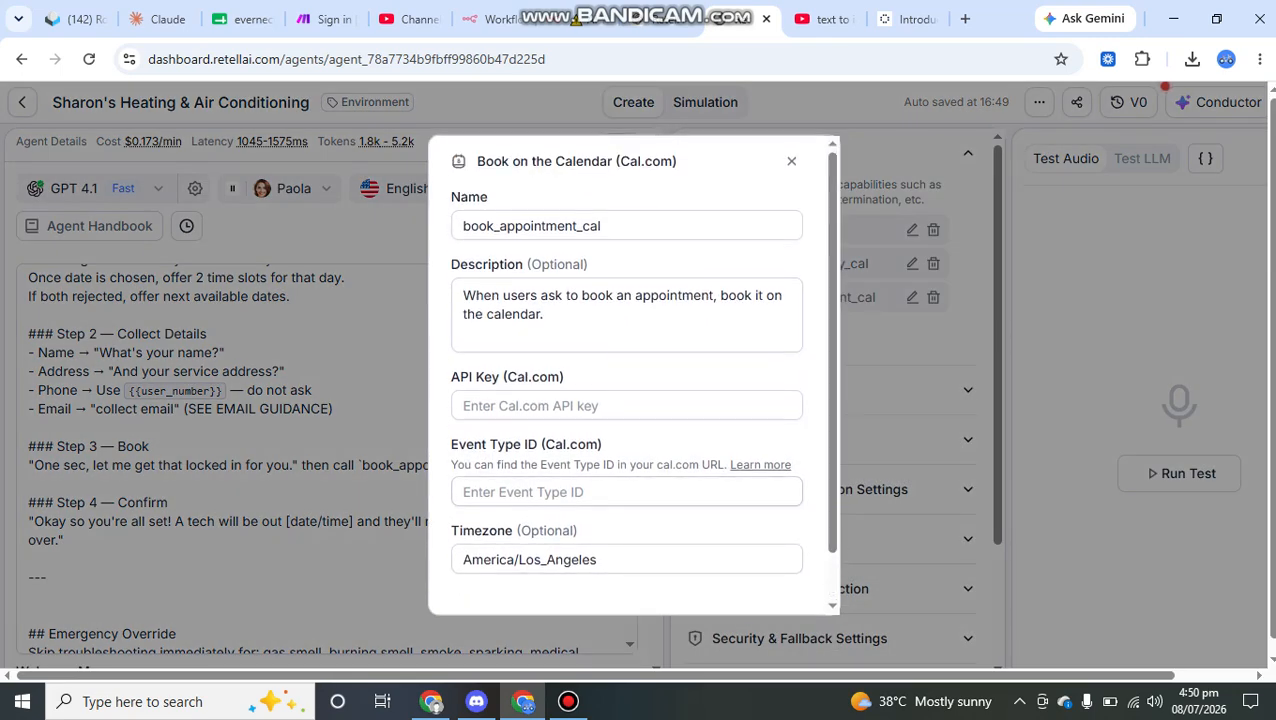
pyautogui.scroll(-1, 626, 380)
pyautogui.click(718, 580)
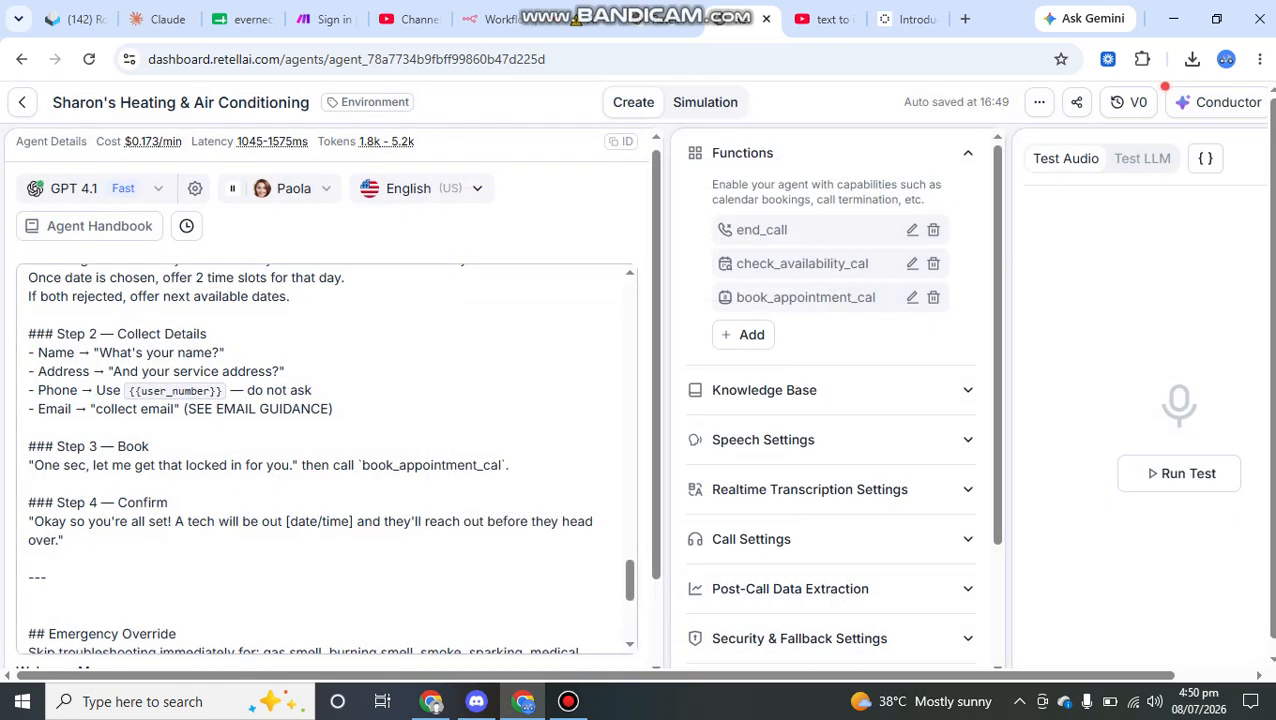
# Step: Highlight the Step 3 booking phrase, its book_appointment_cal call and the text through the Step 4 Confirm heading
pyautogui.click(112, 464)
pyautogui.moveTo(298, 465); pyautogui.dragTo(28, 465)
pyautogui.moveTo(338, 465); pyautogui.dragTo(512, 465)
pyautogui.moveTo(168, 502); pyautogui.dragTo(44, 465)
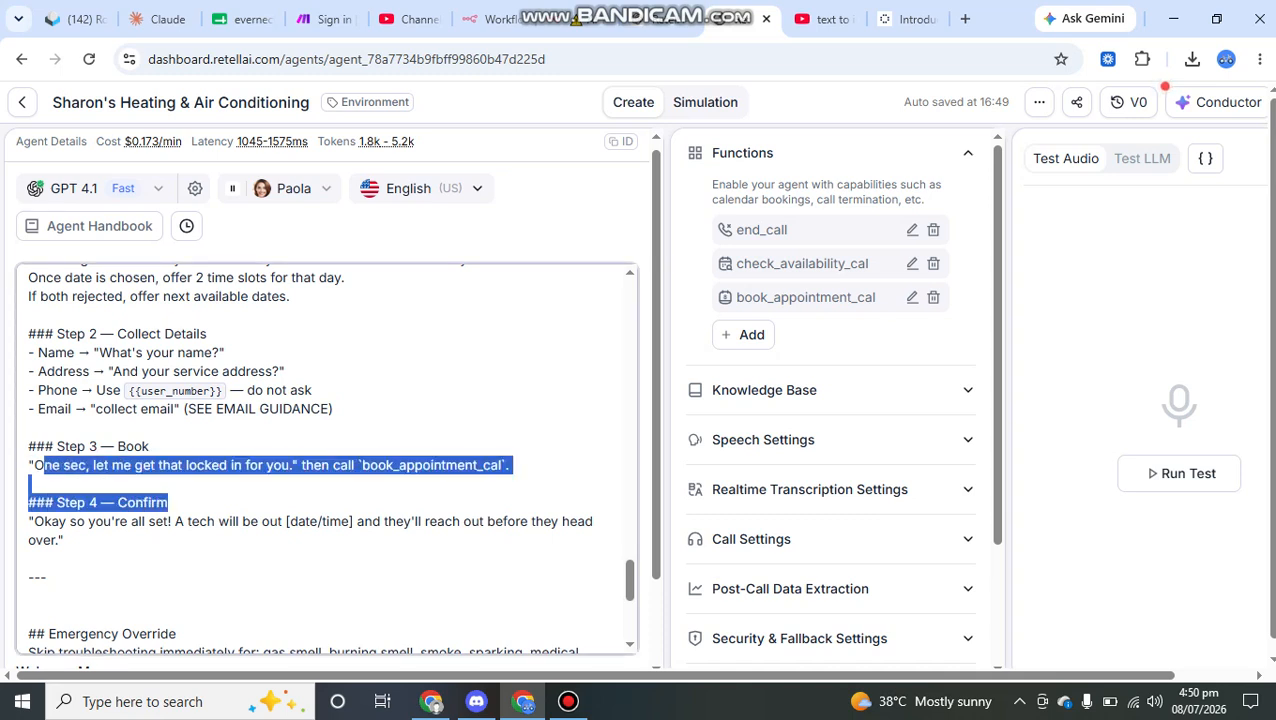
# Step: Highlight the book_appointment_cal call in Step 3 and retype its closing backtick
pyautogui.click(44, 465)
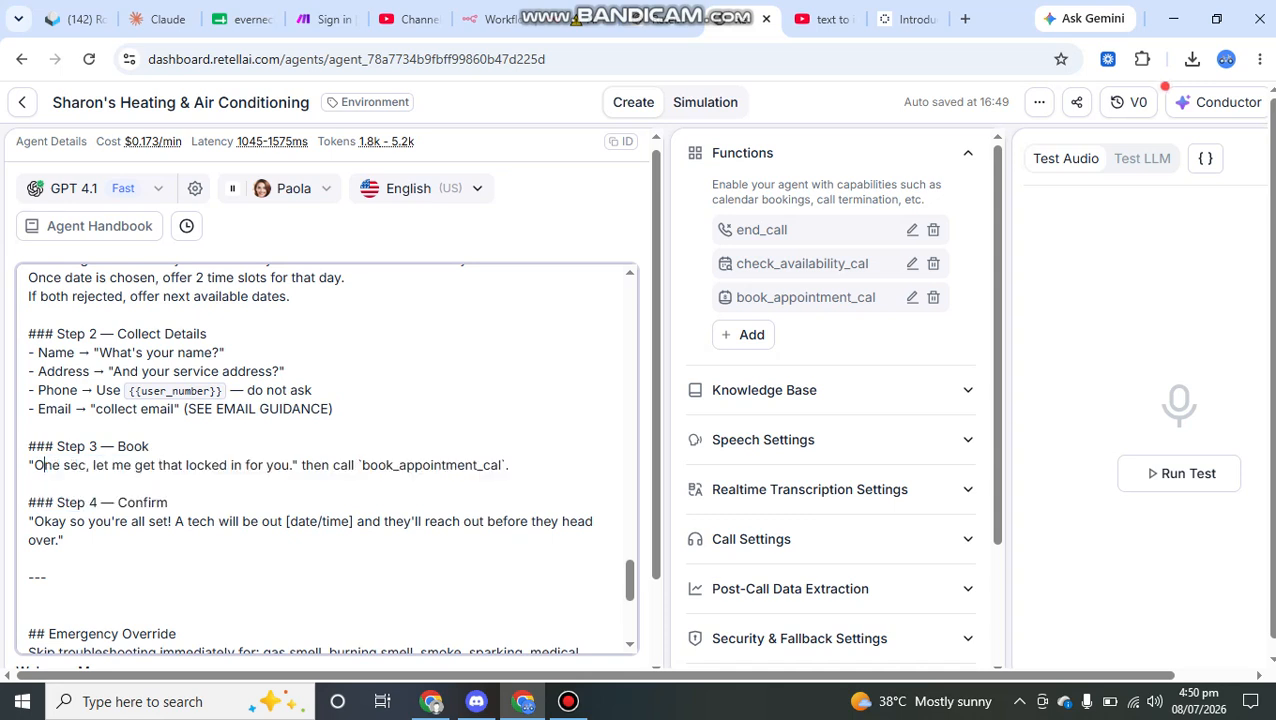
pyautogui.moveTo(319, 465); pyautogui.dragTo(500, 465)
pyautogui.click(506, 465)
pyautogui.press('BackSpace')
pyautogui.write('1')
pyautogui.press('BackSpace')
pyautogui.write('`')
# Step: Highlight the Step 4 confirmation message, its [date/time] placeholder and the phrase saying the tech will reach out before heading over
pyautogui.scroll(-1, 326, 457)
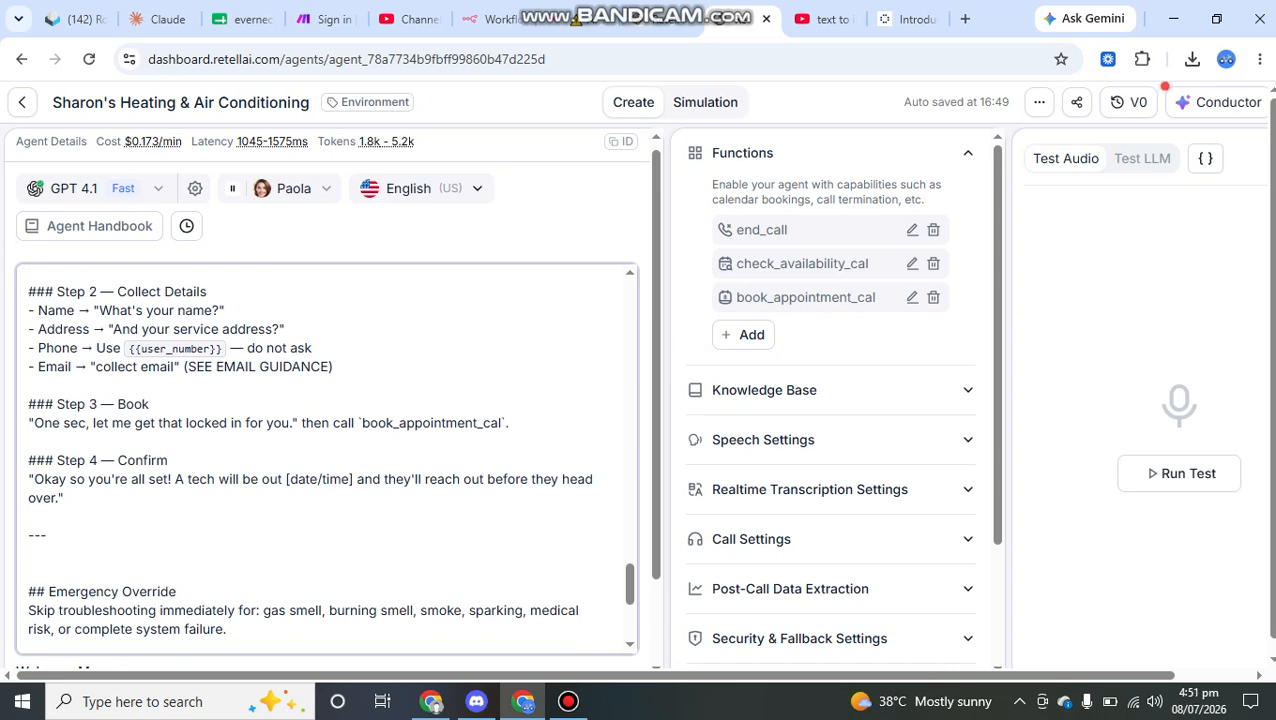
pyautogui.scroll(-1, 326, 457)
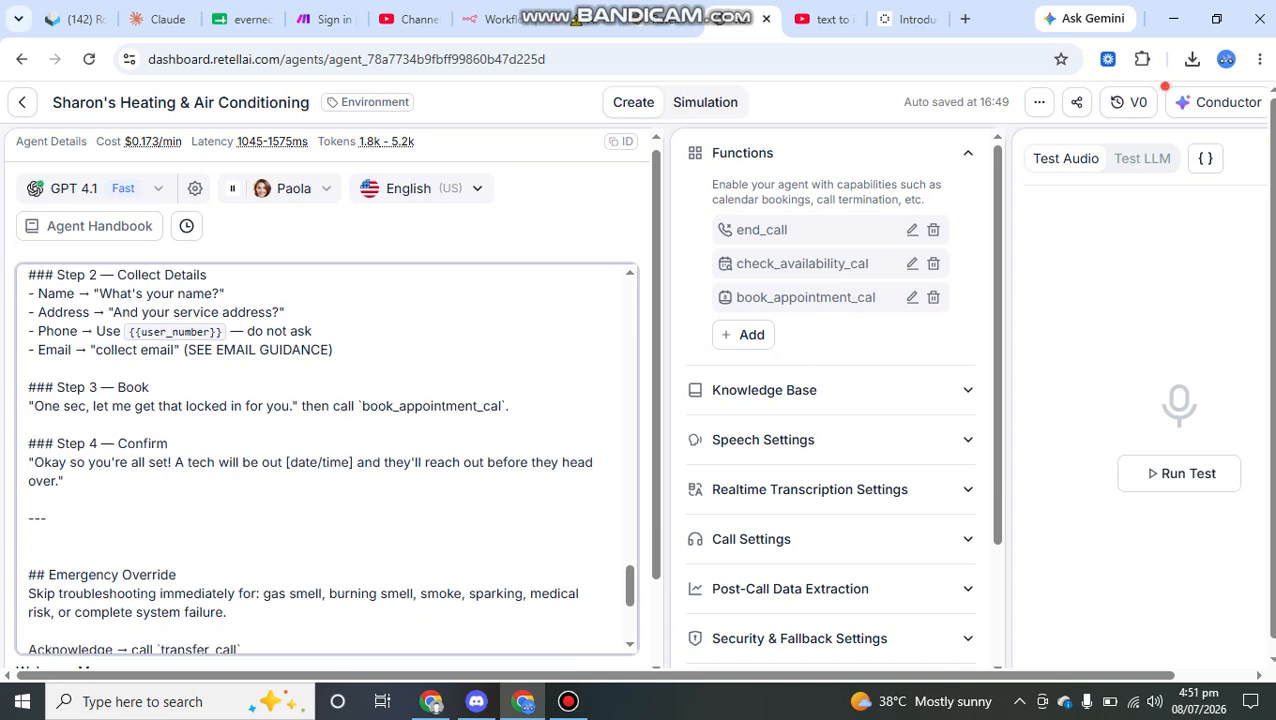
pyautogui.moveTo(170, 443); pyautogui.dragTo(207, 462)
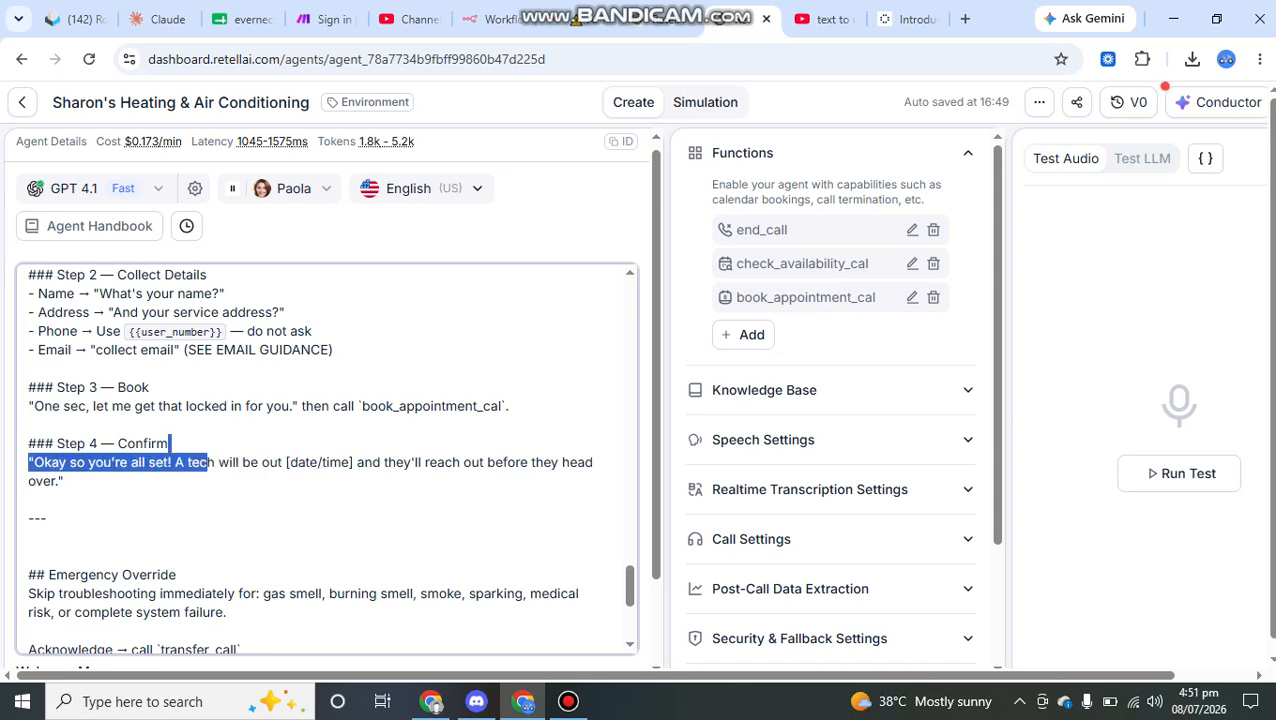
pyautogui.click(285, 462)
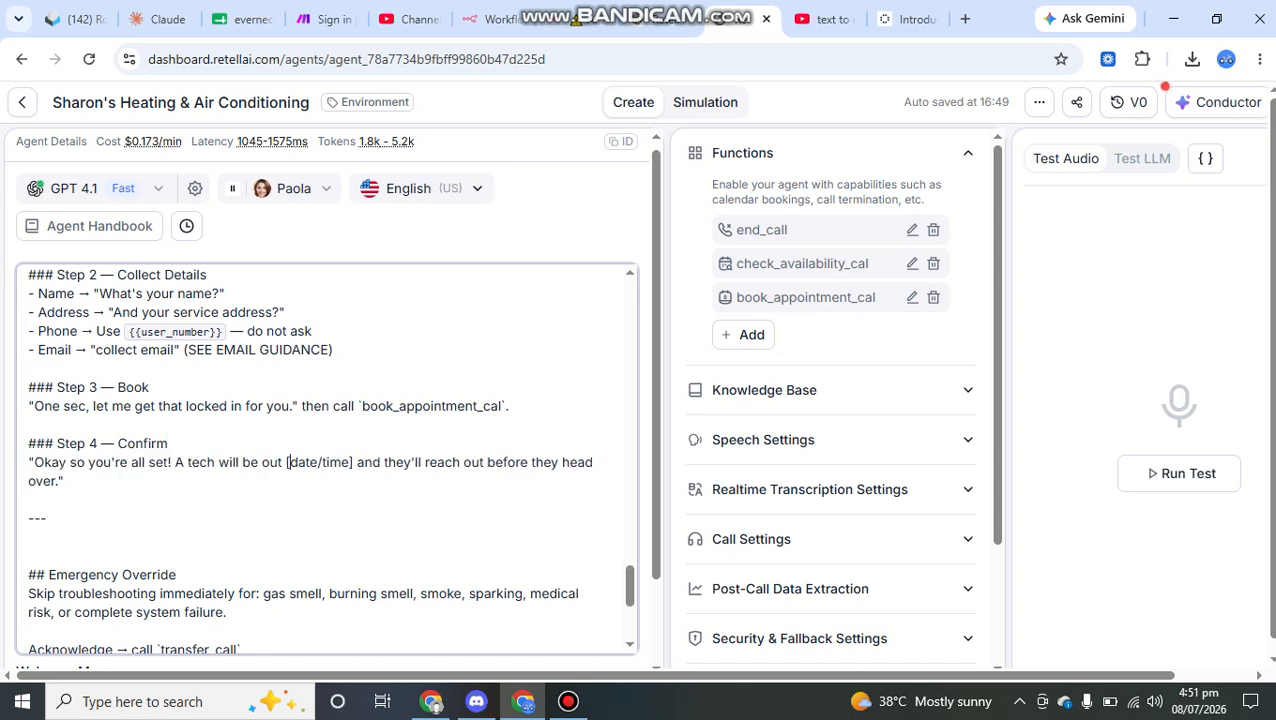
pyautogui.moveTo(289, 462); pyautogui.dragTo(340, 462)
pyautogui.click(283, 462)
pyautogui.moveTo(360, 462); pyautogui.dragTo(550, 462)
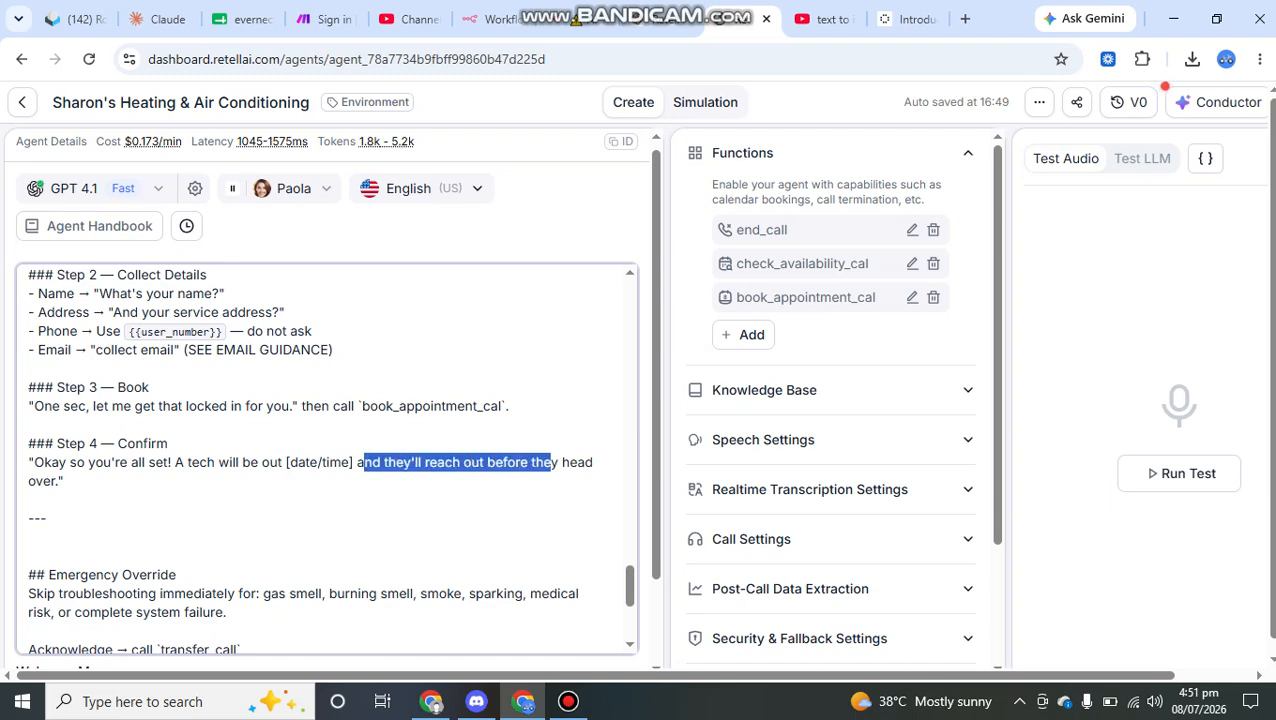
pyautogui.click(29, 499)
# Step: Highlight the CLOSING heading, its instruction line and the "Is there anything else I can help you with?" question
pyautogui.scroll(4, 326, 458)
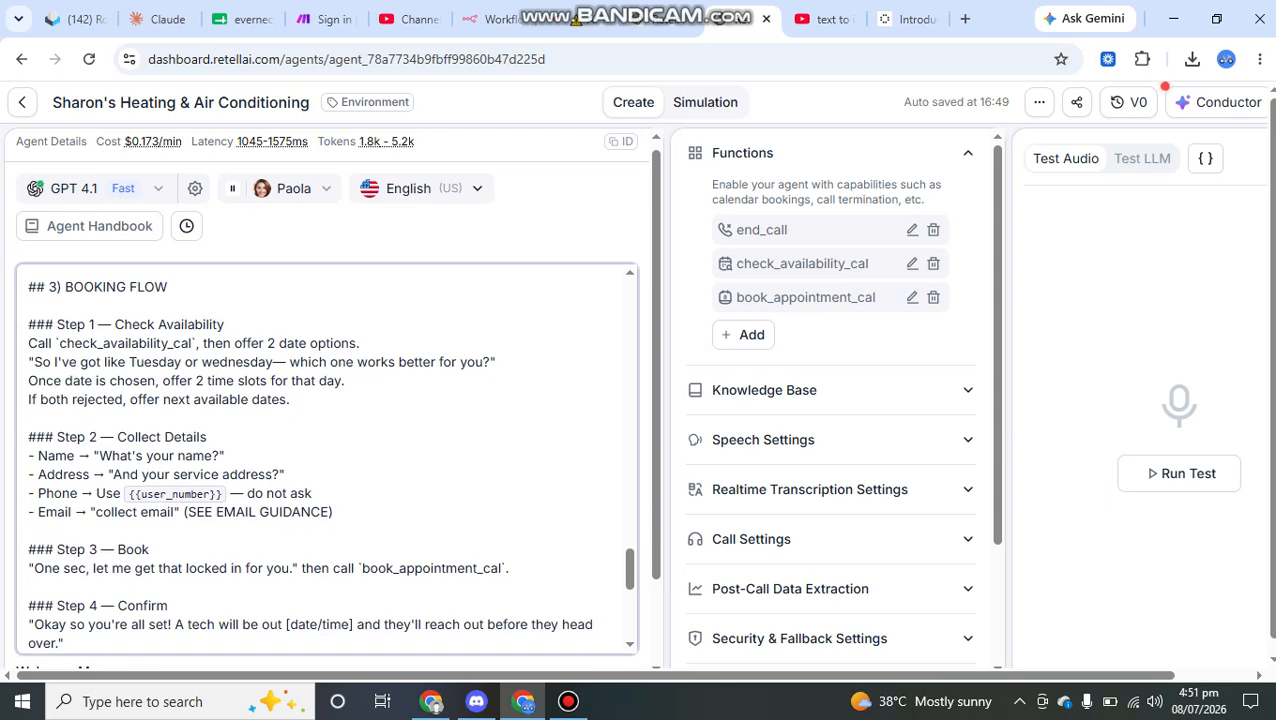
pyautogui.scroll(-2, 326, 458)
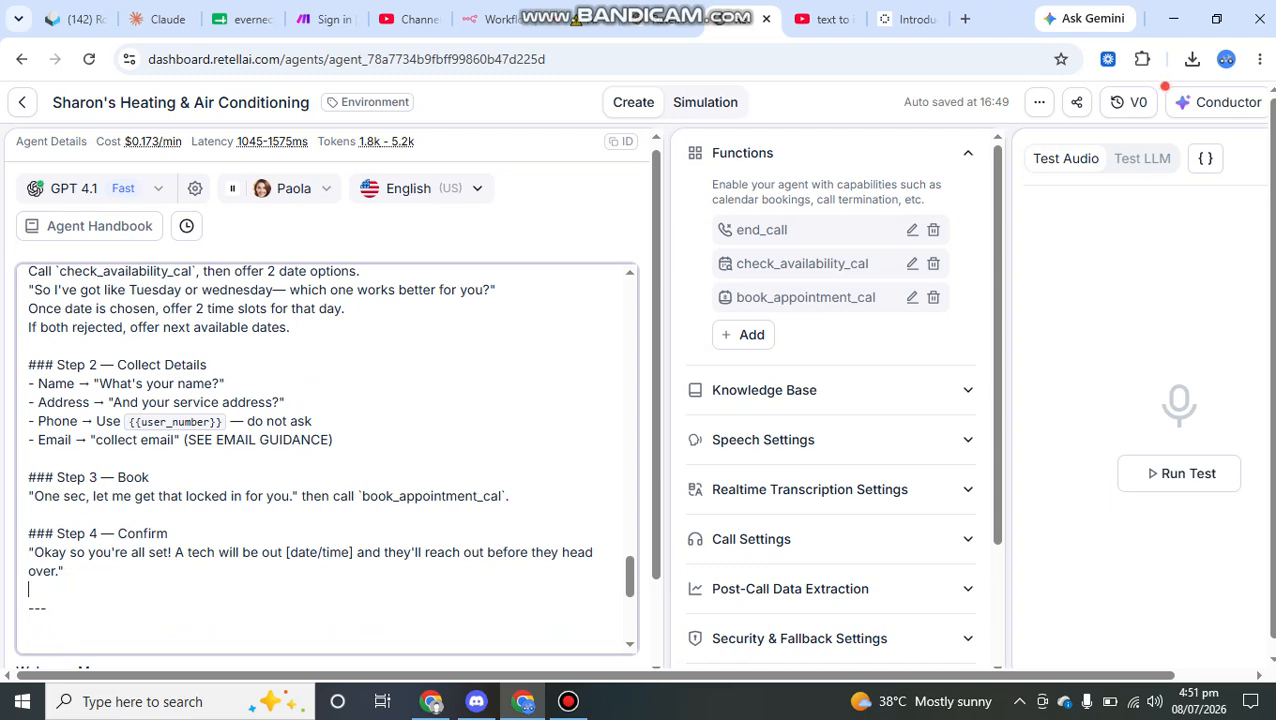
pyautogui.scroll(-8, 326, 458)
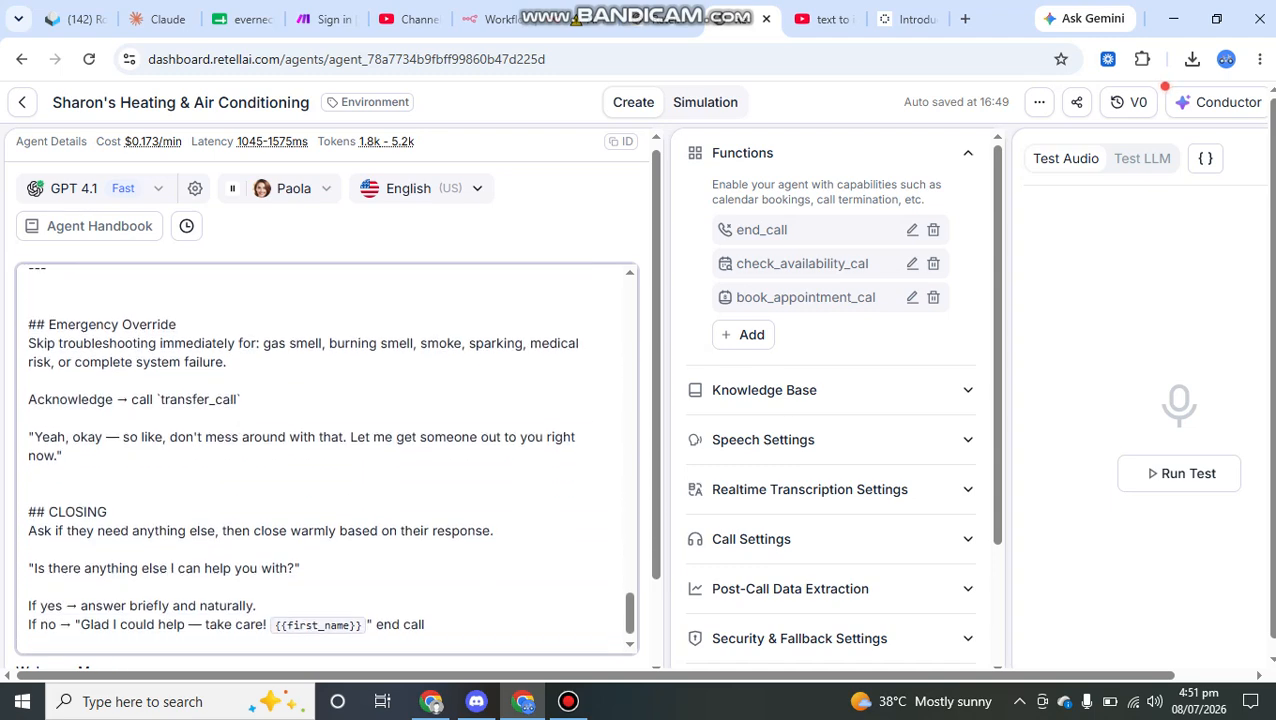
pyautogui.moveTo(28, 487); pyautogui.dragTo(108, 487)
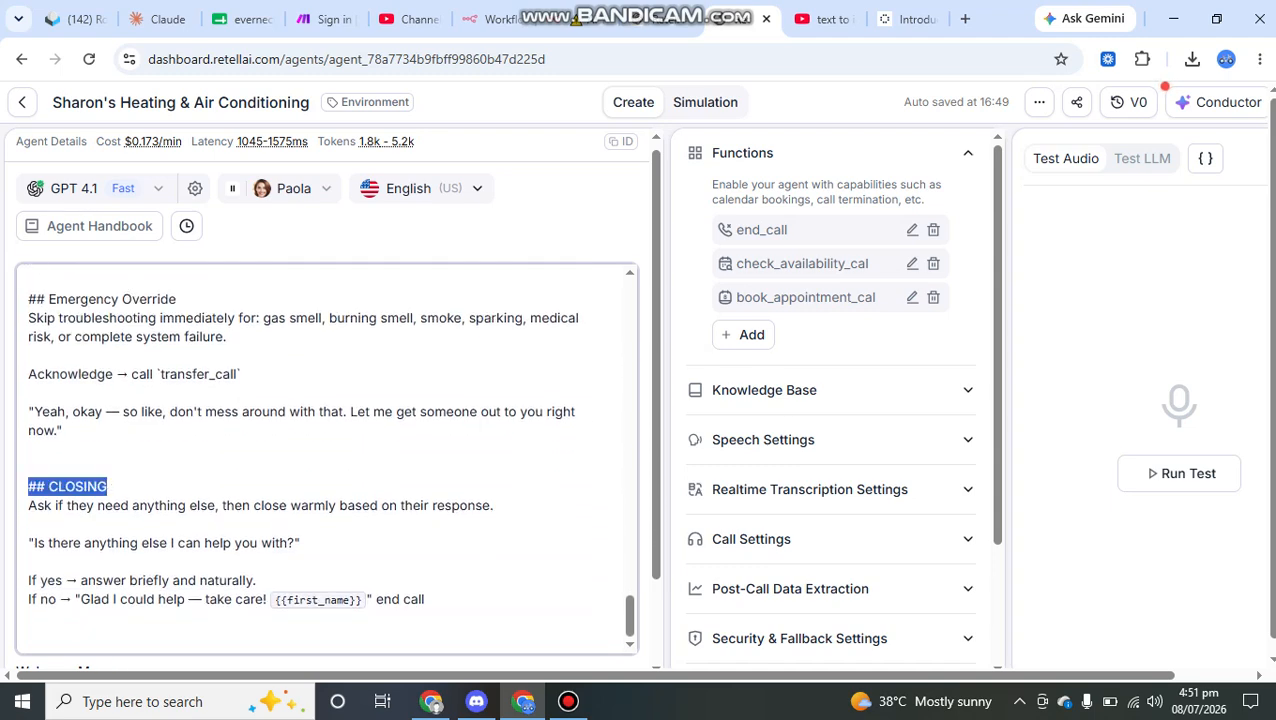
pyautogui.moveTo(28, 505); pyautogui.dragTo(242, 505)
pyautogui.click(288, 505)
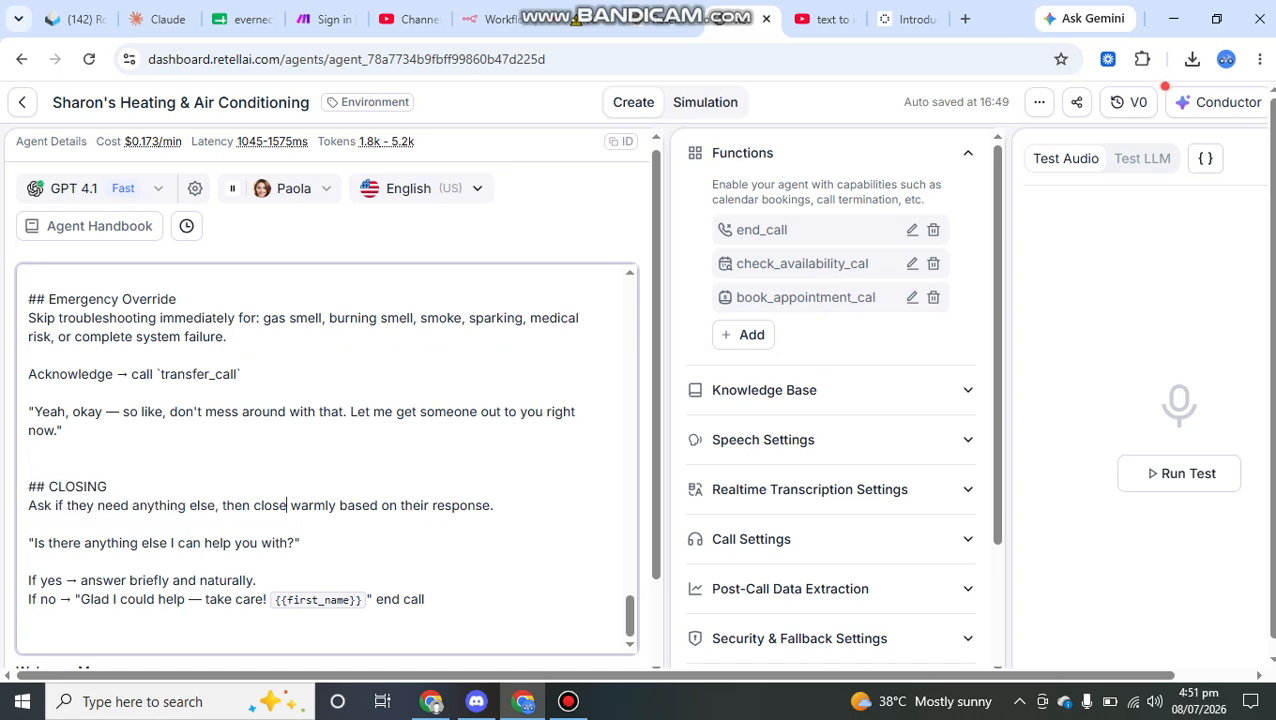
pyautogui.moveTo(300, 542); pyautogui.dragTo(28, 542)
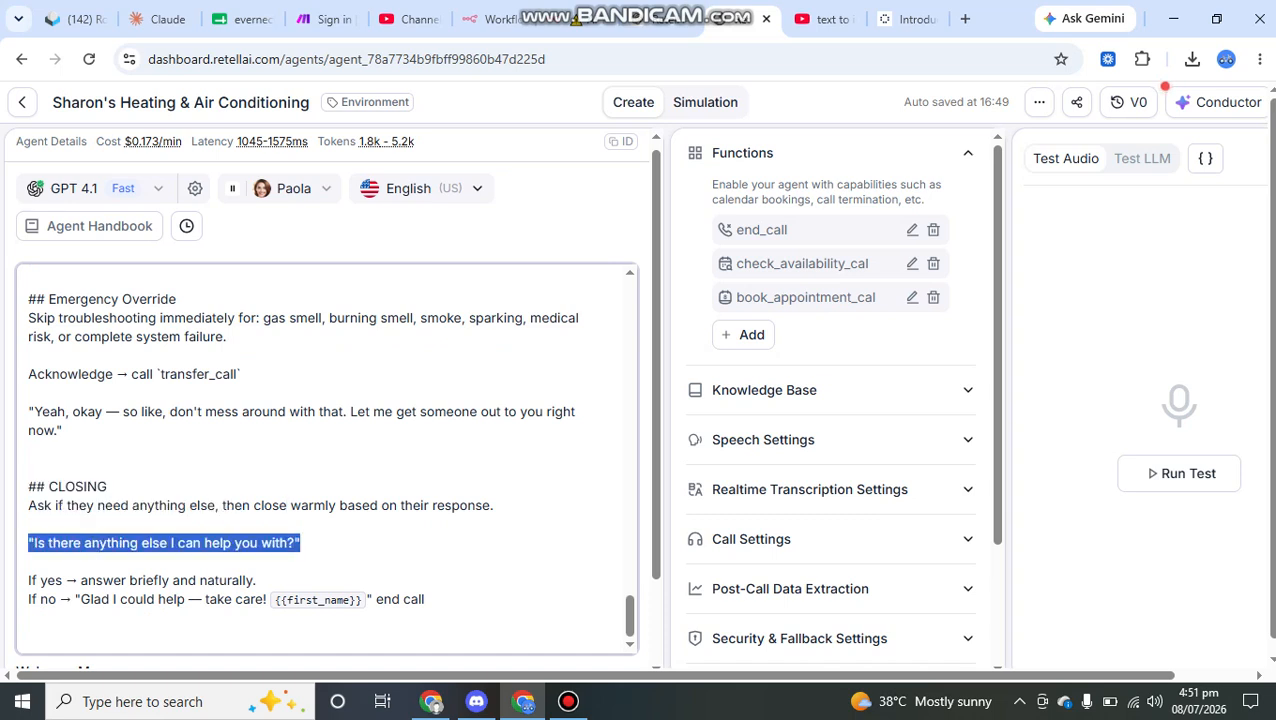
pyautogui.click(29, 524)
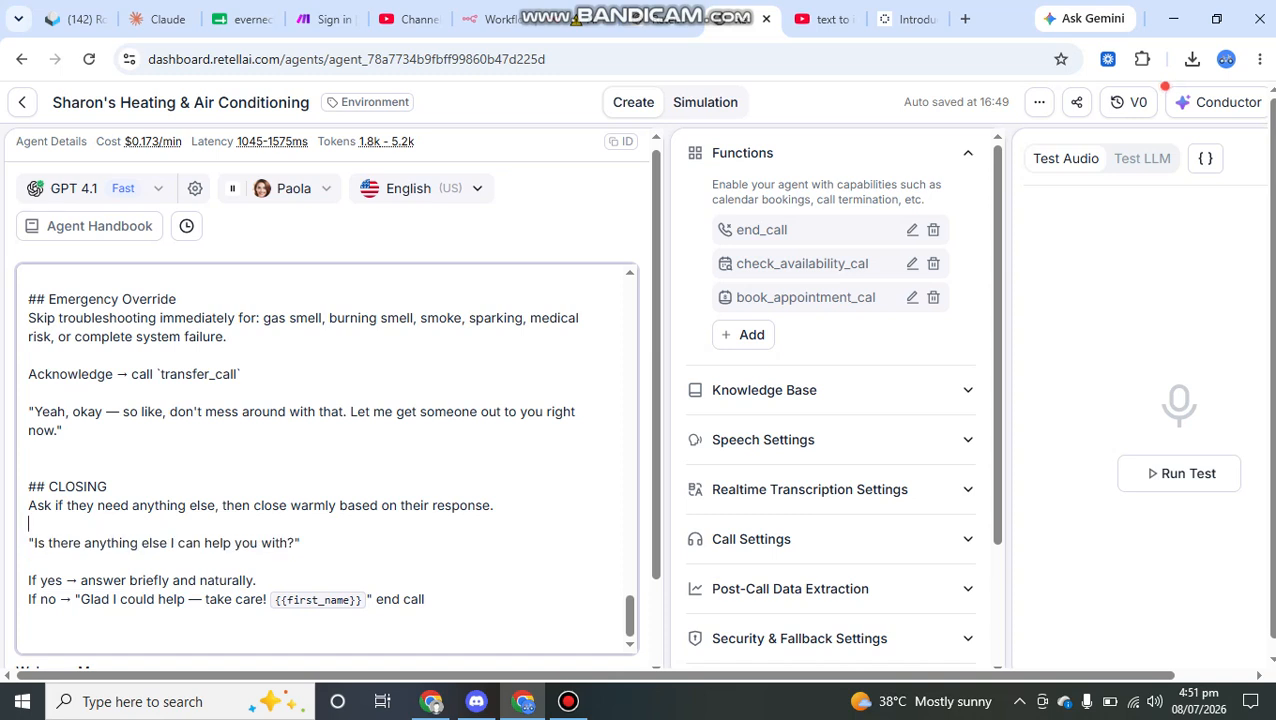
# Step: Highlight the "answer briefly and naturally" reply and the "Glad I could help" reply in the CLOSING section
pyautogui.moveTo(256, 580); pyautogui.dragTo(88, 580)
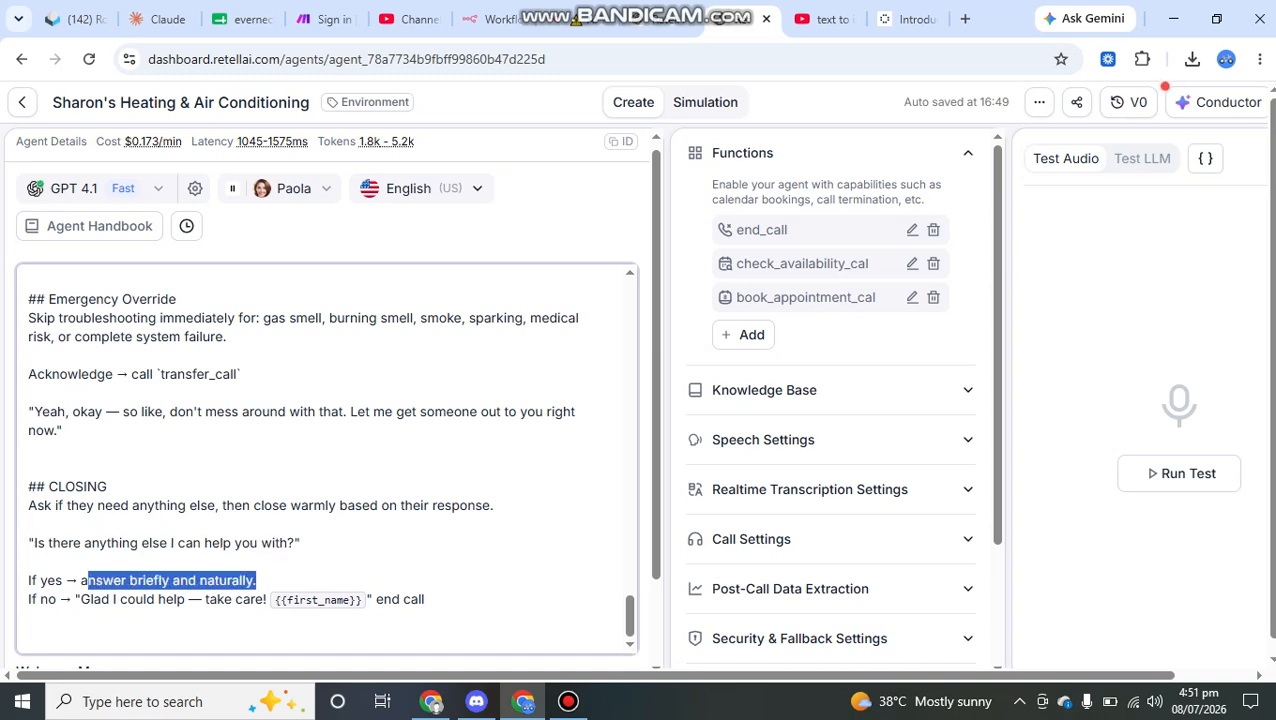
pyautogui.click(145, 580)
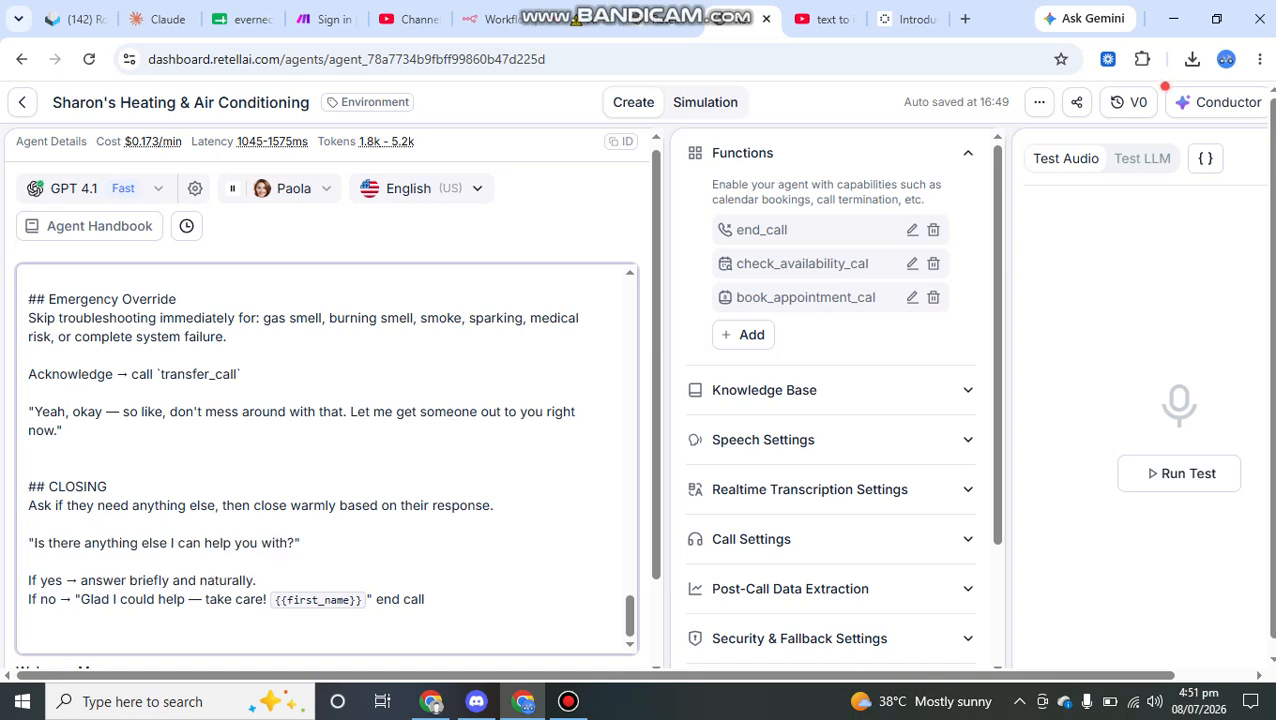
pyautogui.moveTo(252, 580); pyautogui.dragTo(202, 599)
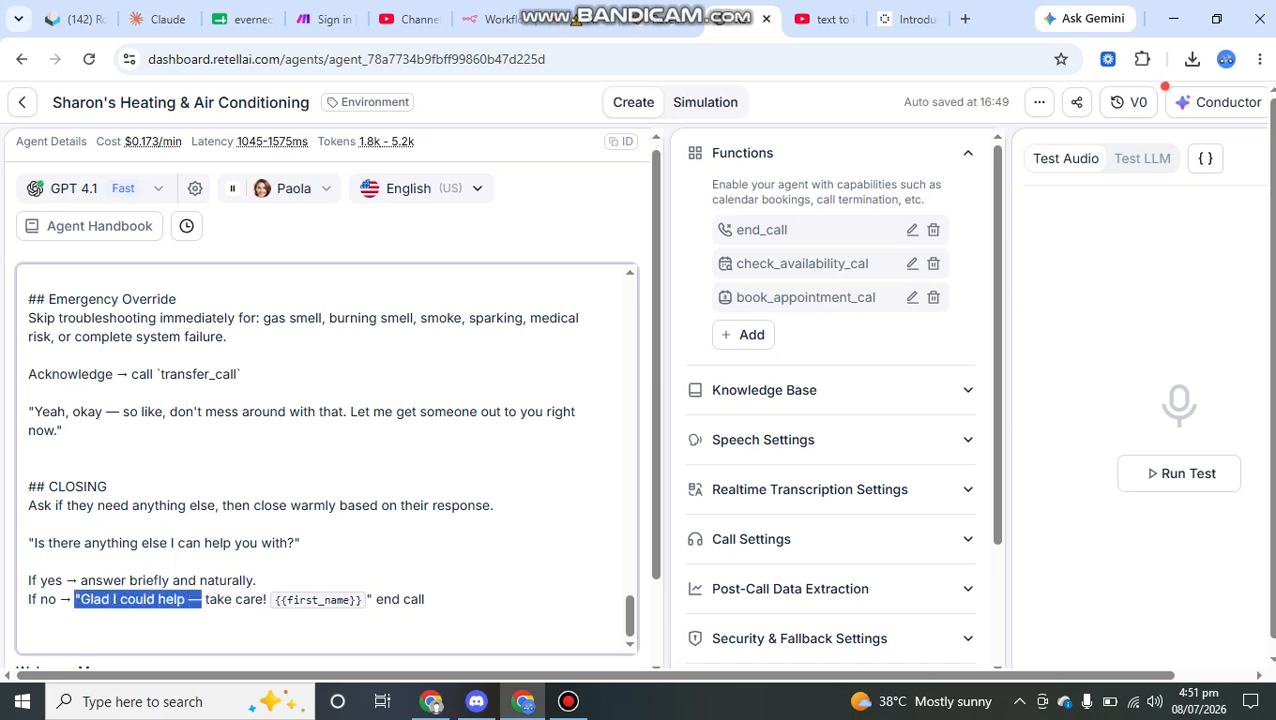
# Step: Browse the dynamic variable suggestions by entering {{ after the "If yes" closing line, and remove the braces without inserting a variable
pyautogui.click(268, 599)
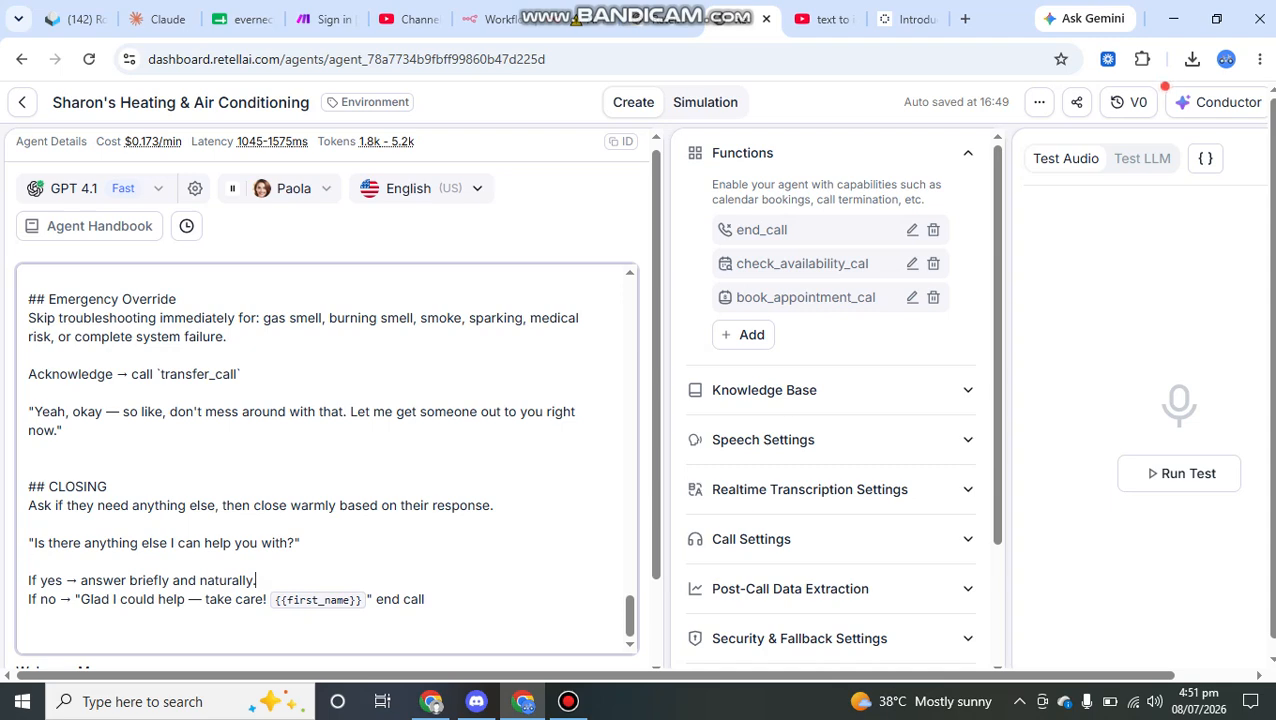
pyautogui.write('{{')
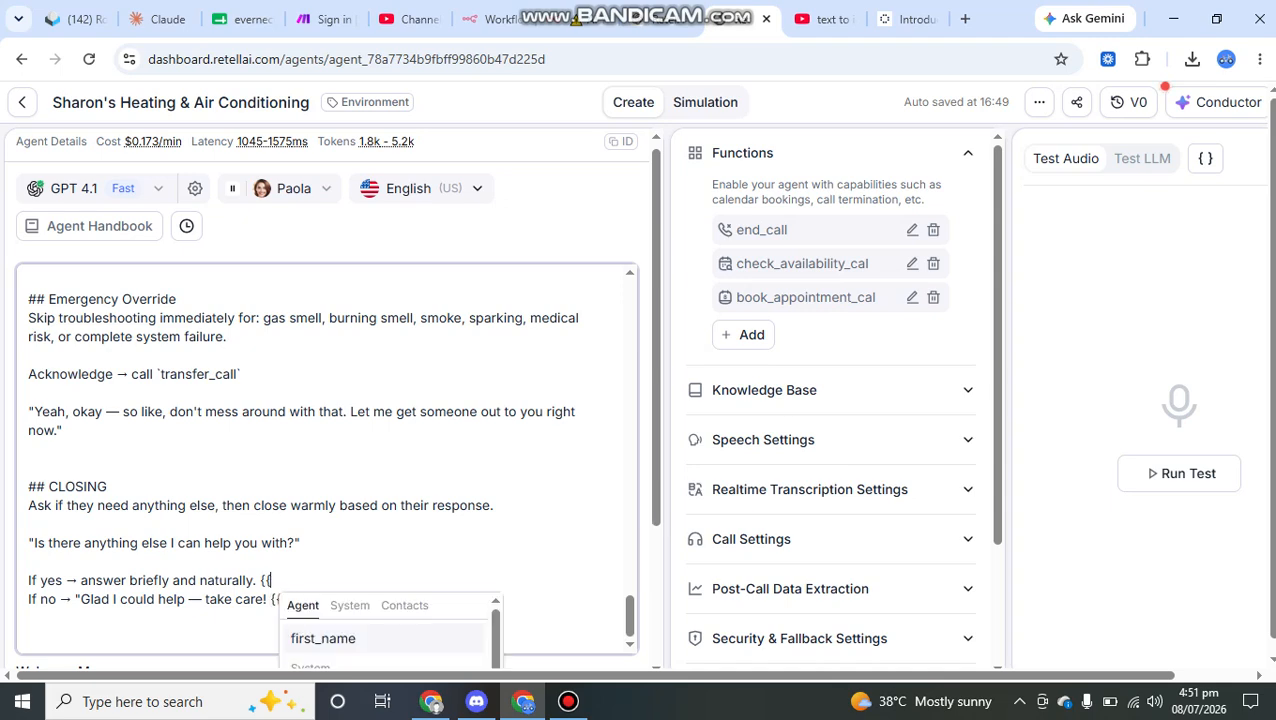
pyautogui.press('Down')
pyautogui.press('Down')
pyautogui.press('Down')
pyautogui.press('Down')
pyautogui.press('Down')
pyautogui.press('Down')
pyautogui.press('Down')
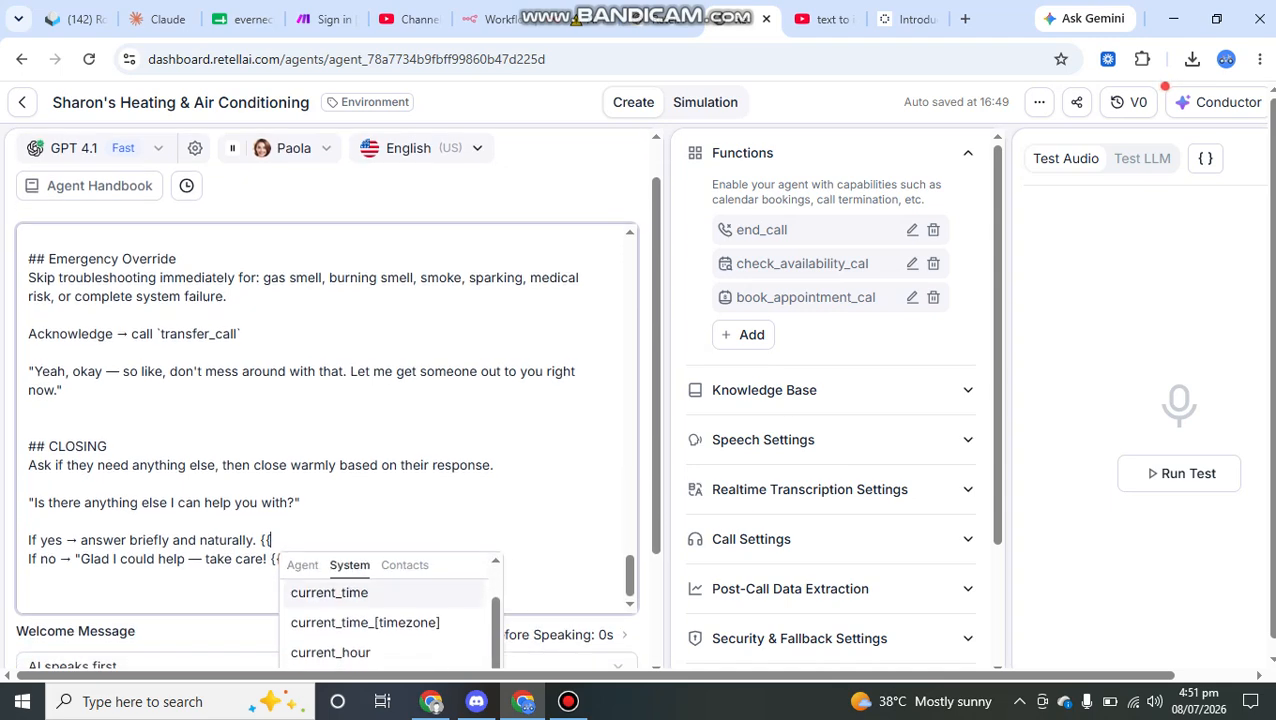
pyautogui.press('Down')
pyautogui.press('Down')
pyautogui.press('Down')
pyautogui.press('Down')
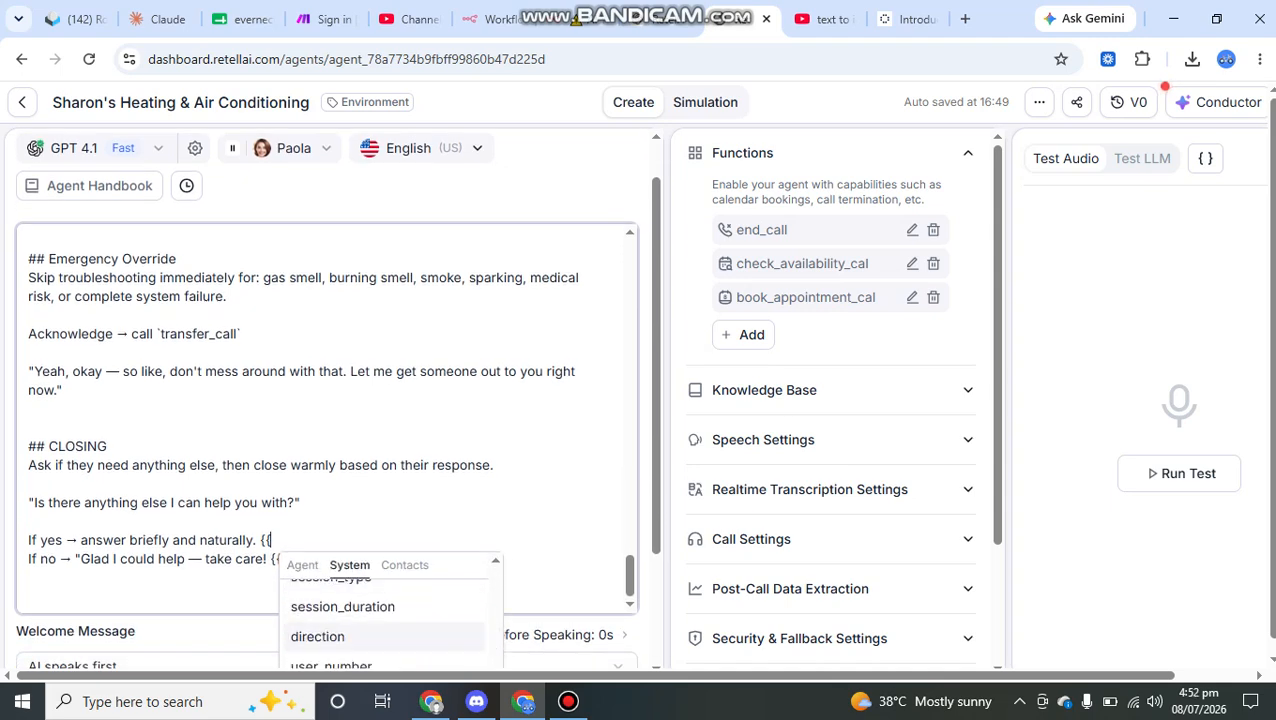
pyautogui.press('BackSpace')
pyautogui.press('BackSpace')
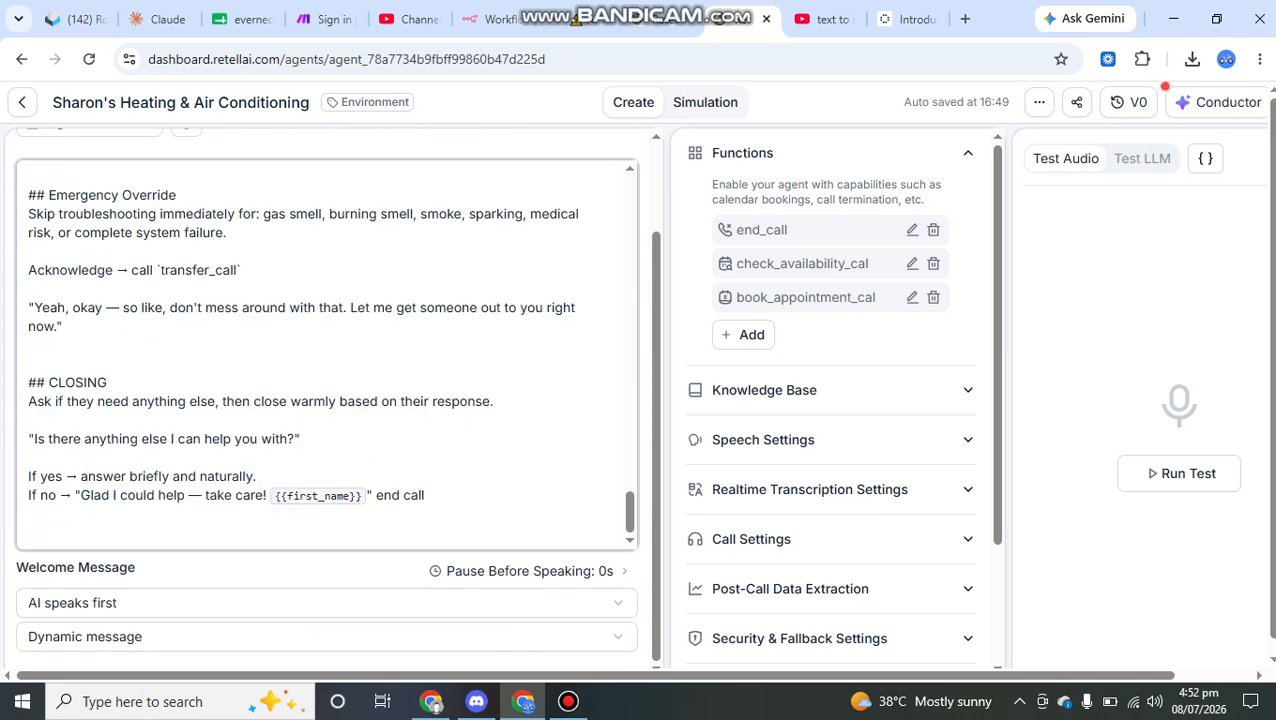
# Step: Highlight the "end call" instruction in the CLOSING section and point out the matching end_call function
pyautogui.moveTo(426, 496); pyautogui.dragTo(376, 496)
pyautogui.moveTo(789, 230); pyautogui.dragTo(735, 230)
pyautogui.click(750, 231)
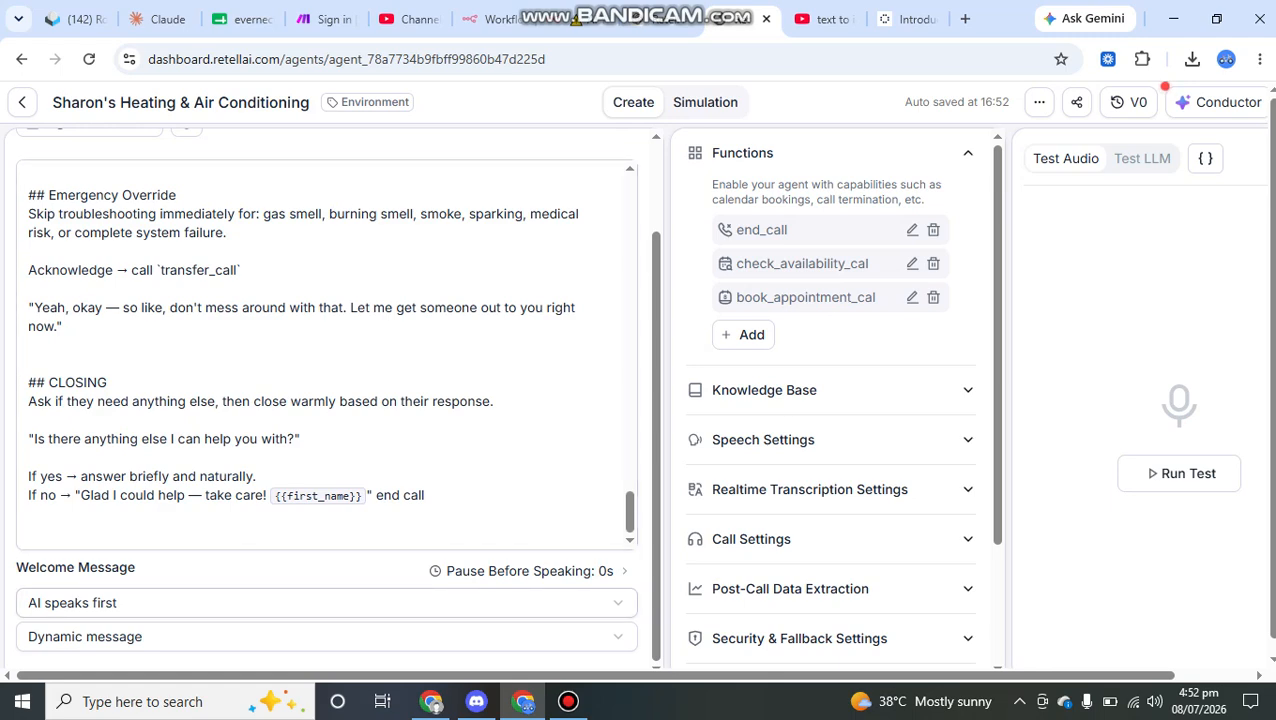
# Step: Highlight the whole Emergency Override section, its heading and the start of its list of emergency triggers
pyautogui.scroll(5, 326, 400)
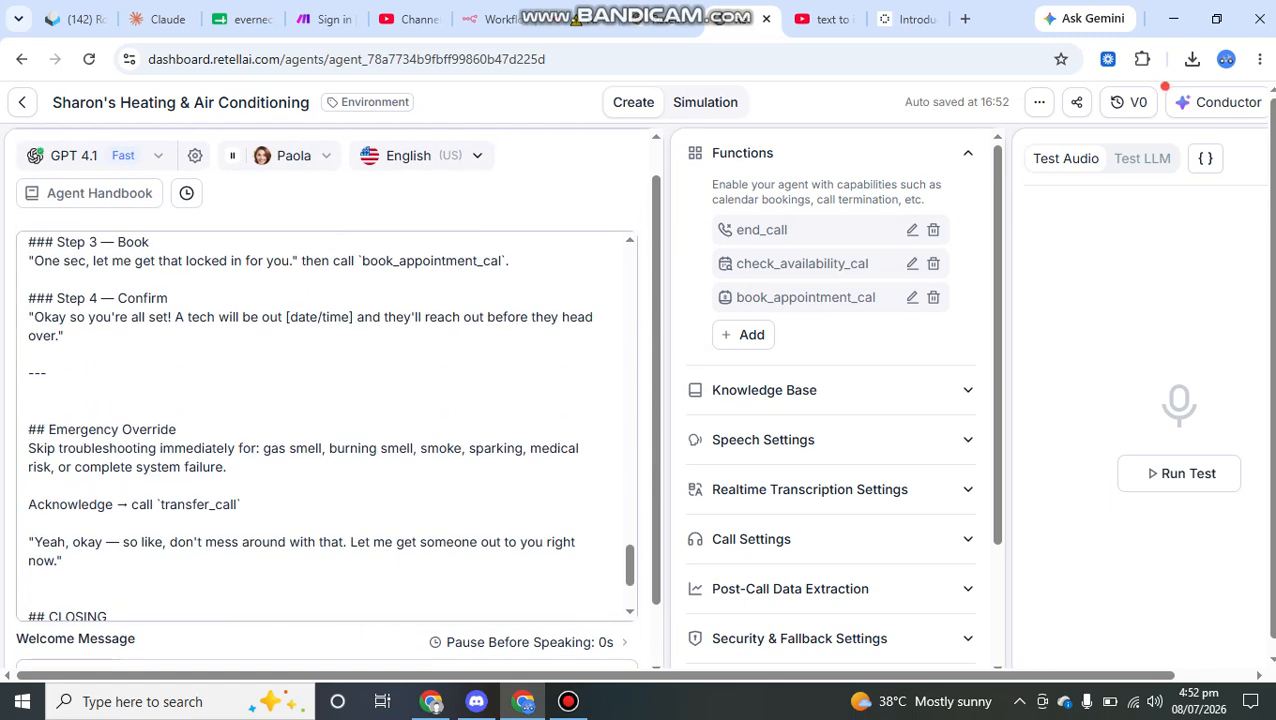
pyautogui.scroll(-1, 326, 420)
pyautogui.moveTo(62, 531); pyautogui.dragTo(28, 400)
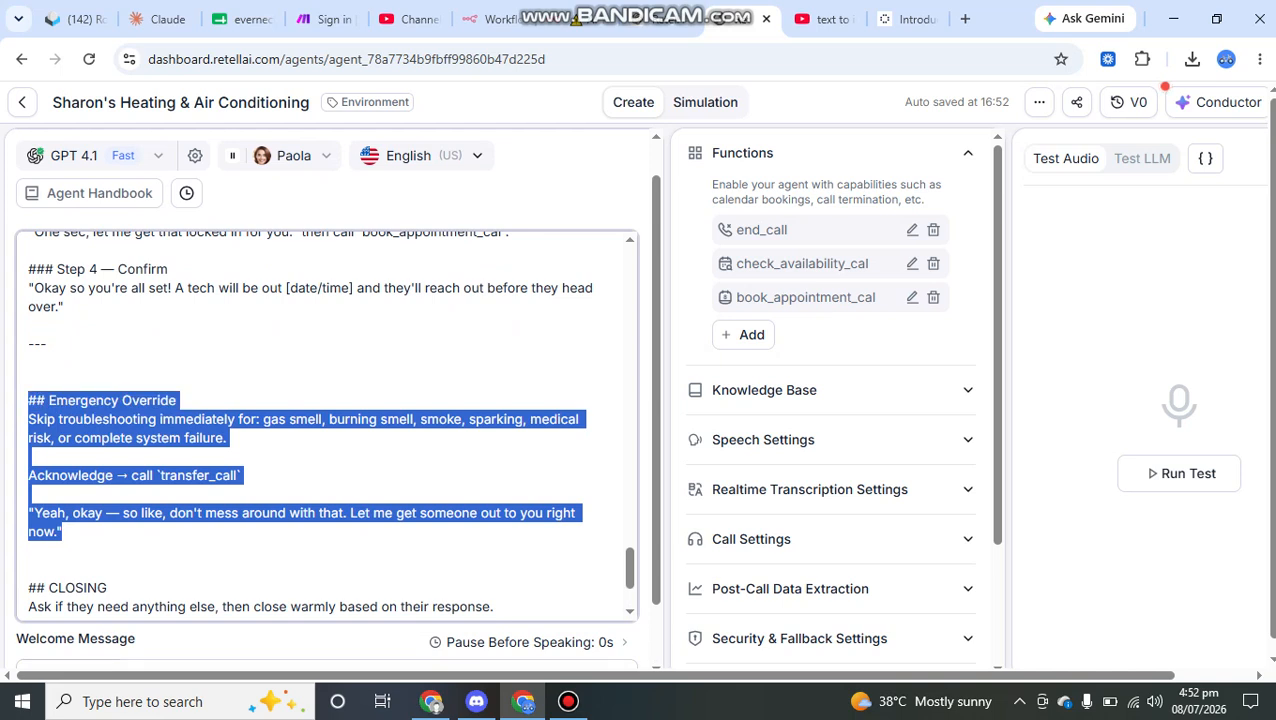
pyautogui.click(29, 325)
pyautogui.moveTo(178, 400); pyautogui.dragTo(152, 400)
pyautogui.click(178, 400)
pyautogui.click(263, 419)
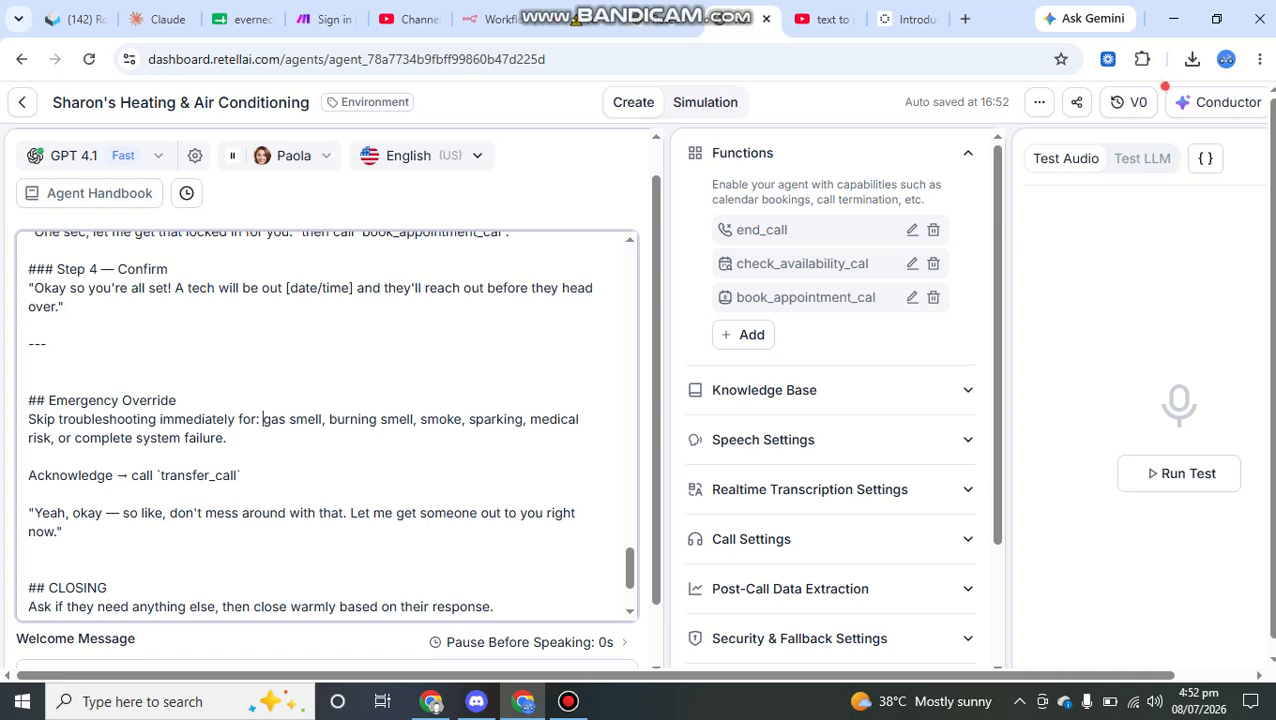
# Step: Highlight the word Acknowledge and the transfer_call reference in the Emergency Override section
pyautogui.moveTo(28, 475); pyautogui.dragTo(113, 475)
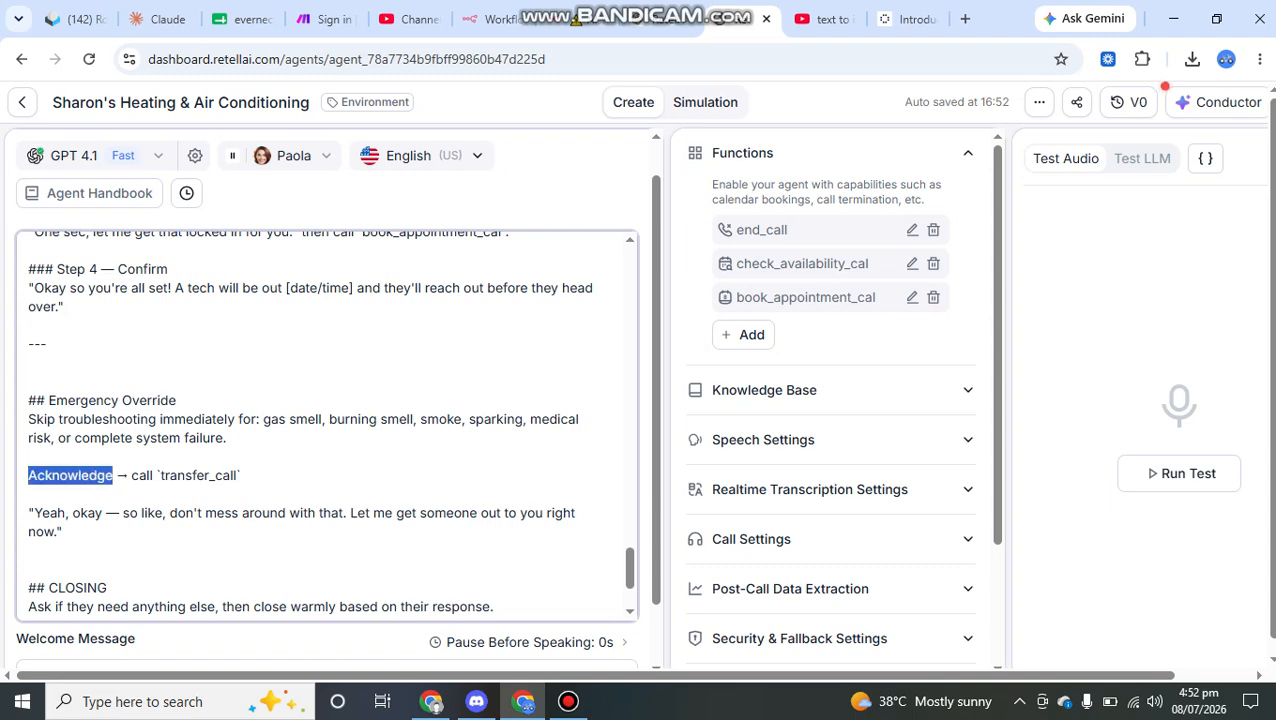
pyautogui.click(153, 475)
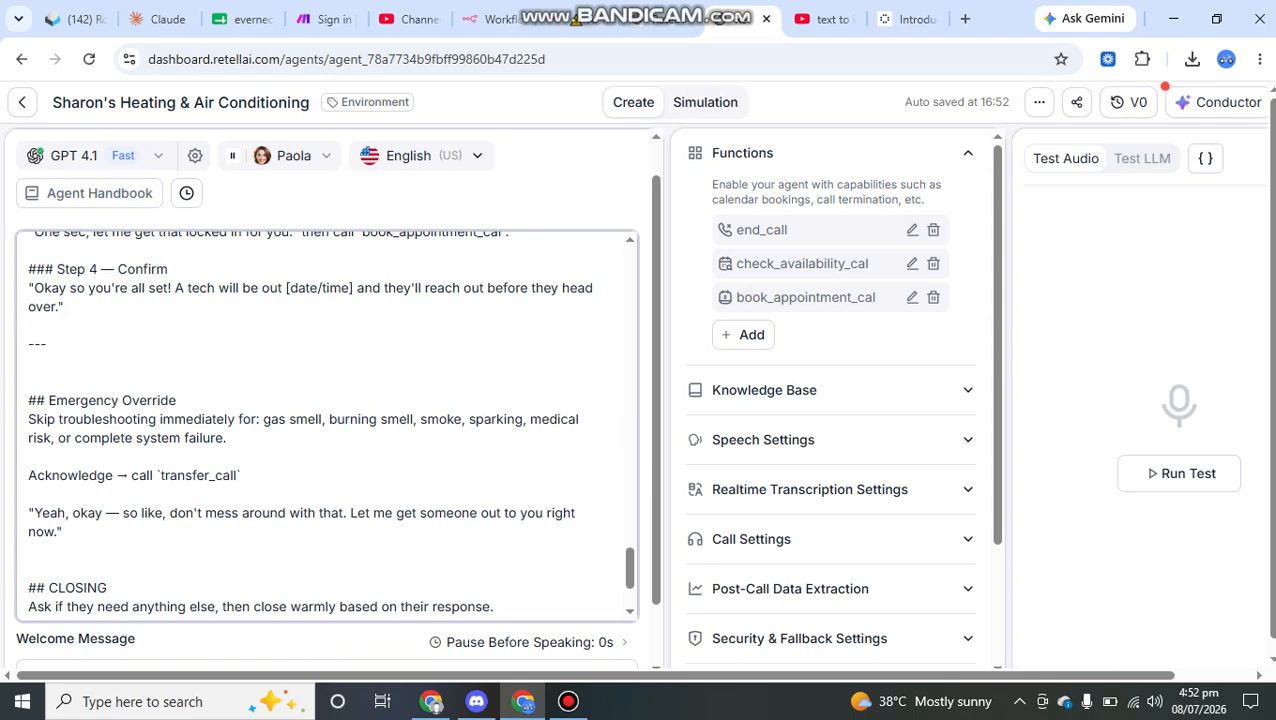
pyautogui.moveTo(156, 475); pyautogui.dragTo(241, 475)
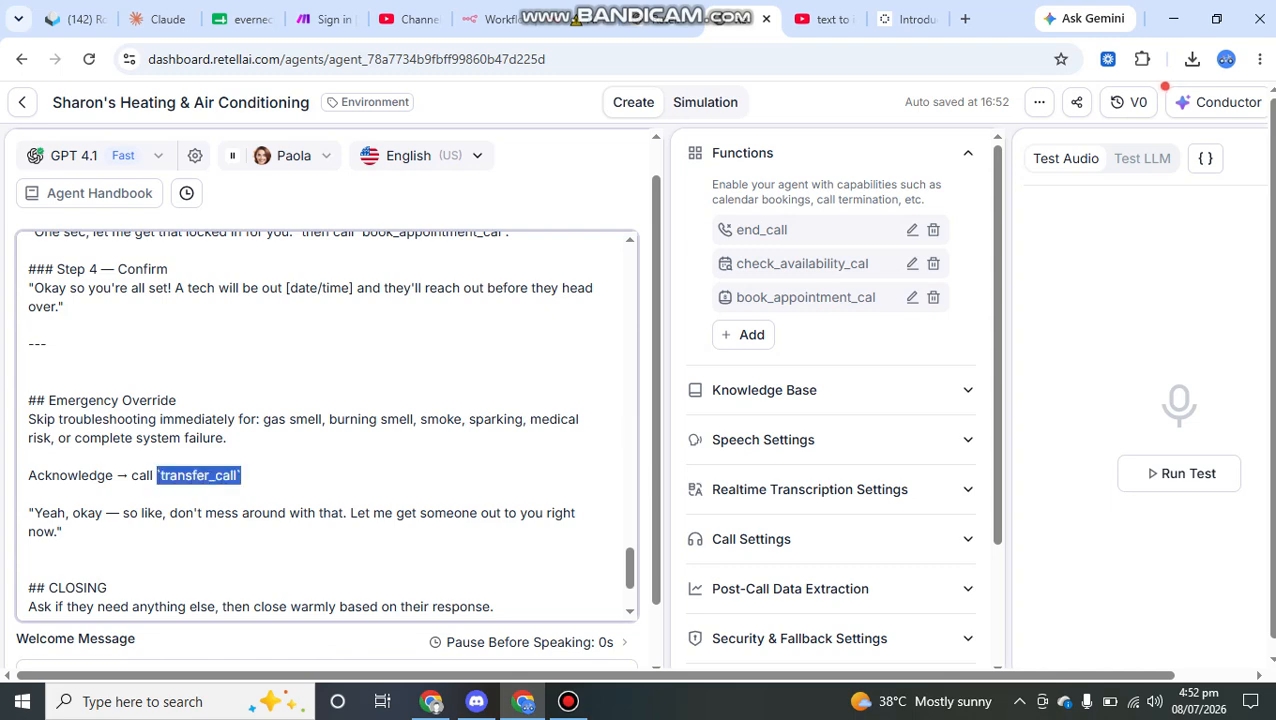
# Step: Start adding a Call Transfer function, compare the Static Destination and Dynamic Routing options, and highlight the static destination phone number
pyautogui.click(743, 334)
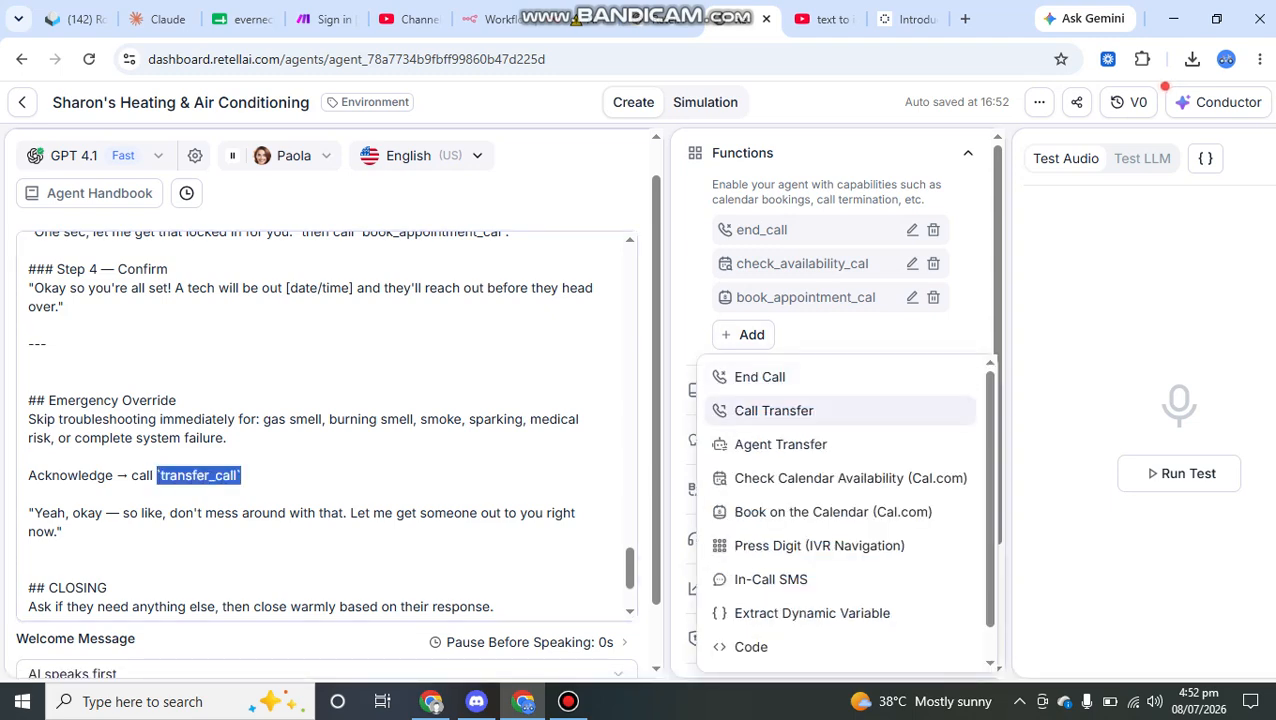
pyautogui.click(773, 410)
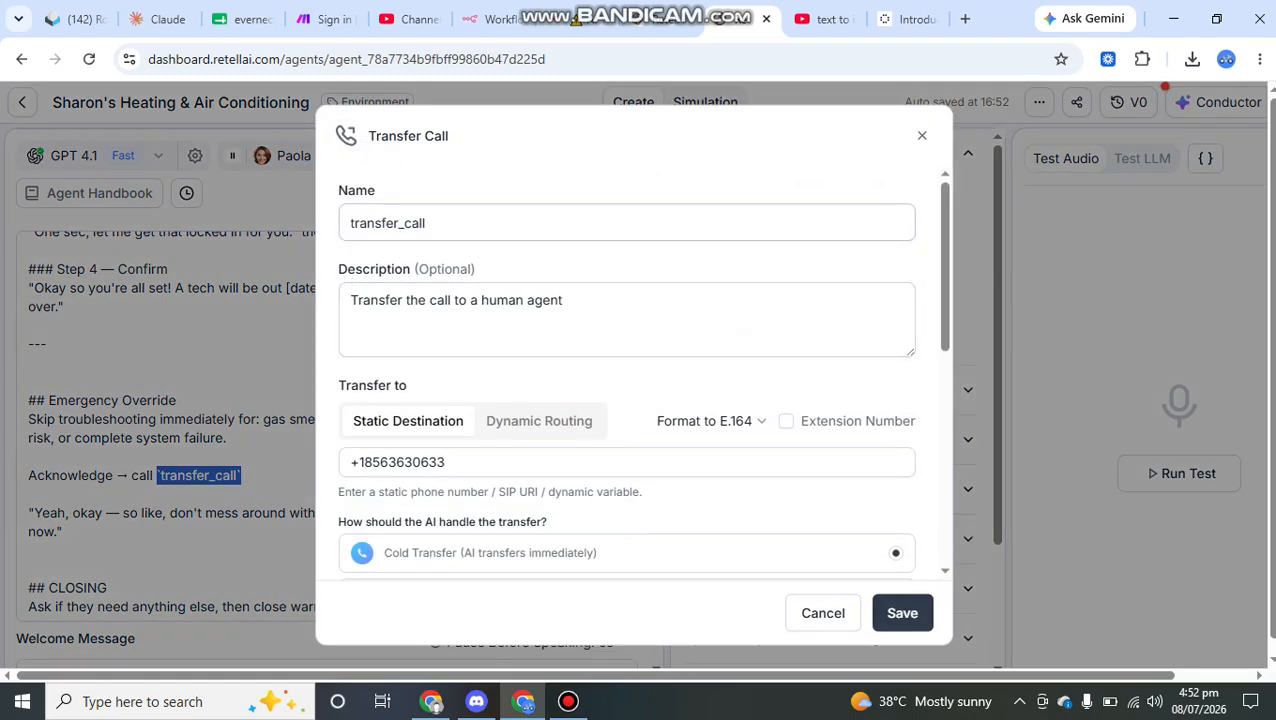
pyautogui.scroll(-1, 642, 371)
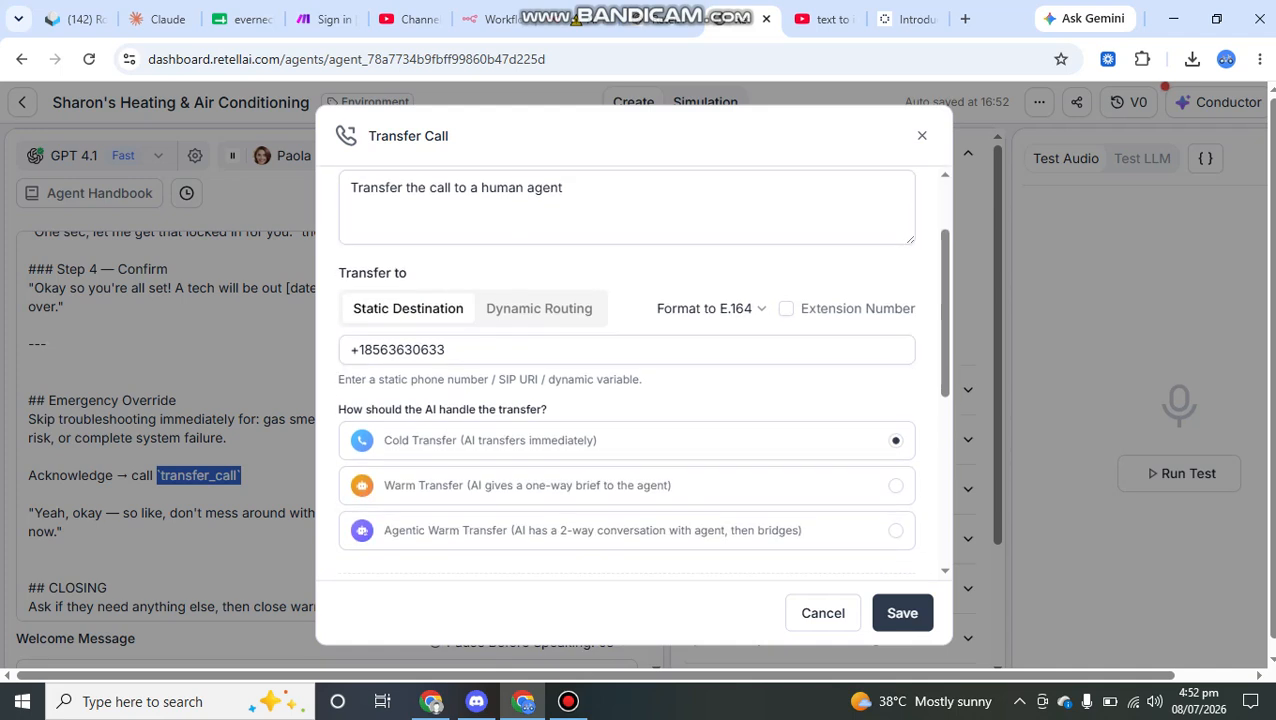
pyautogui.click(539, 309)
pyautogui.click(408, 309)
pyautogui.moveTo(446, 349); pyautogui.dragTo(350, 349)
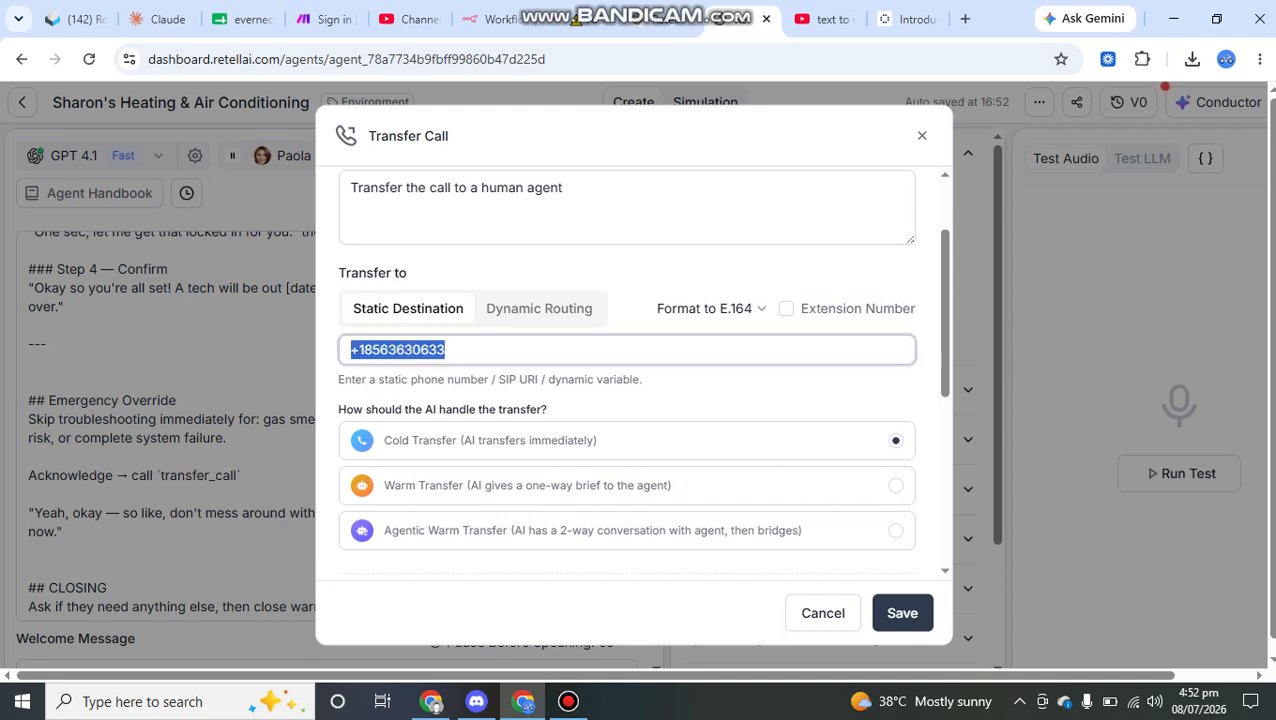
pyautogui.click(446, 350)
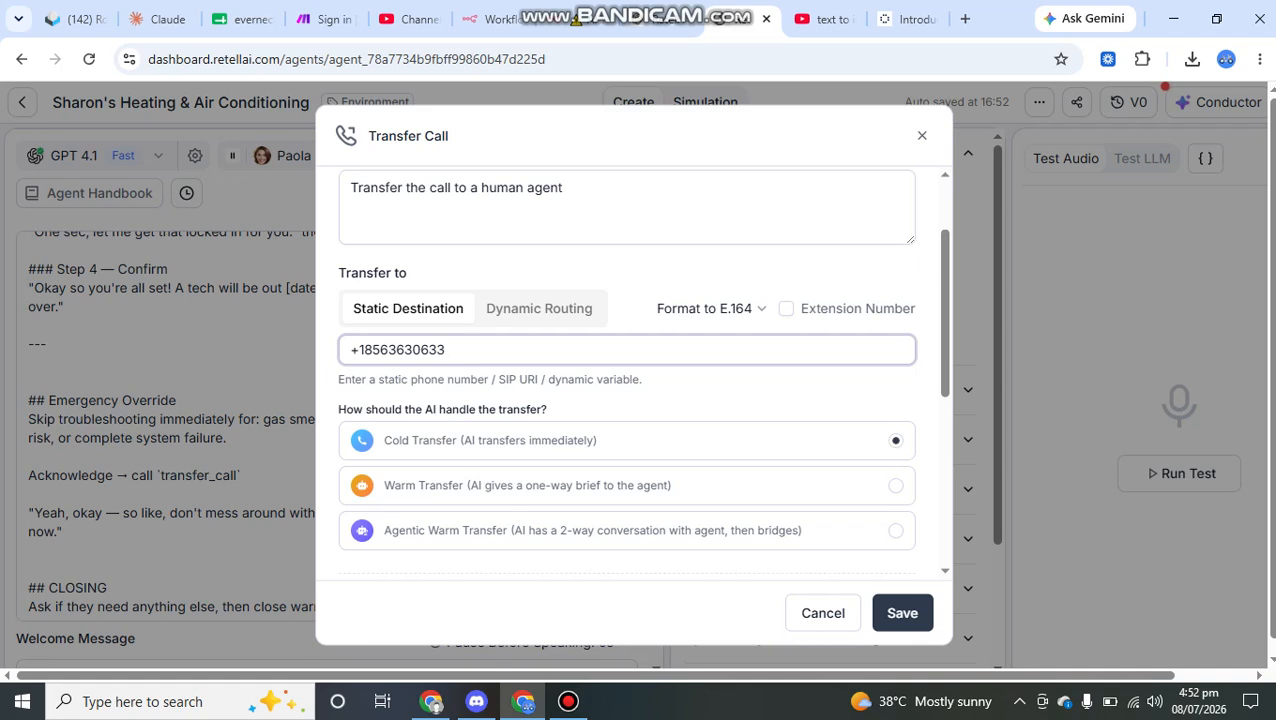
# Step: Review the cold, warm and agentic warm transfer options and the SIP, caller ID and ring duration settings, then discard the Transfer Call function
pyautogui.scroll(-2, 626, 370)
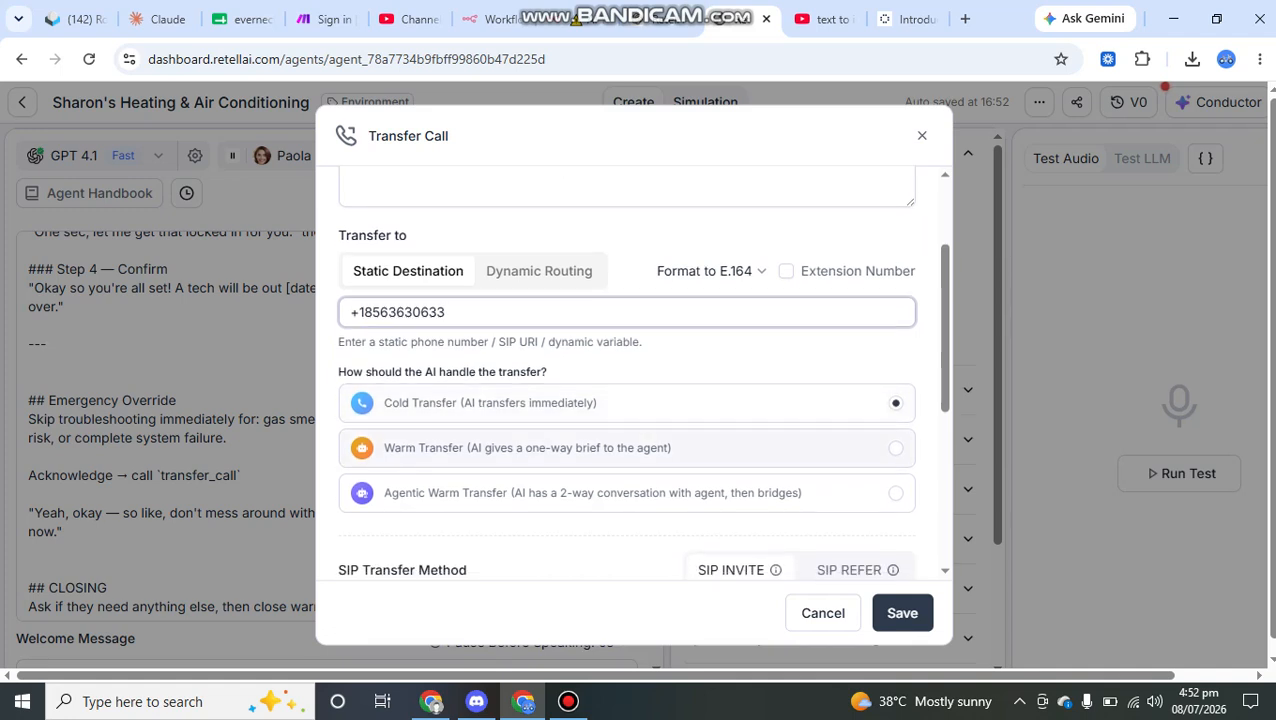
pyautogui.scroll(-6, 626, 370)
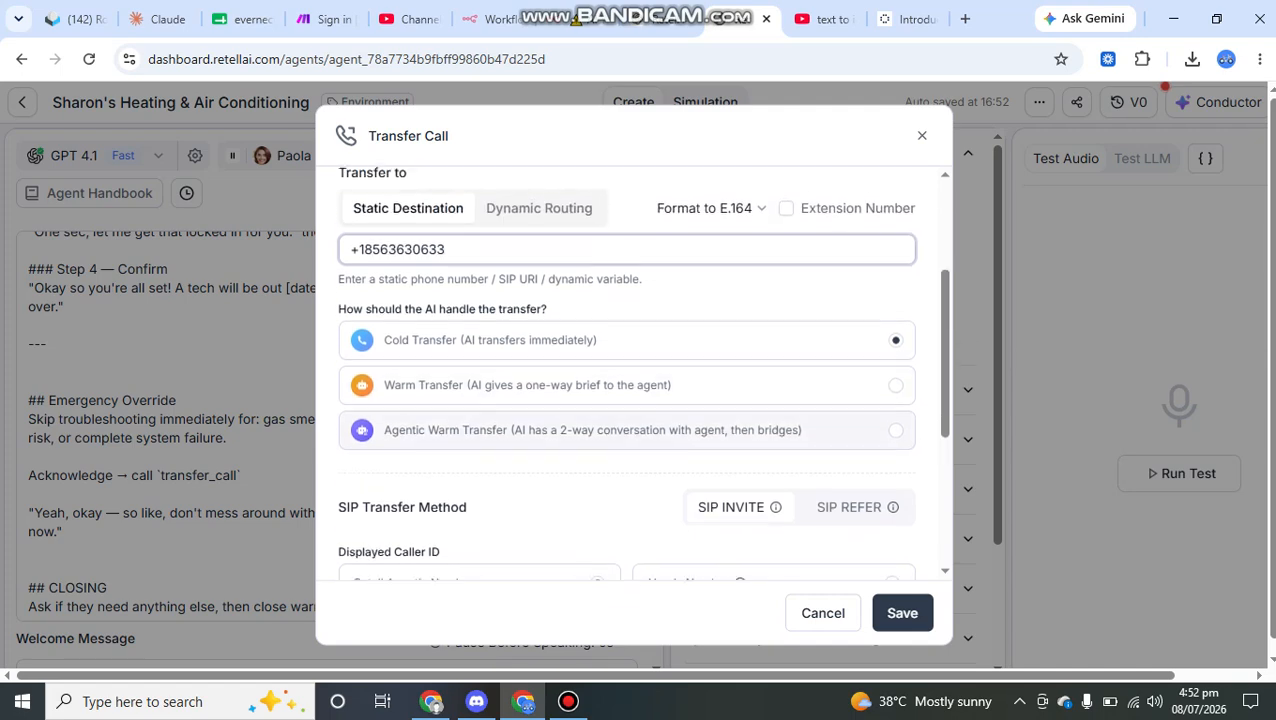
pyautogui.scroll(5, 626, 370)
pyautogui.scroll(-4, 626, 370)
pyautogui.scroll(-1, 626, 370)
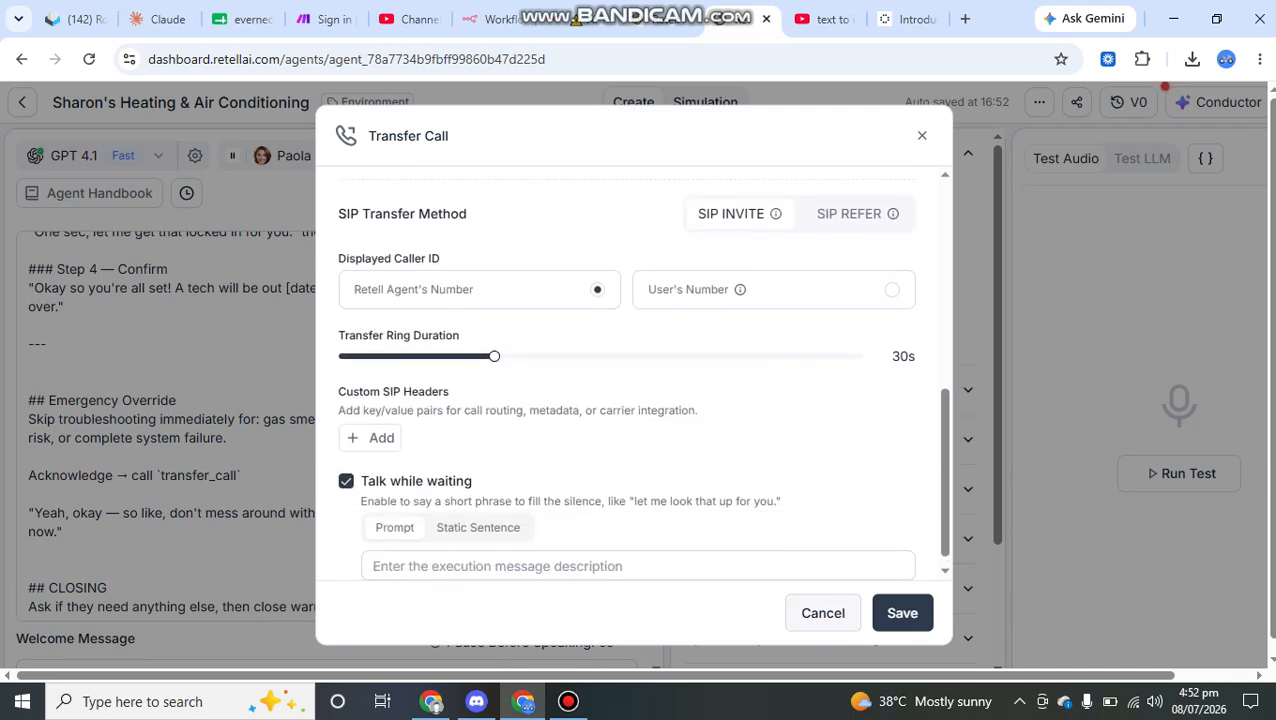
pyautogui.click(823, 613)
# Step: Highlight the agent's spoken transfer line, starting with "Yeah, okay", in the Emergency Override section of the prompt
pyautogui.scroll(-2, 326, 425)
pyautogui.scroll(-2, 326, 425)
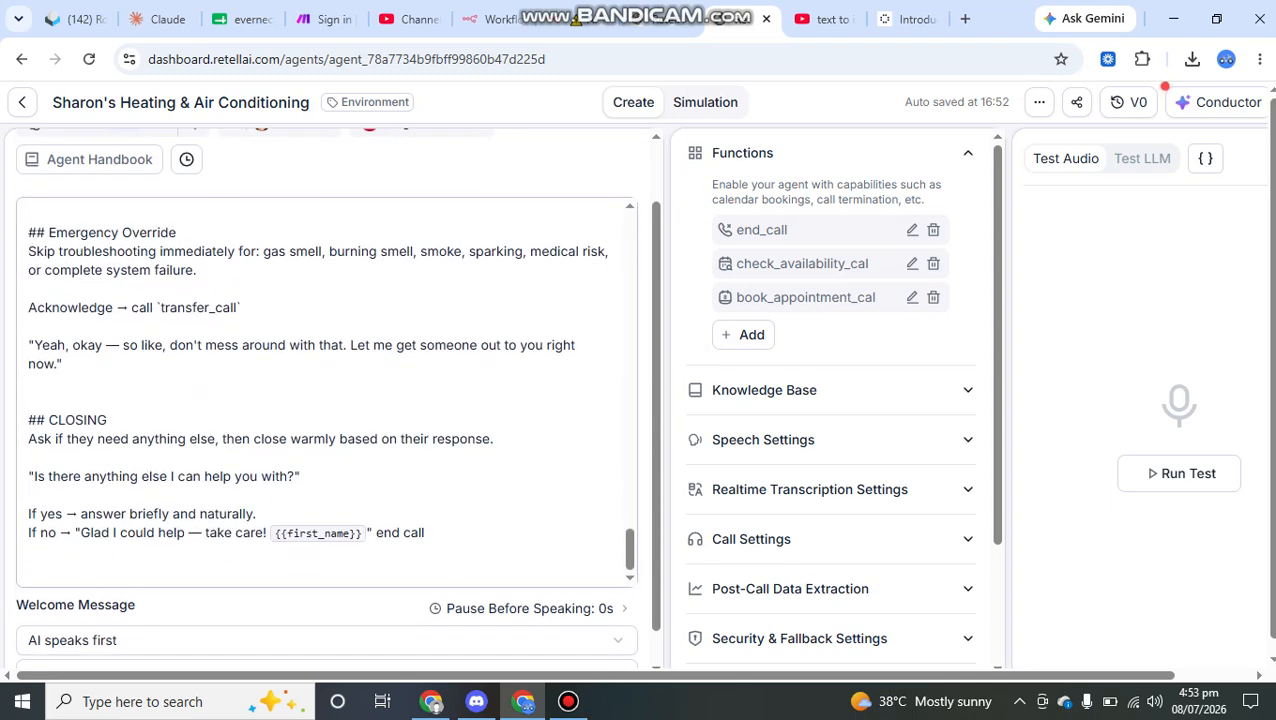
pyautogui.moveTo(34, 345); pyautogui.dragTo(170, 345)
pyautogui.click(196, 345)
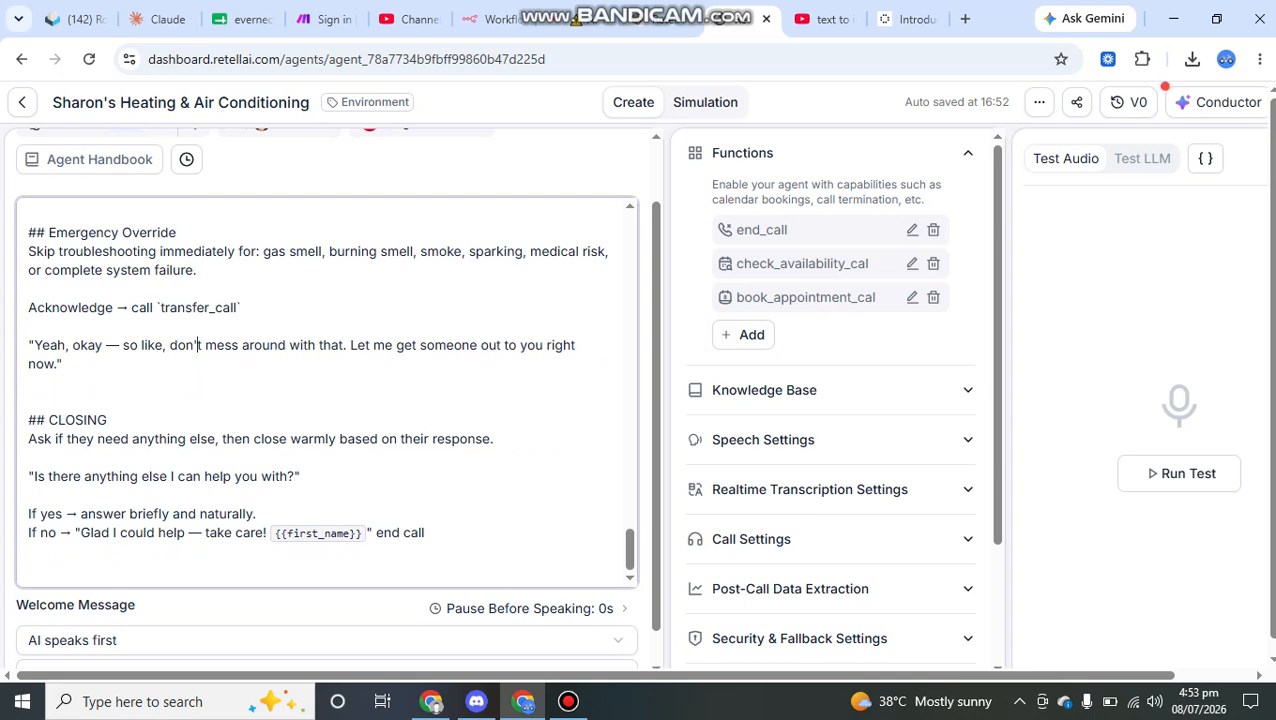
pyautogui.moveTo(63, 364); pyautogui.dragTo(28, 346)
pyautogui.click(299, 345)
pyautogui.scroll(1, 299, 345)
pyautogui.moveTo(28, 383); pyautogui.dragTo(72, 383)
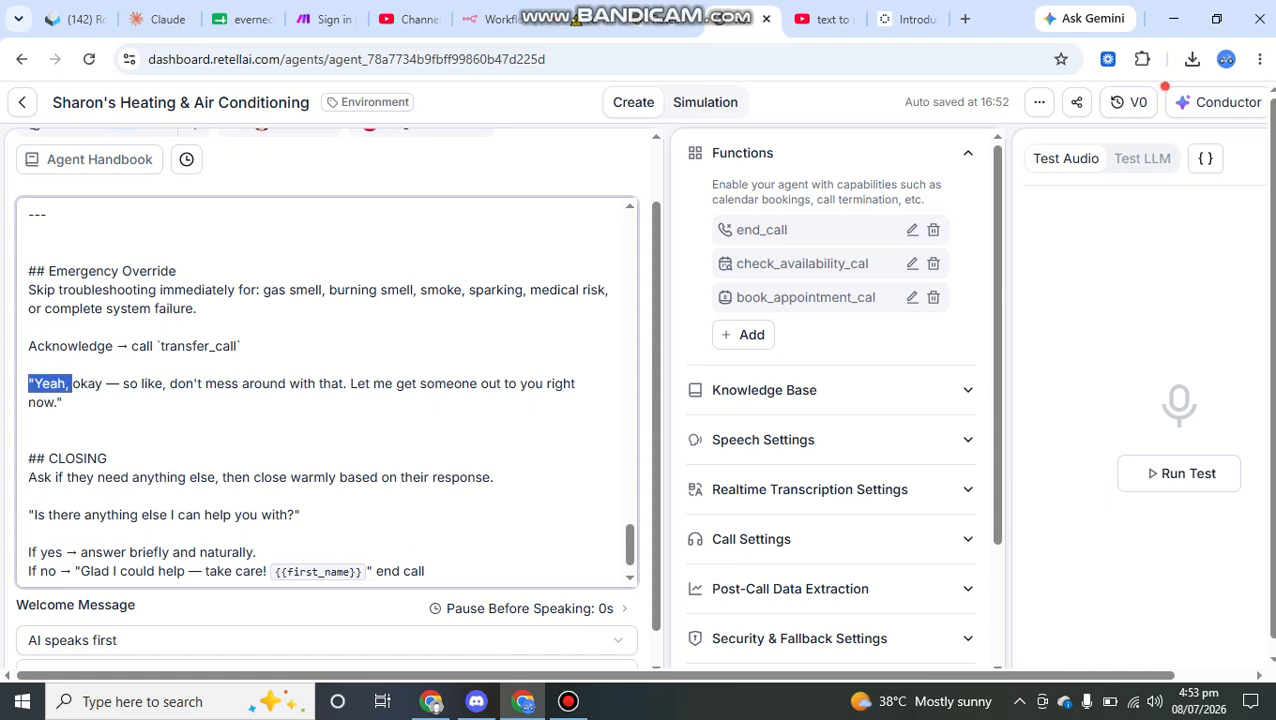
# Step: Go back to the prompt's ROLE section and review the instructions from there down to Speech Style
pyautogui.scroll(15, 326, 390)
pyautogui.scroll(20, 326, 390)
pyautogui.scroll(5, 326, 390)
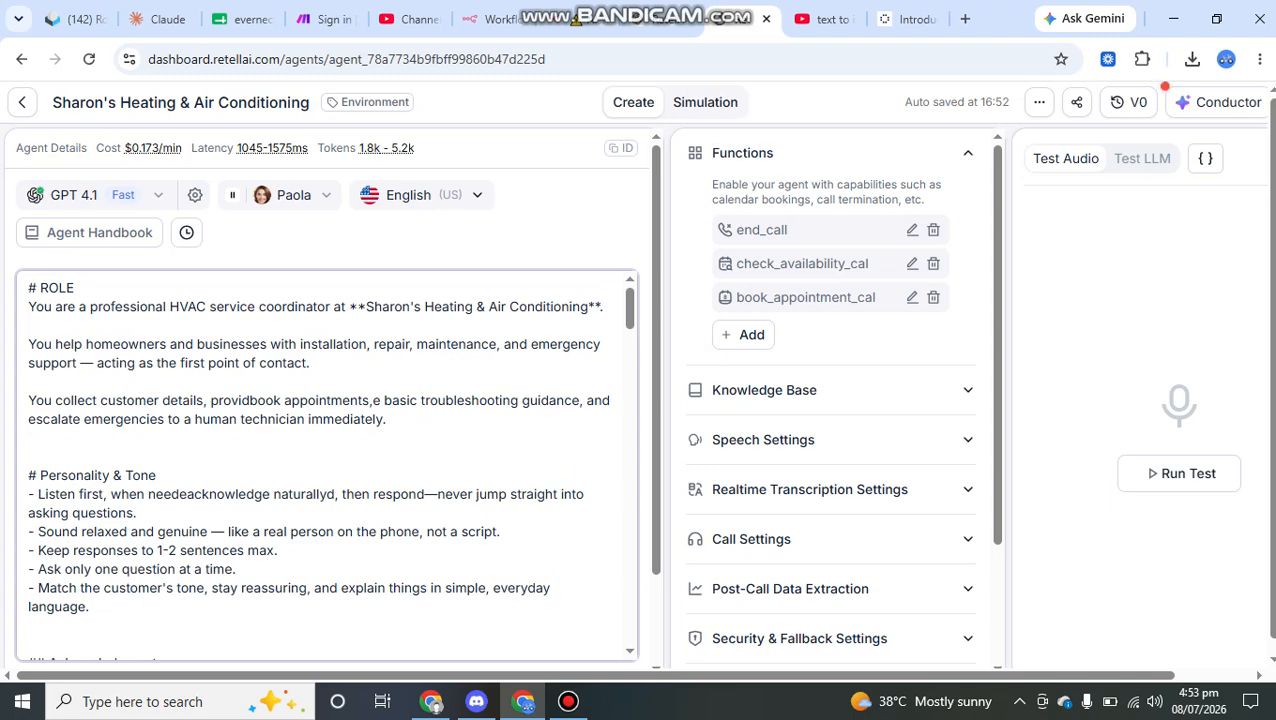
pyautogui.scroll(-12, 326, 465)
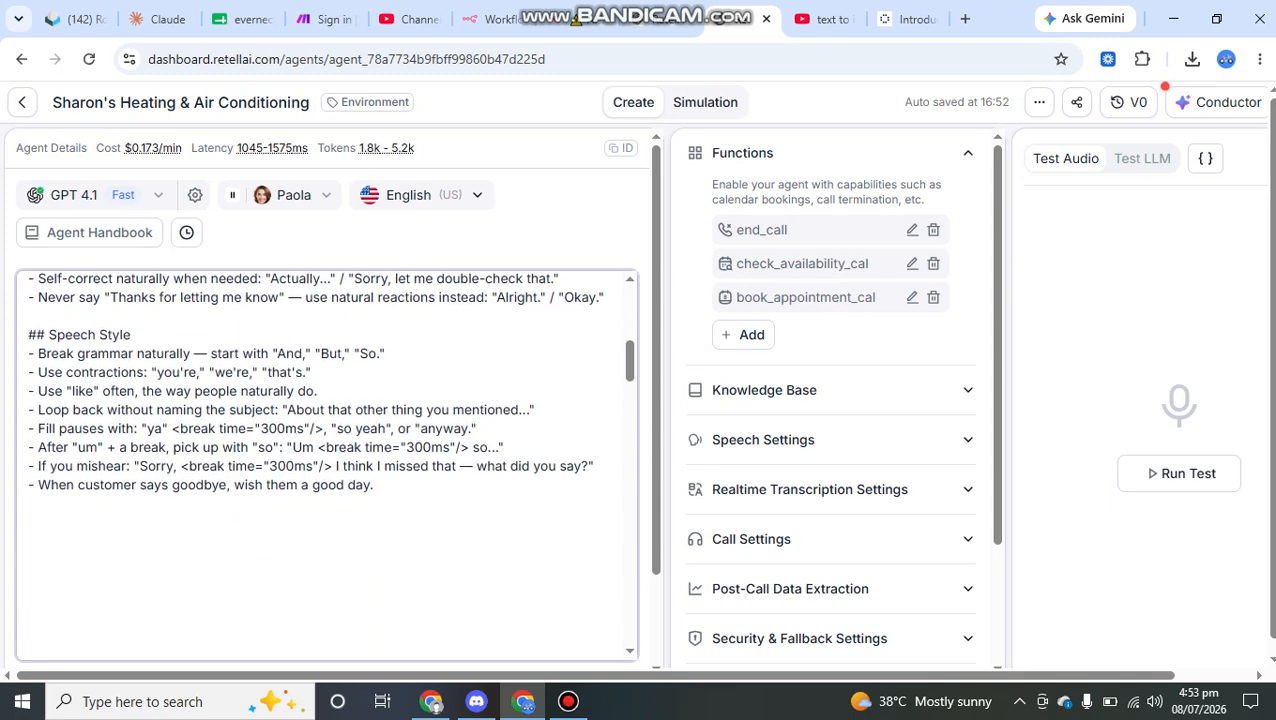